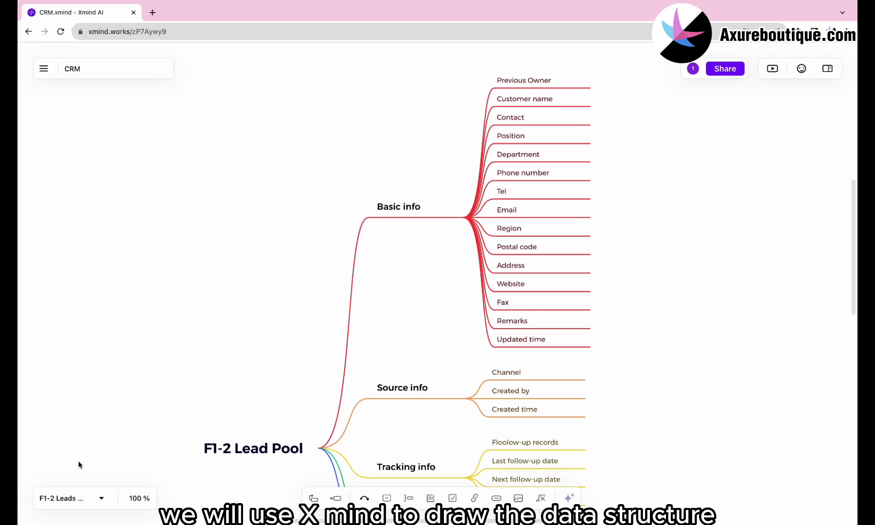
Step: Duplicate the F1-1 Leads sheet in the CRM mind map
left_click(99, 498)
left_click(116, 453)
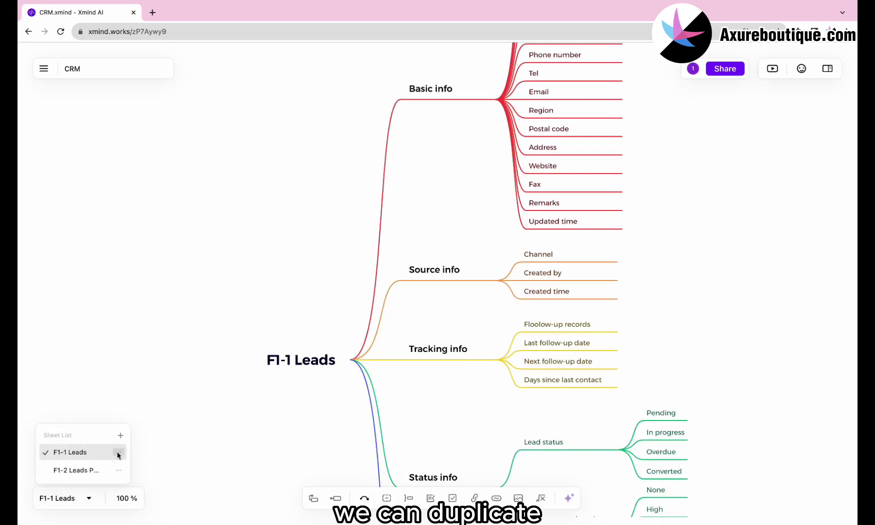
left_click(118, 453)
left_click(144, 421)
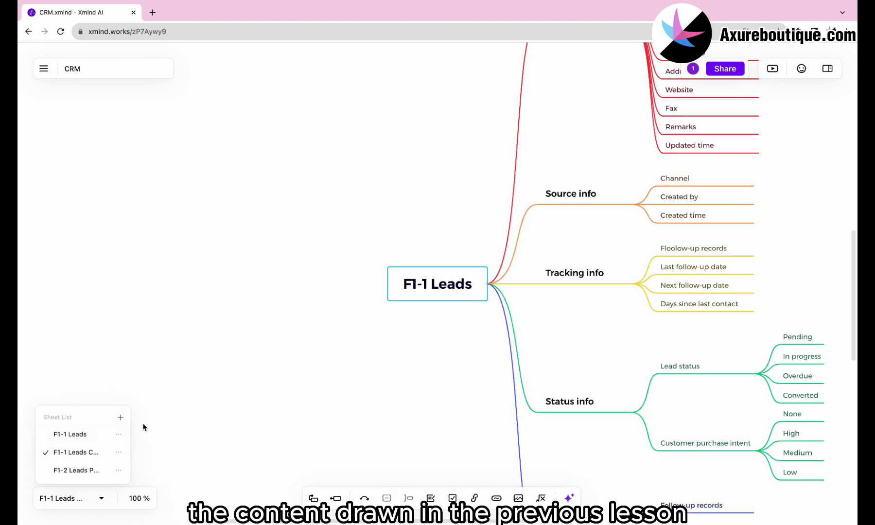
Step: Rename the duplicated sheet to "F1-3 Cutomers"
left_click(118, 452)
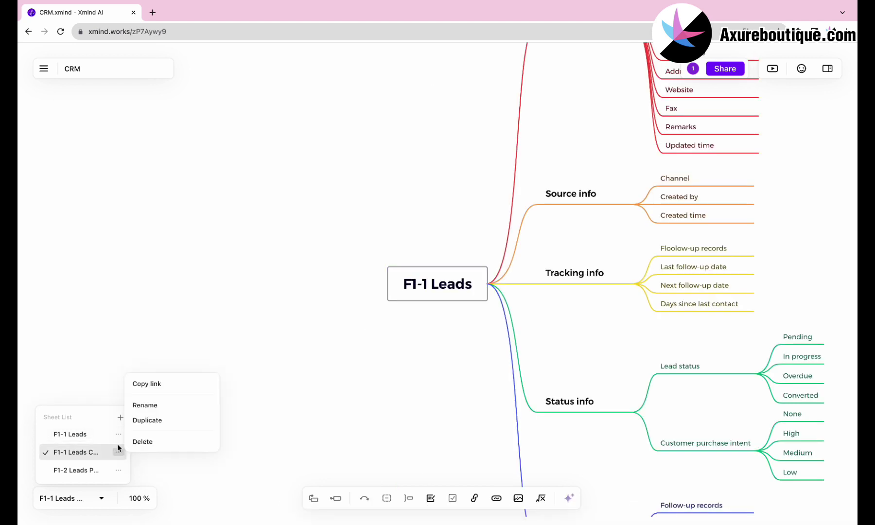
left_click(144, 405)
left_click(329, 286)
key("BackSpace")
type("3")
left_click_drag(333, 285, 411, 286)
type("Cutomers")
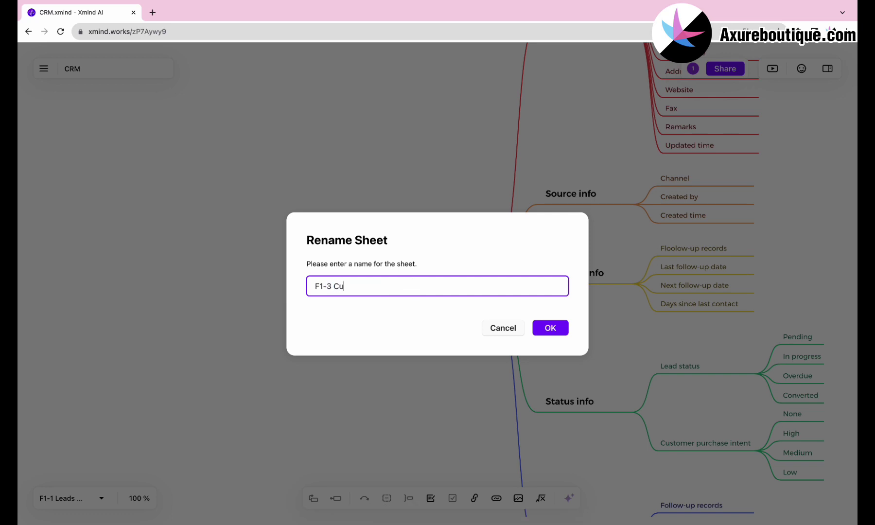
left_click(550, 328)
Step: Change the central topic's title to "F1-3 Customers"
double_click(344, 301)
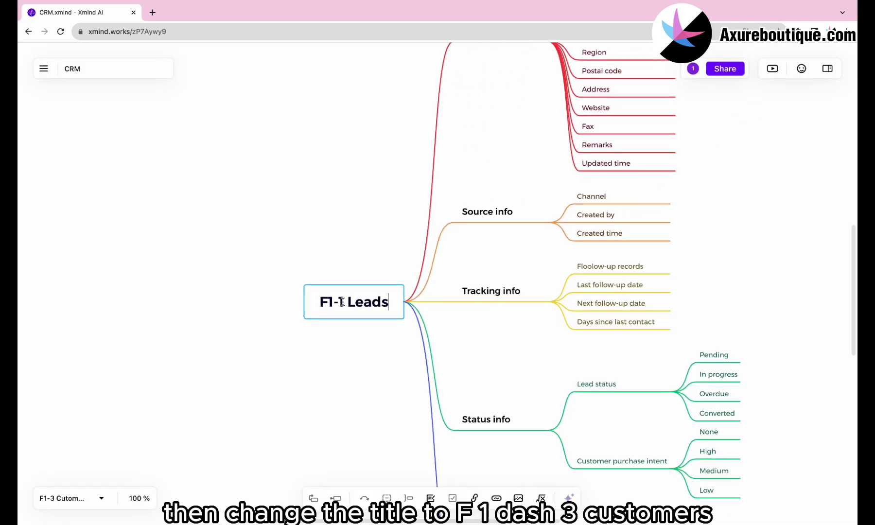
type("3")
double_click(368, 301)
type("Cust")
key("BackSpace")
type("stomers")
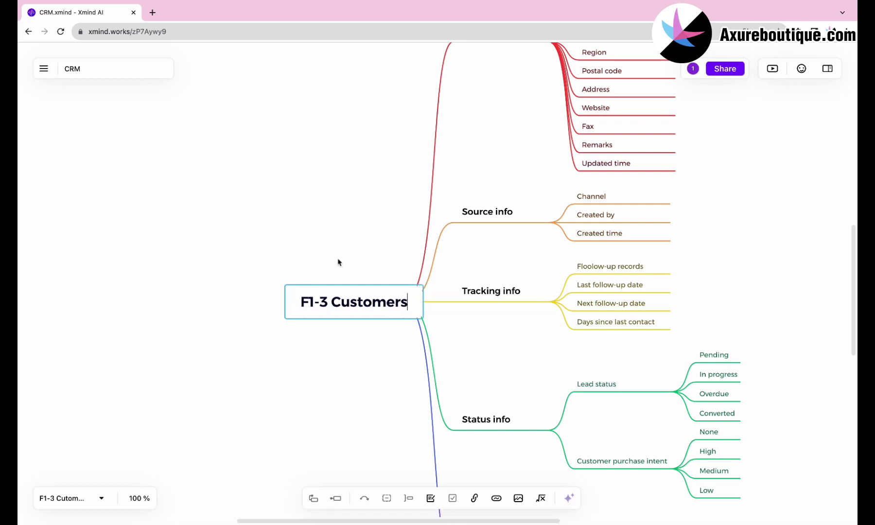
left_click(334, 236)
Step: Add a "Customer tags" subtopic to the Basic info branch
scroll(334, 237, "up", 10)
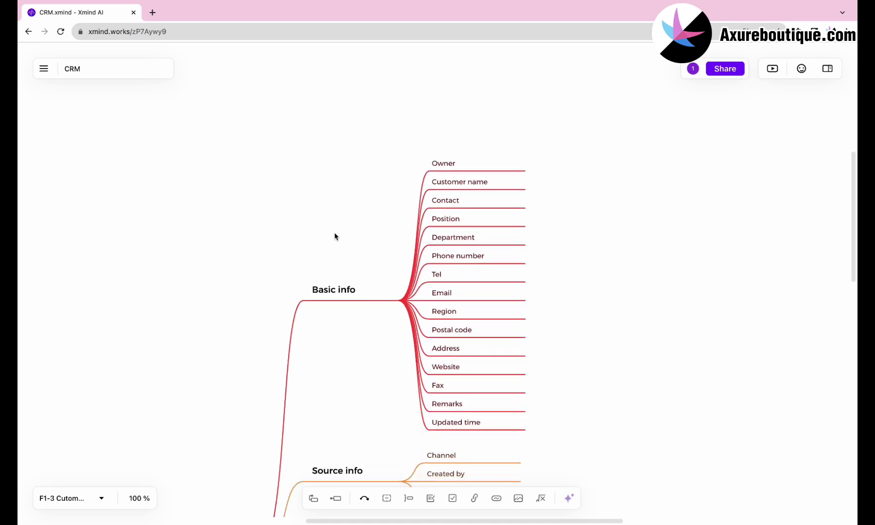
left_click(338, 290)
key("Tab")
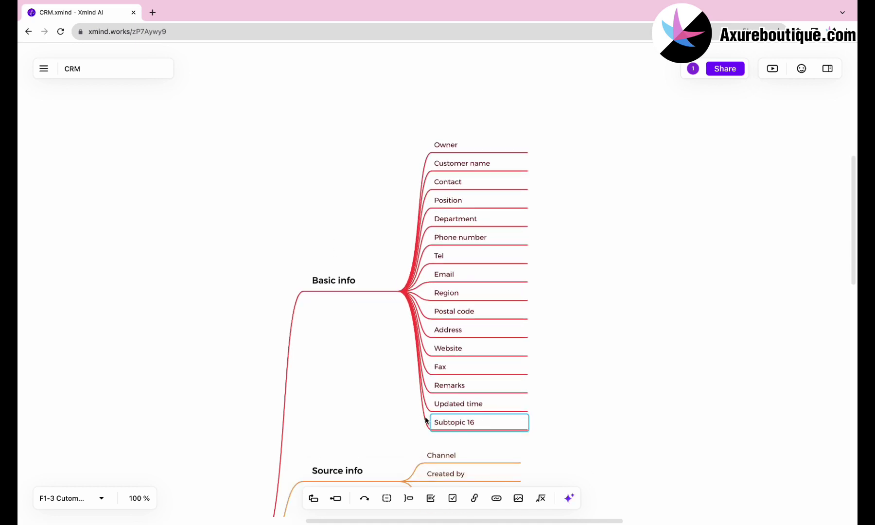
double_click(445, 422)
type("Customer tags")
left_click(367, 287)
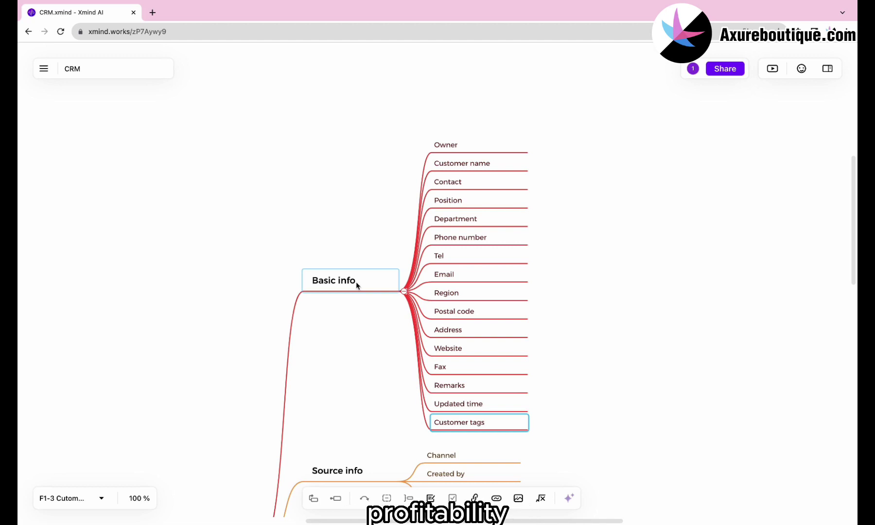
Step: Add a "Customer types" subtopic to the Basic info branch
left_click(356, 285)
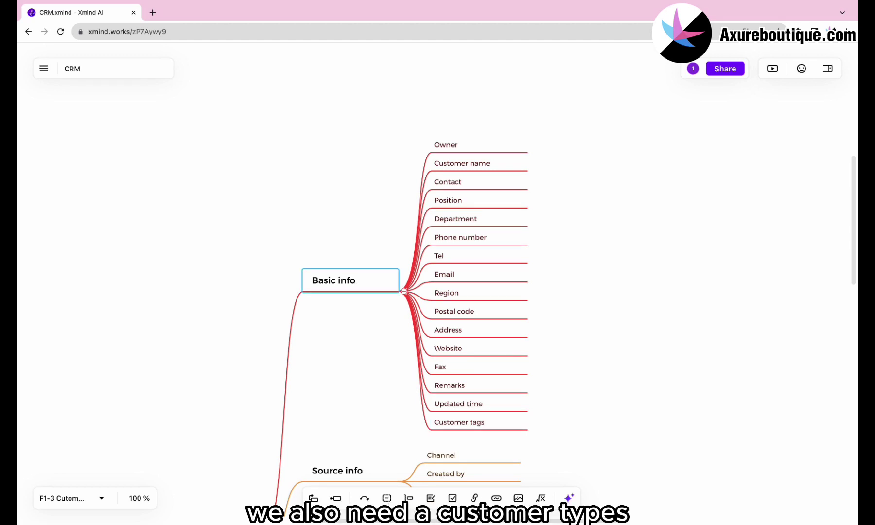
key("Tab")
type("Customer types")
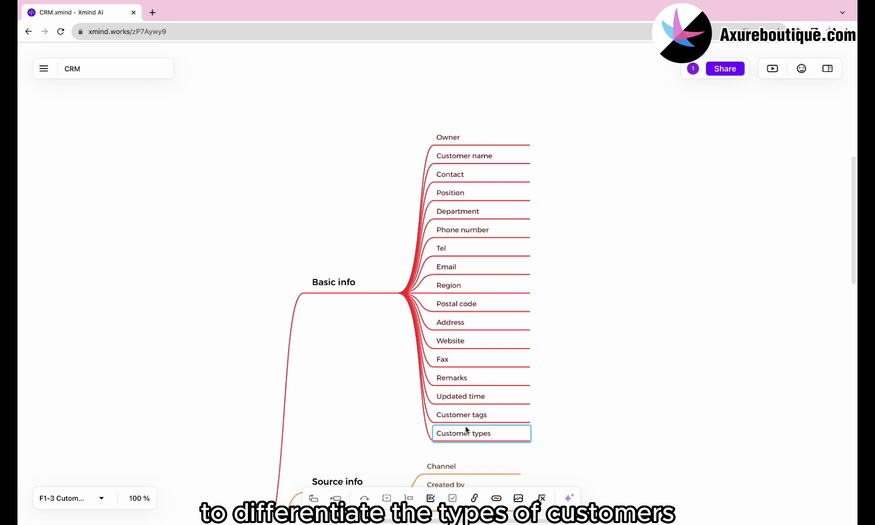
key("Return")
Step: Add the subtopics "Distributors", "Resellers" and "Retailers" under Customer types
key("Tab")
type("Distributors")
left_click(486, 433)
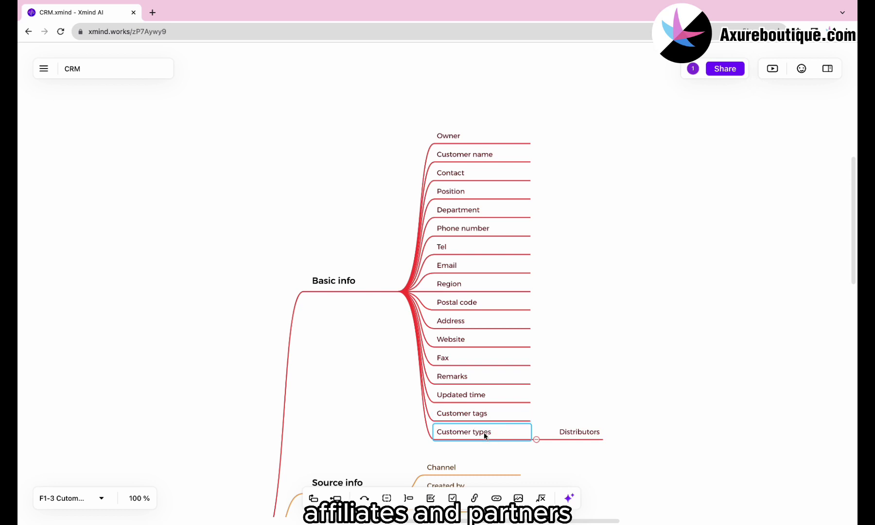
key("Tab")
type("Resellers")
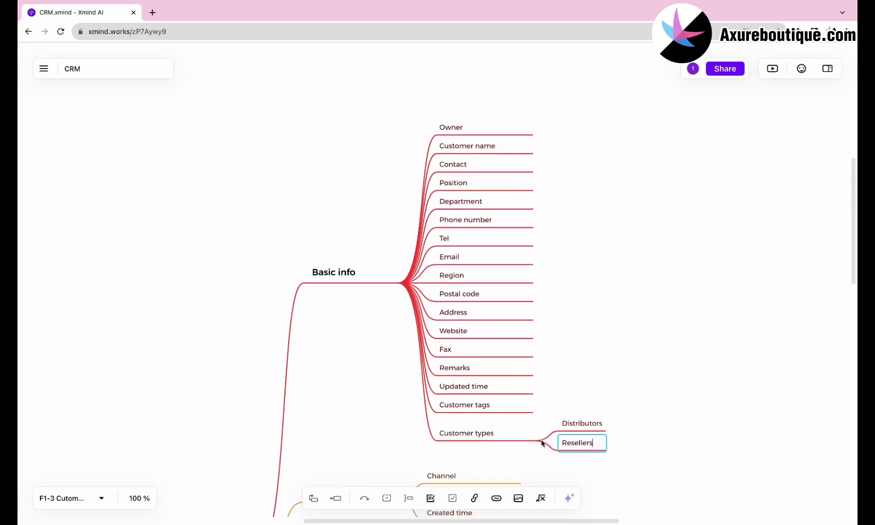
left_click(480, 434)
key("Tab")
type("Retailers")
Step: Add the subtopics "Affiliates" and "Partners" under Customer types
left_click(499, 433)
key("Tab")
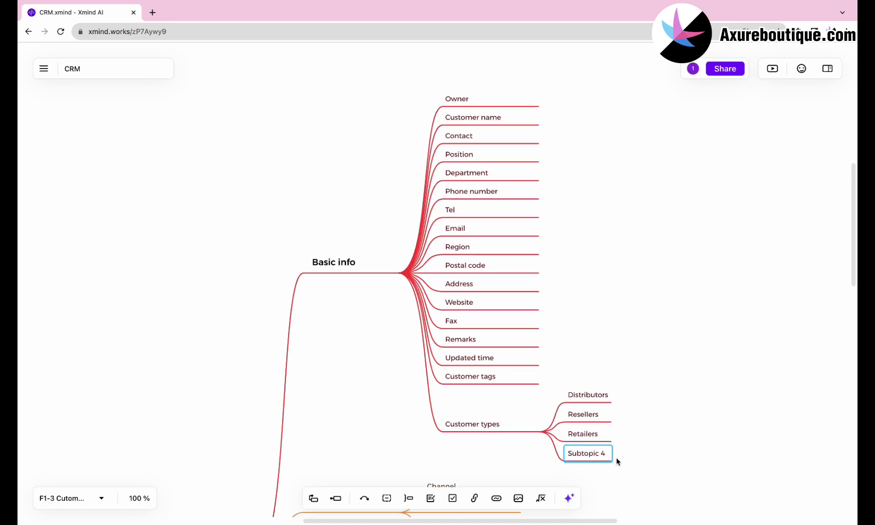
type("Affiliates")
left_click(484, 427)
key("Tab")
type("Partners")
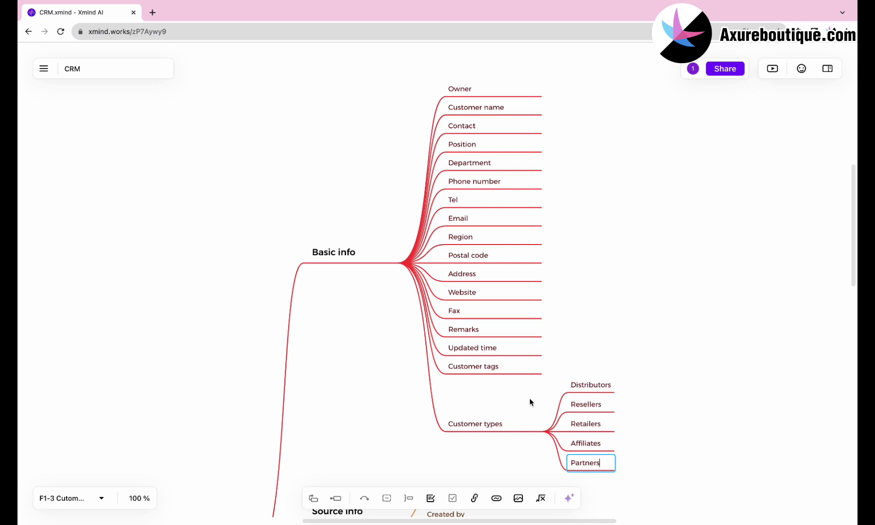
left_click(525, 407)
Step: Add an "Industry" subtopic to the Basic info branch
left_click(346, 253)
key("Tab")
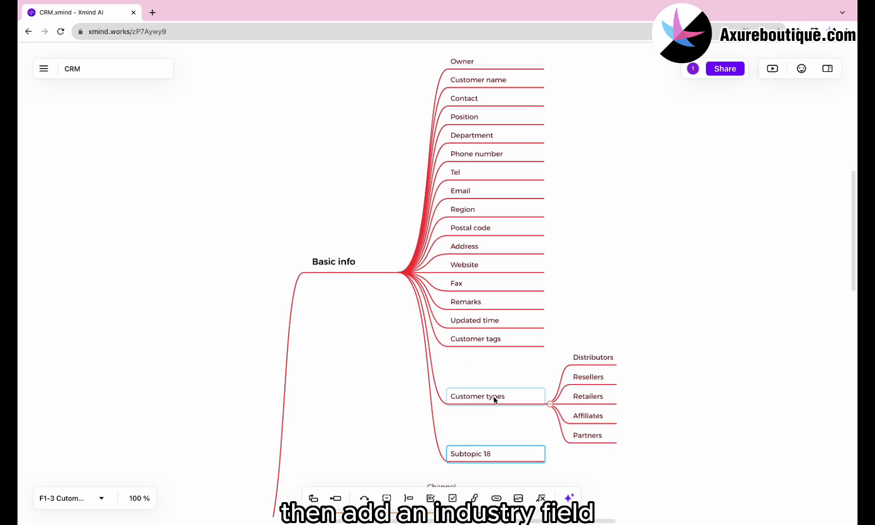
type("Industry")
left_click(360, 424)
Step: Rename the Lead status topic under Status info to "Purchase count"
scroll(360, 424, "down", 10)
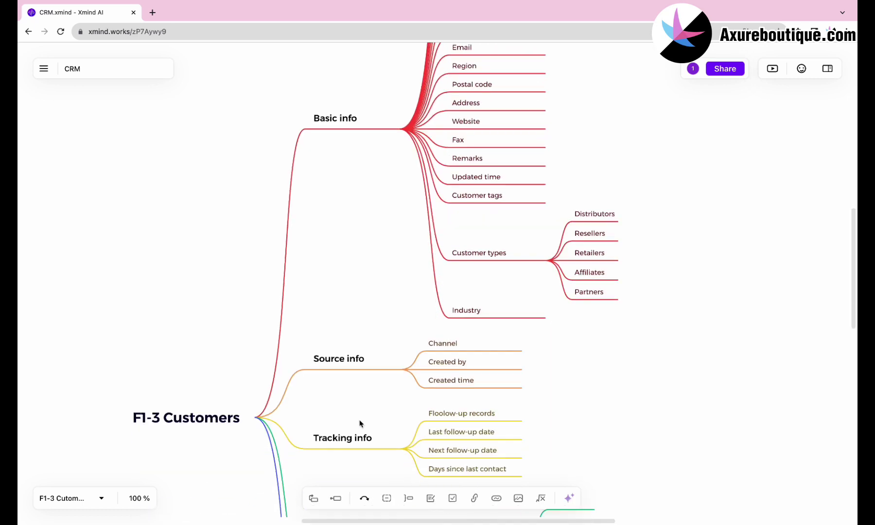
left_click(463, 293)
left_click(464, 292)
key("ctrl+a")
type("Purchase count")
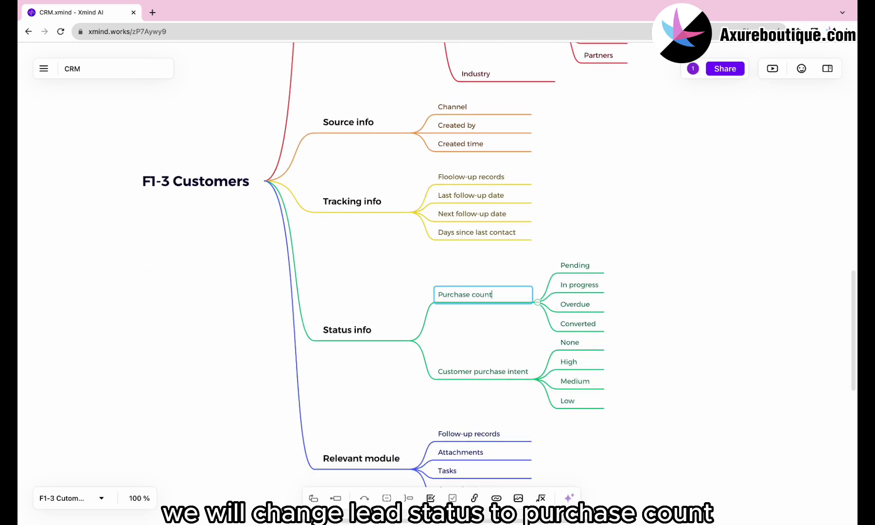
Step: Rename the Pending and In progress subtopics under Purchase count to "Not purchased" and "Count"
left_click(559, 267)
type("Not purchased")
left_click(578, 286)
type("Count")
Step: Delete the Overdue and Converted subtopics under Purchase count
left_click(585, 304)
left_click(579, 324, "shift")
key("Delete")
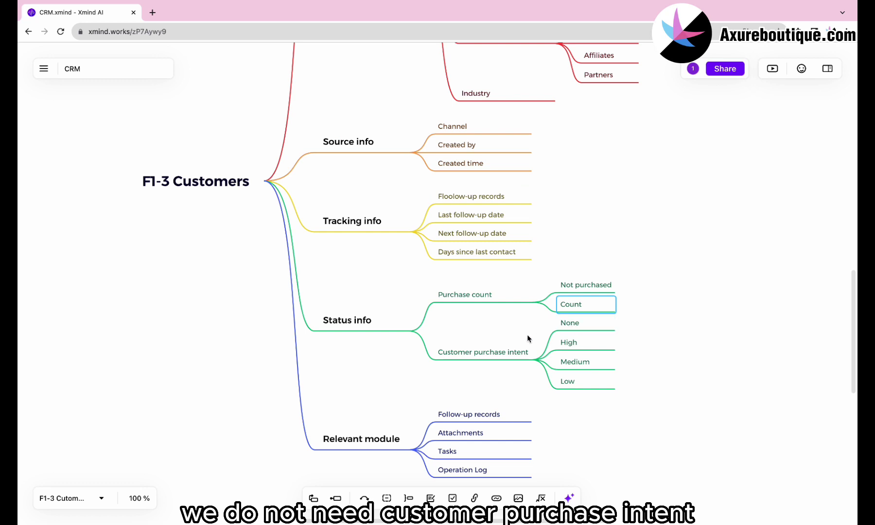
Step: Rename the Customer purchase intent topic under Status info to "Customer level"
left_click(504, 355)
double_click(474, 352)
left_click(474, 352)
left_click_drag(474, 352, 525, 351)
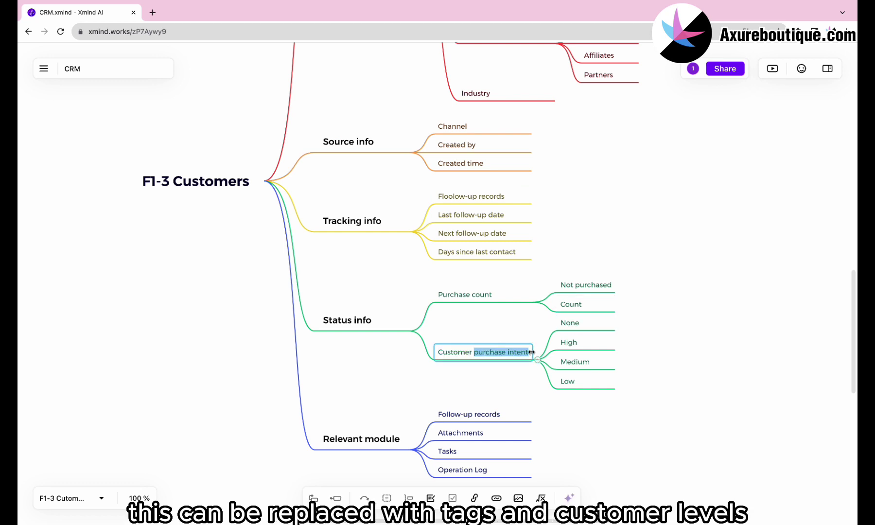
type("level")
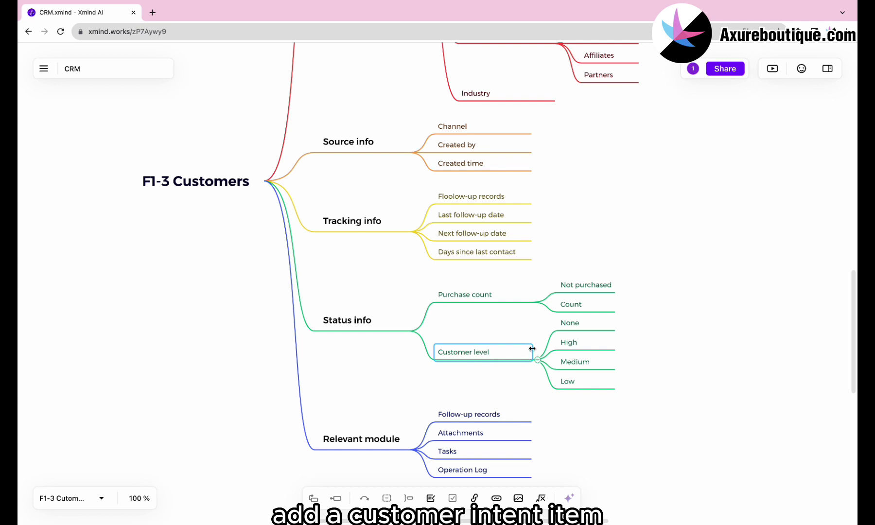
Step: Rename the Customer level subtopics None, High and Medium to "Basic", "Silver" and "Gold"
left_click(576, 324)
double_click(575, 325)
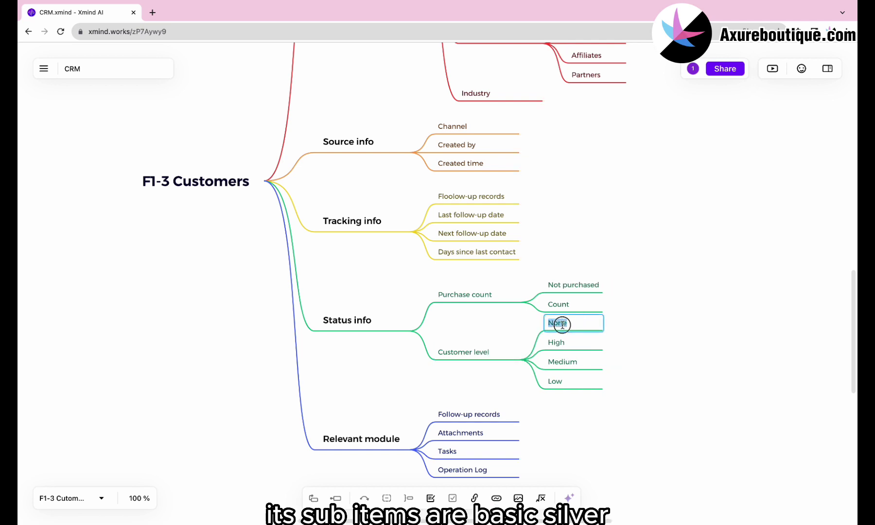
type("Basic")
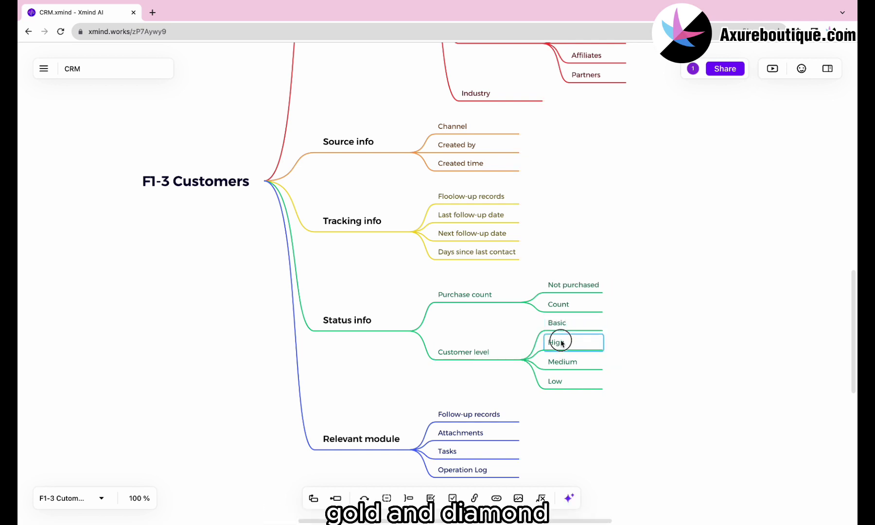
double_click(562, 343)
type("Silver")
double_click(562, 361)
type("Gold")
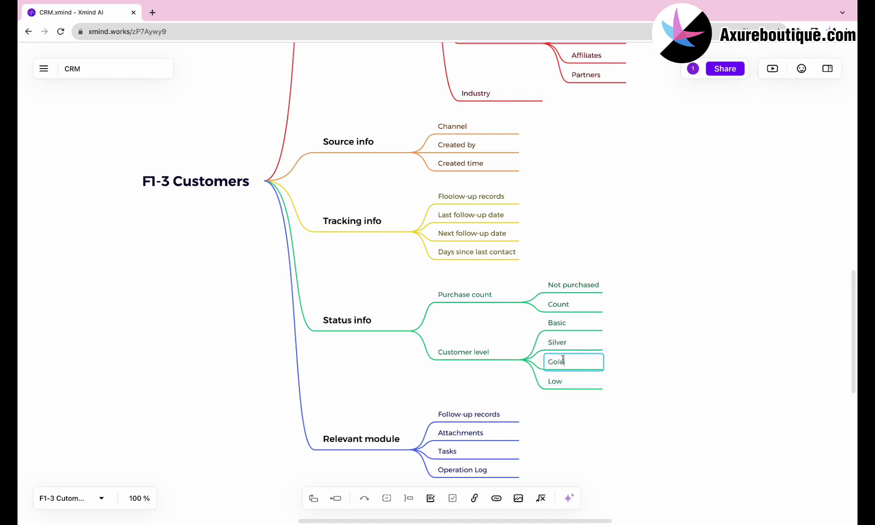
Step: Try to rename the Low subtopic under Customer level to "Diamond"
double_click(554, 381)
type("Diamond")
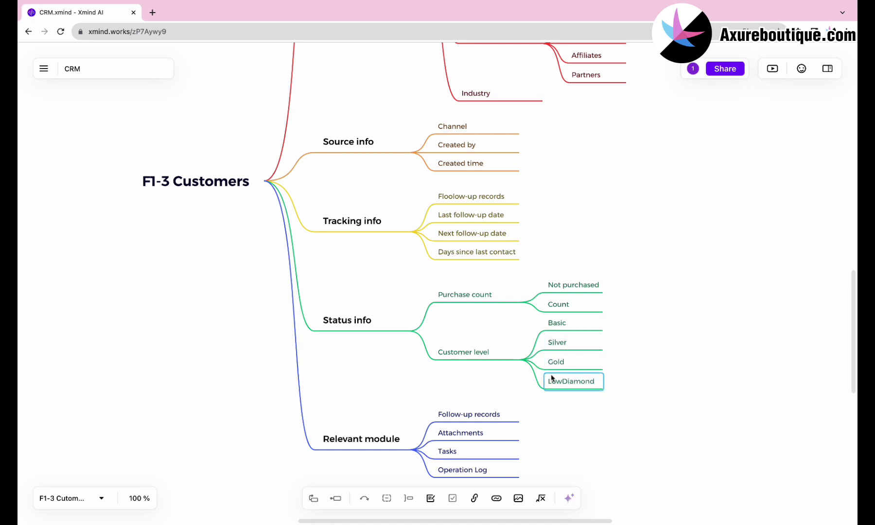
left_click(473, 391)
Step: Add the subtopics "Contacts" and "Orders" to the Relevant module branch
scroll(474, 392, "down", 3)
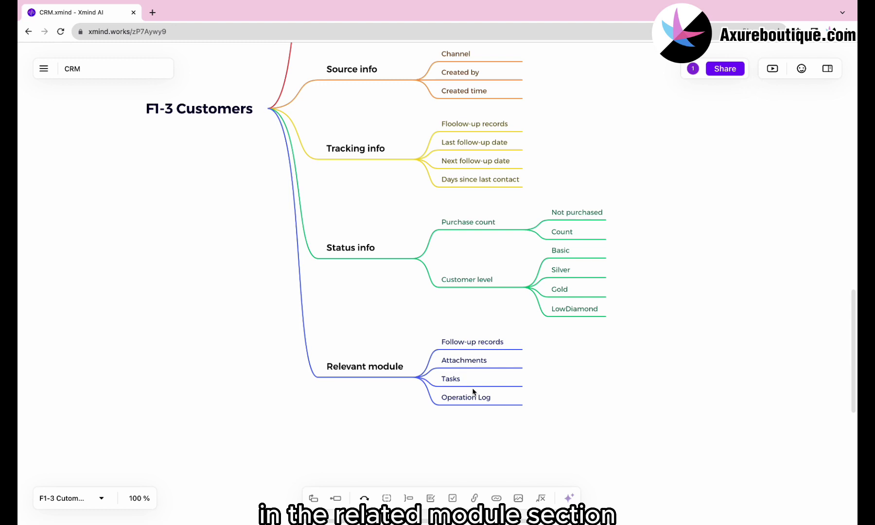
left_click(375, 367)
key("Tab")
double_click(445, 409)
type("Contacts")
left_click(384, 376)
key("Tab")
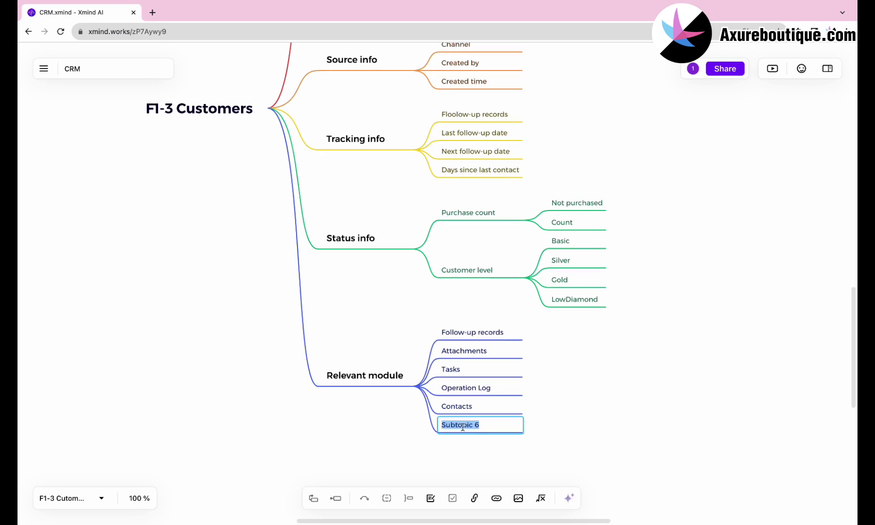
type("Orders")
Step: Add the subtopics "Opportunities" and "Payments" to the Relevant module branch
left_click(372, 379)
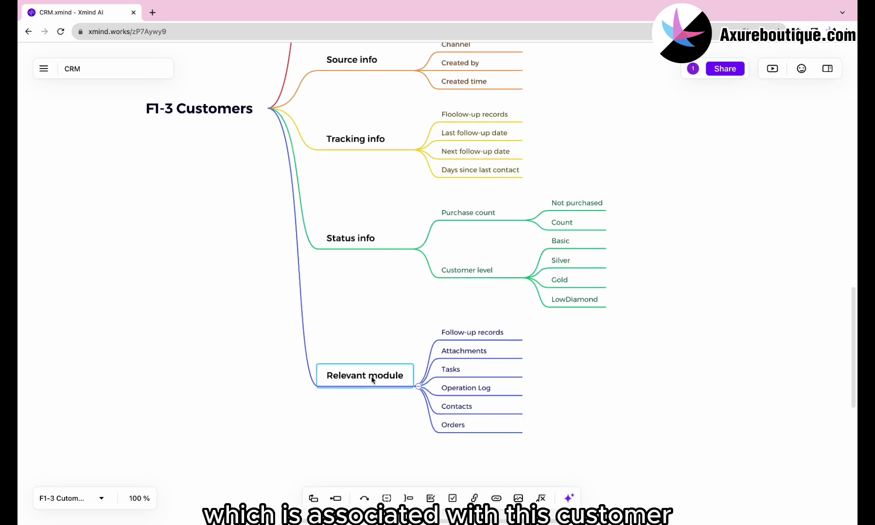
key("Tab")
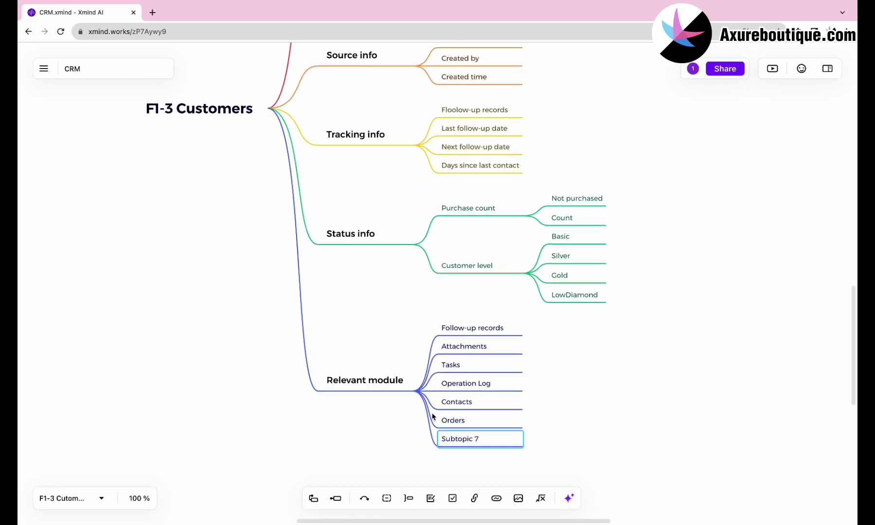
type("Opportunities")
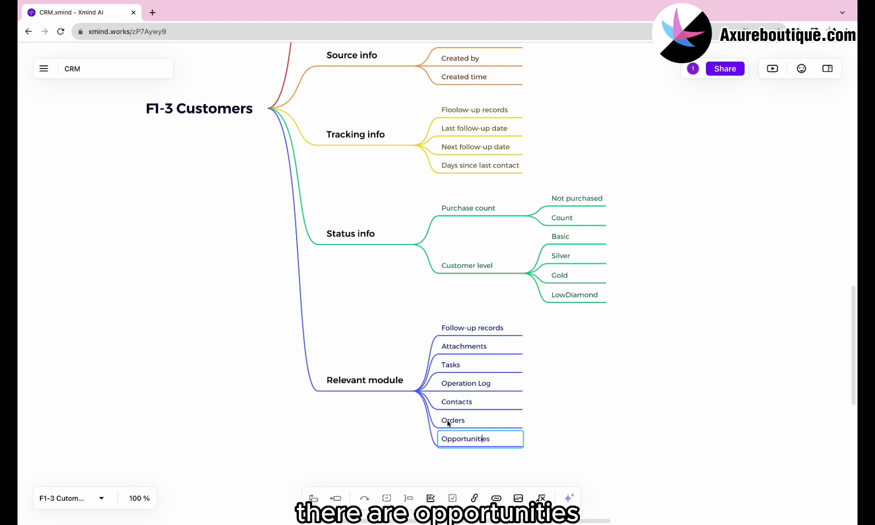
left_click(394, 383)
key("Tab")
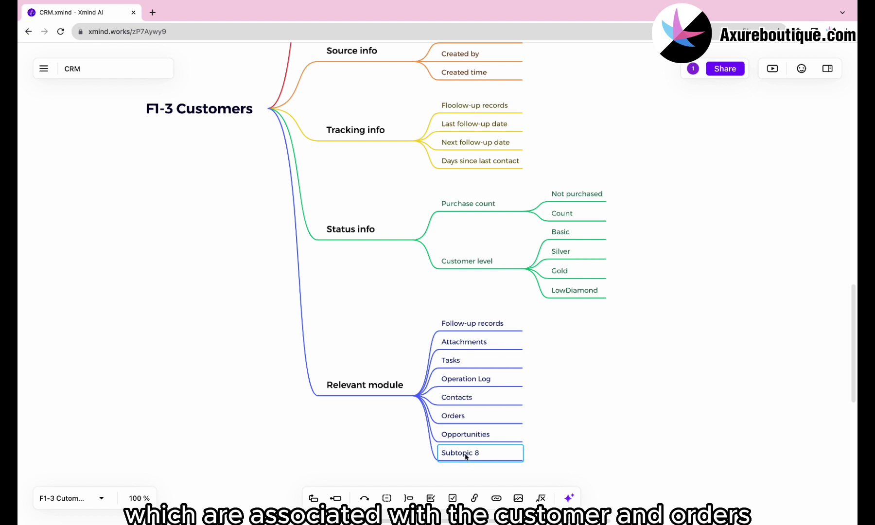
type("Payments")
Step: Add a "Contracts" subtopic to the Relevant module branch
left_click(365, 385)
key("Tab")
type("Contracts")
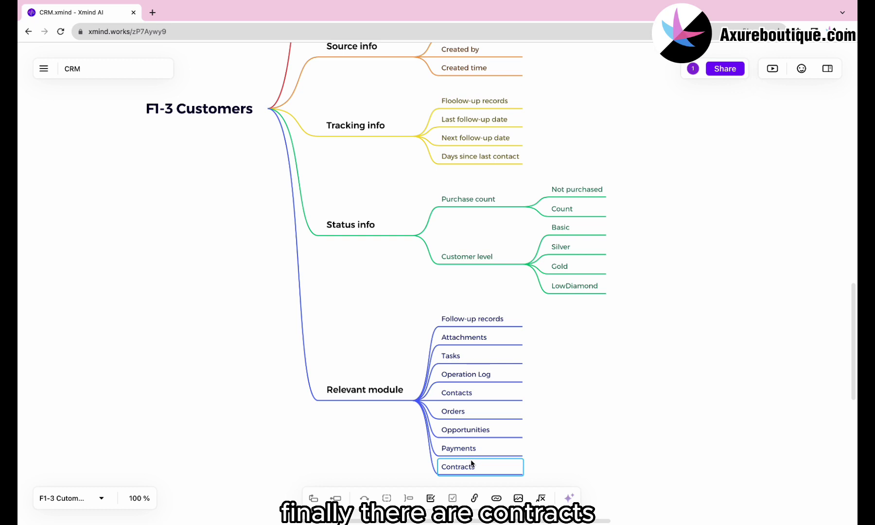
left_click(598, 418)
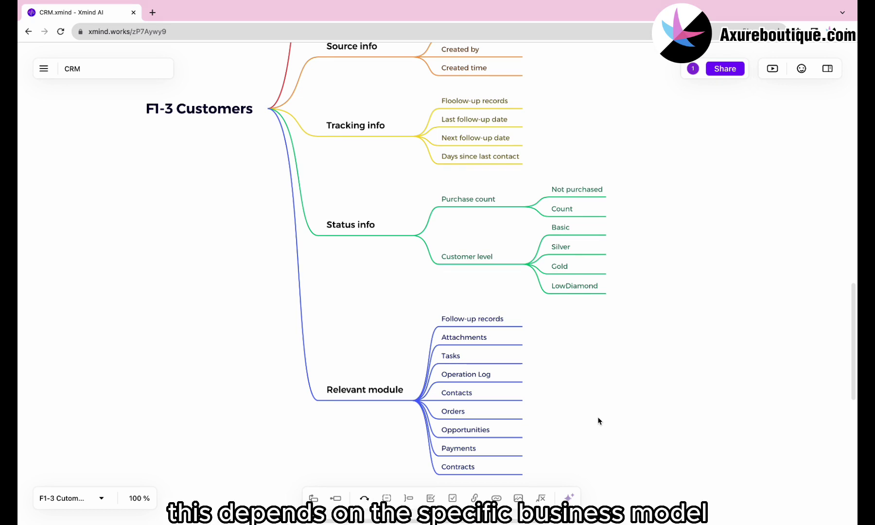
Step: Correct the last Customer level subtopic so that it reads "Diamond"
double_click(563, 285)
type("Diamond")
left_click(582, 316)
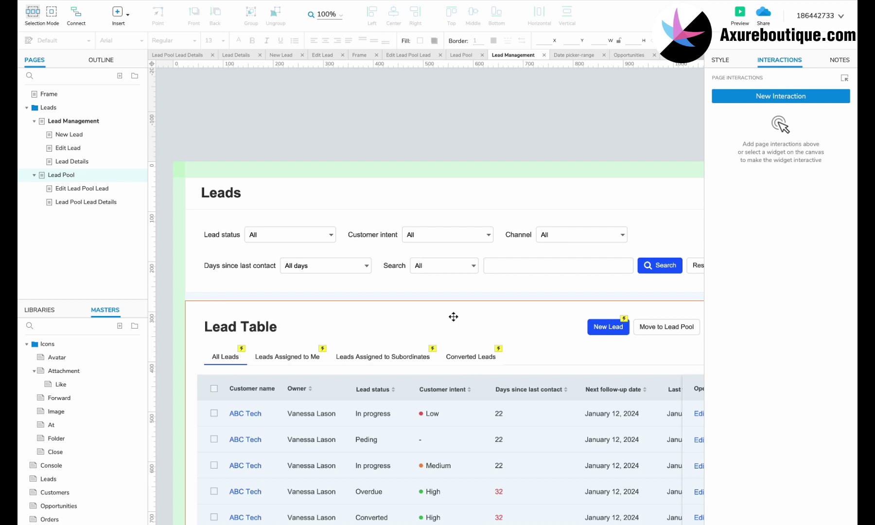
Step: Create a new page folder named Customers after the Leads folder
left_click(453, 317)
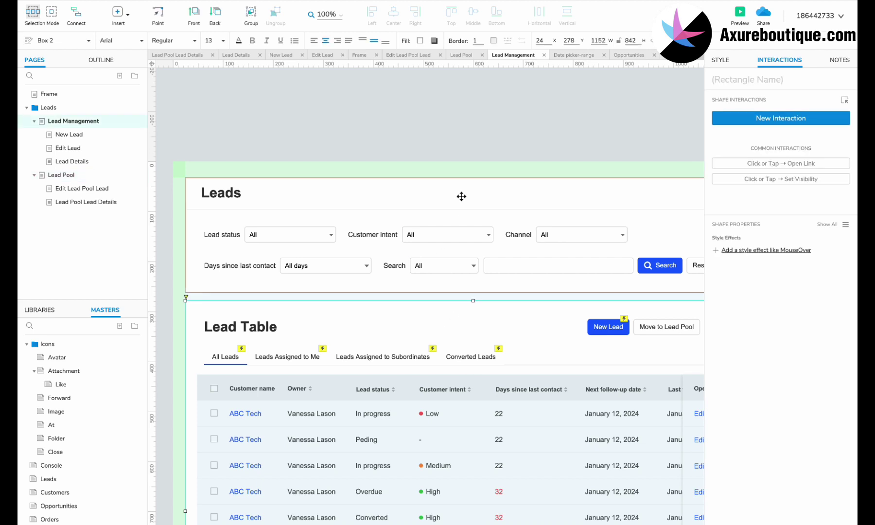
left_click(469, 145)
left_click(78, 106)
left_click(135, 76)
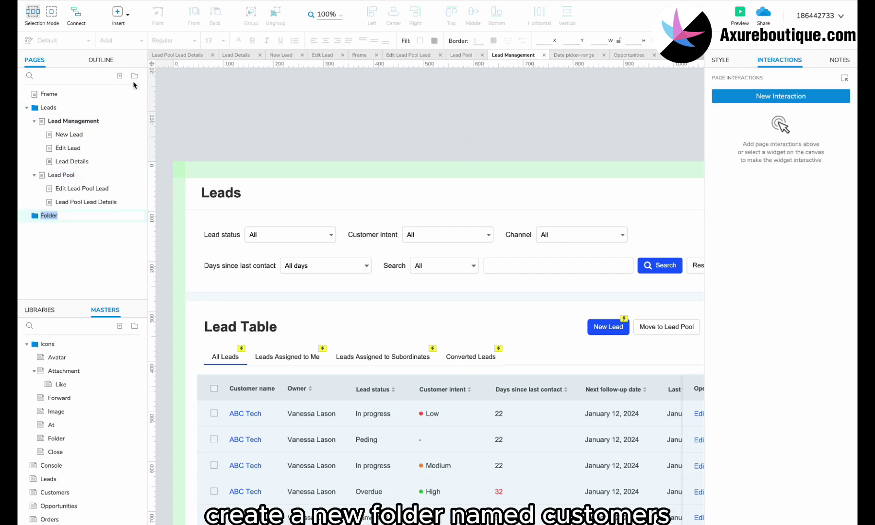
type("Customers")
Step: Duplicate the Lead Management page with its child pages into the Customers folder and name the copy Customer Management
left_click(62, 123)
right_click(63, 122)
mouse_move(141, 200)
left_click(177, 213)
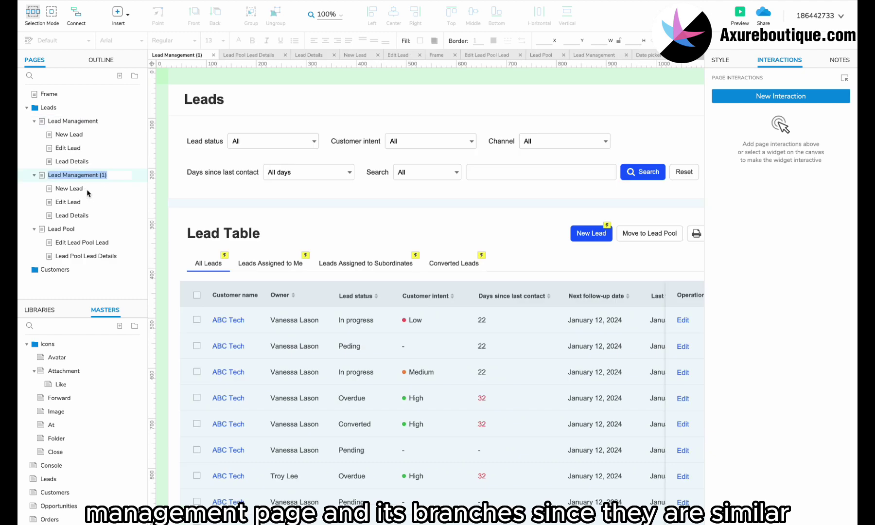
left_click_drag(68, 175, 67, 280)
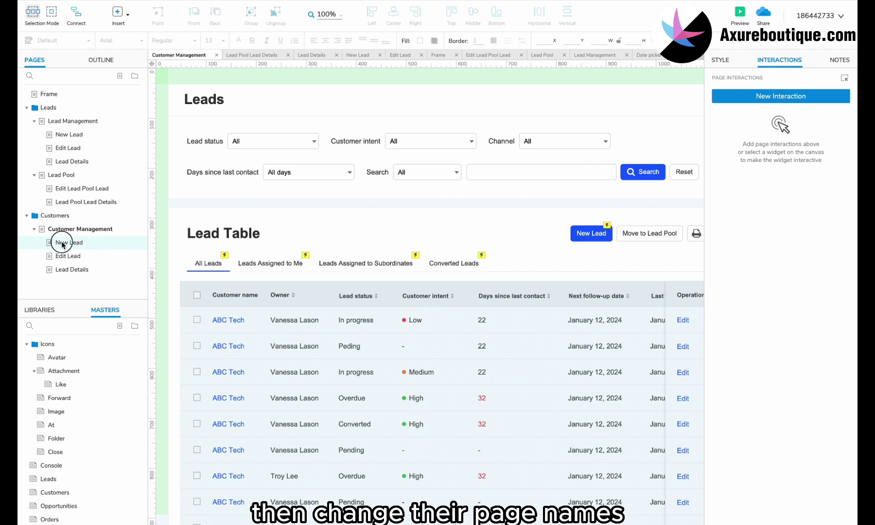
Step: Rename Customer Management's child pages as New Customers, Edit Customers and Customer Details
left_click(63, 244)
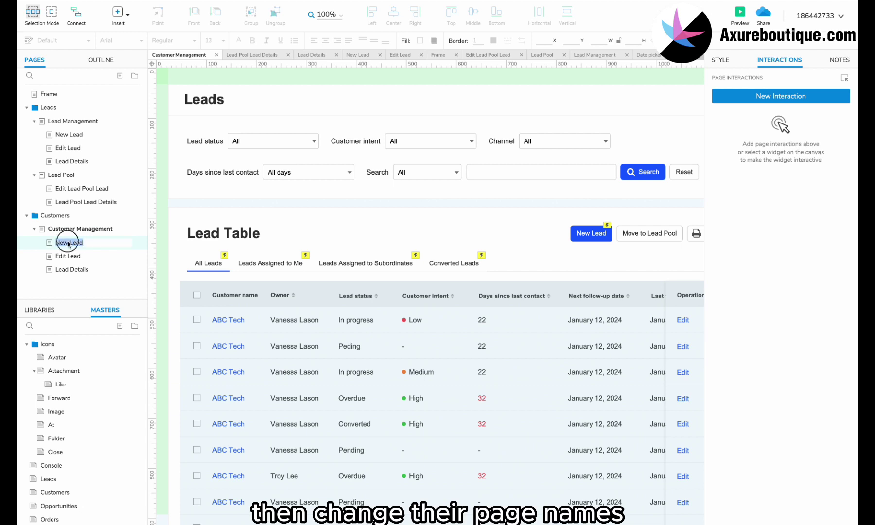
type("New Customers")
left_click(79, 257)
double_click(77, 256)
type("Edit Customers")
key("Return")
left_click(76, 270)
double_click(62, 269)
type("Customer")
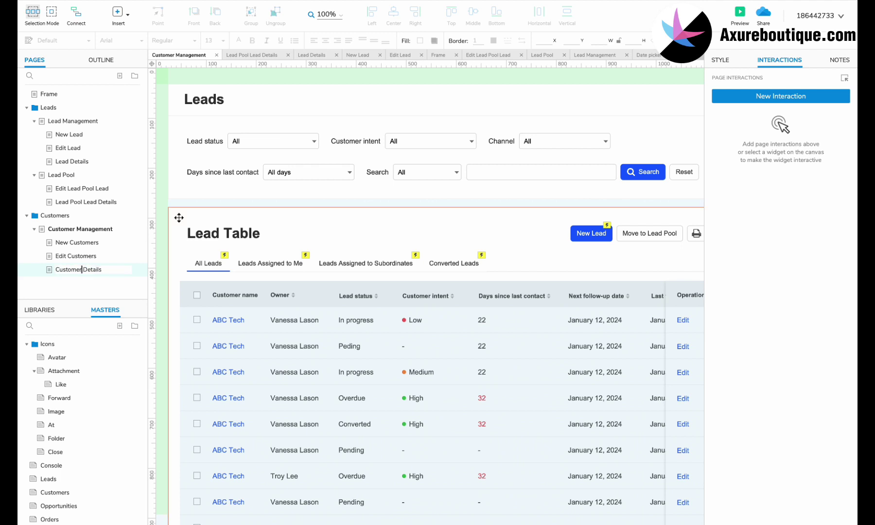
Step: Change the page title on the Customer Management canvas to "Customers"
left_click(203, 103)
double_click(204, 103)
type("Customers")
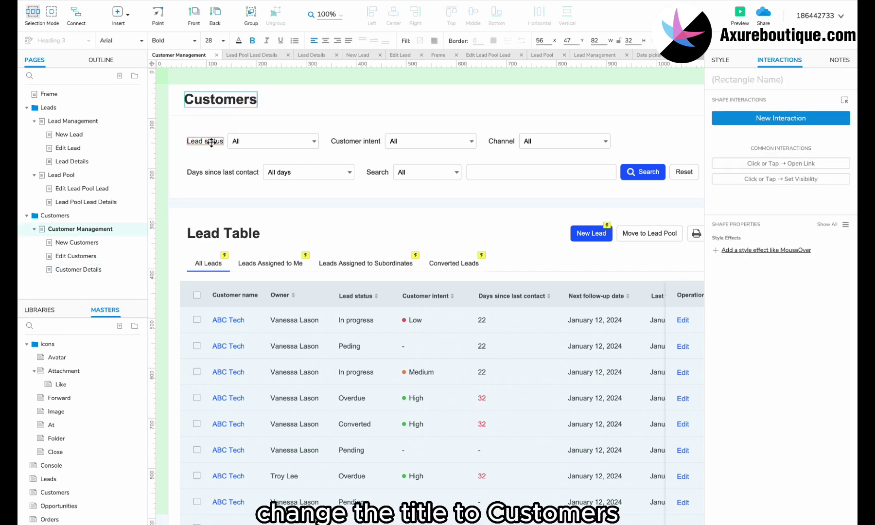
Step: Delete the Lead status filter label together with its droplist
left_click(211, 142)
left_click(257, 140, "shift")
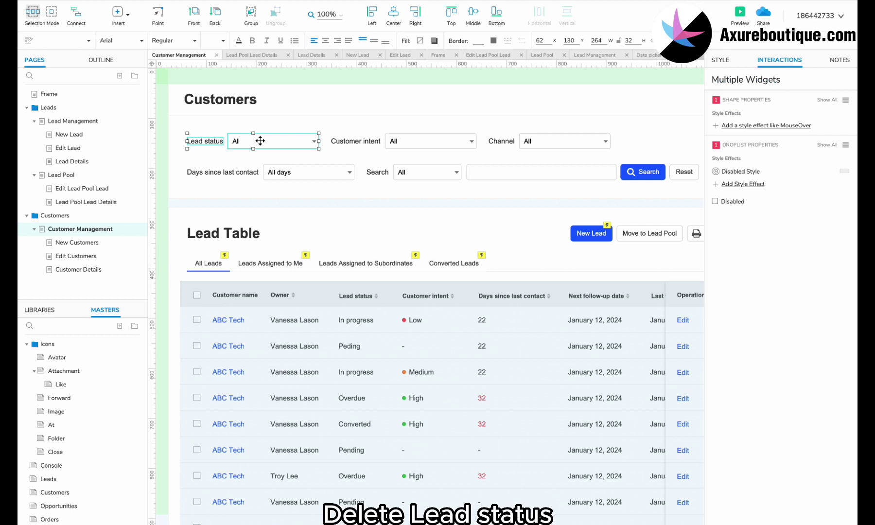
key("Delete")
Step: Move the Customer intent filter into the first place of the upper filter row and relabel it "Customer level"
left_click(358, 141)
left_click(412, 142, "shift")
left_click_drag(412, 142, 268, 142)
left_click(221, 142)
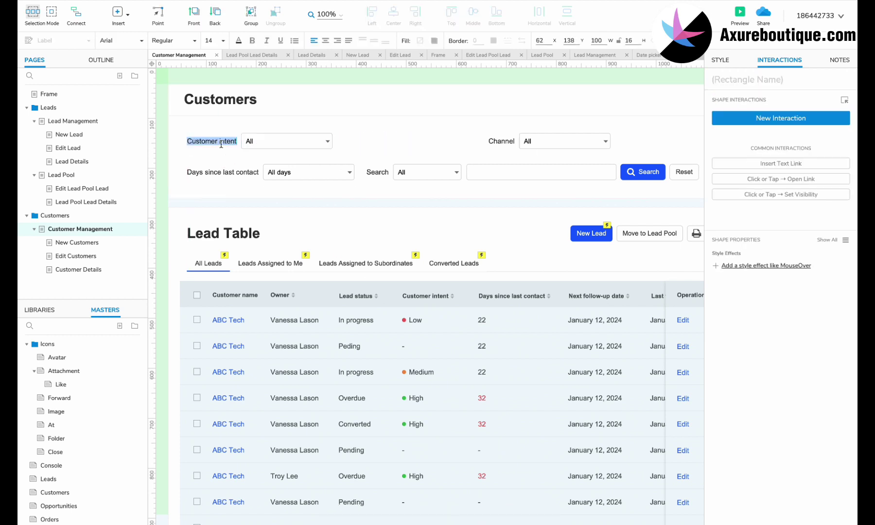
double_click(224, 142)
Step: Set the Customer level droplist options to All, Basic, Silver, Gold and Diamond
left_click(273, 145)
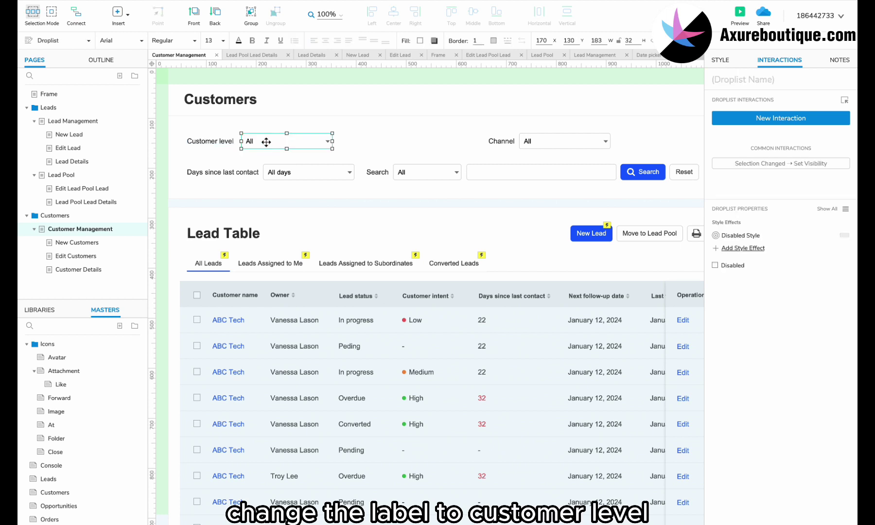
double_click(267, 143)
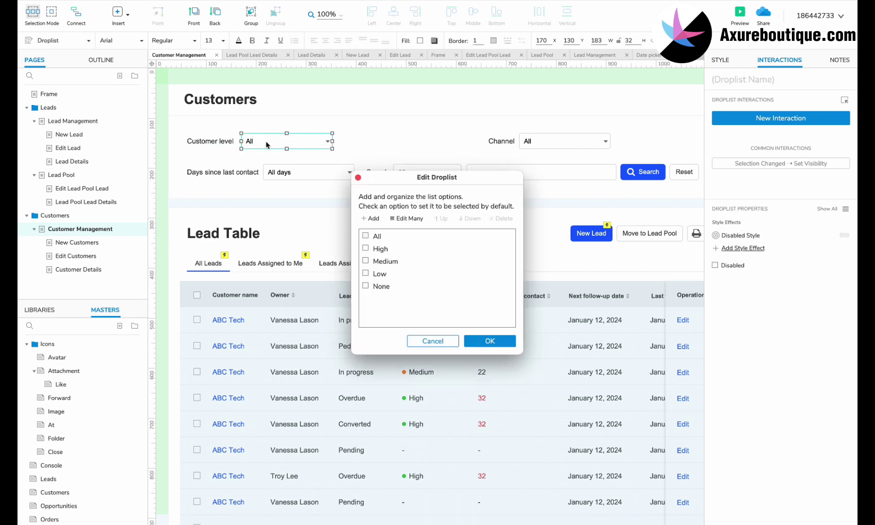
left_click(413, 218)
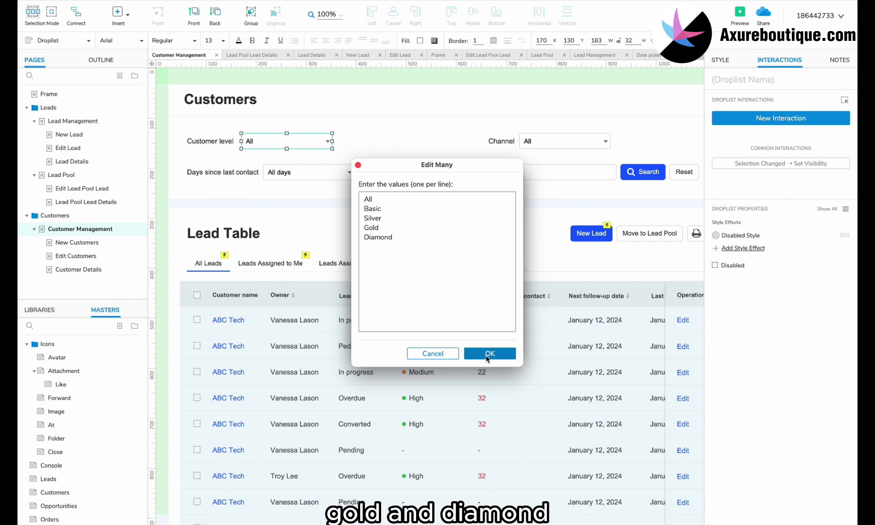
left_click(488, 359)
left_click(496, 342)
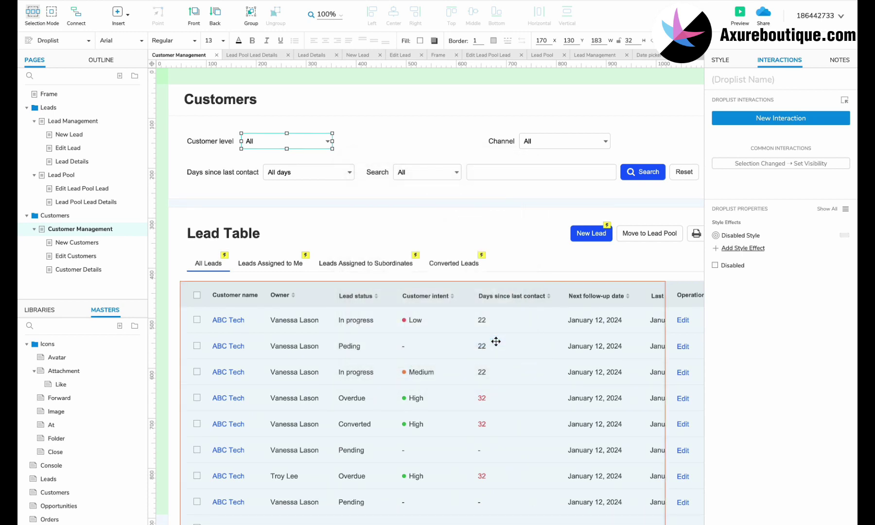
Step: Move the Days since last contact filter between Customer level and Channel, shifting the Channel filter to make room
left_click(287, 173)
left_click(228, 174, "shift")
left_click_drag(221, 174, 372, 140)
left_click_drag(536, 142, 570, 141)
Step: Move the Search label, droplist, text field, Search button and Reset button to the start of the second filter row
left_click(412, 171)
left_click(378, 173, "shift")
left_click(603, 171, "shift")
left_click(643, 172, "shift")
left_click(682, 173, "shift")
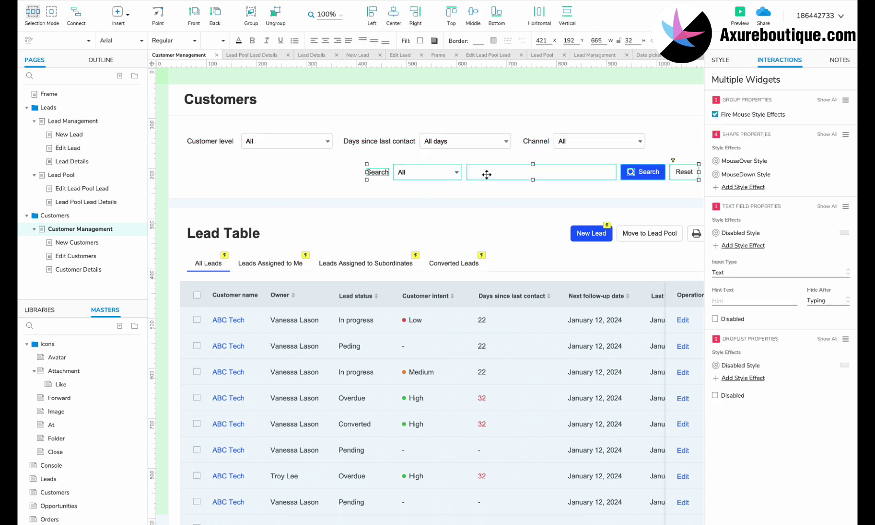
left_click_drag(522, 175, 343, 174)
Step: Add a "Contact" option to the Search droplist after Owner
left_click(248, 172)
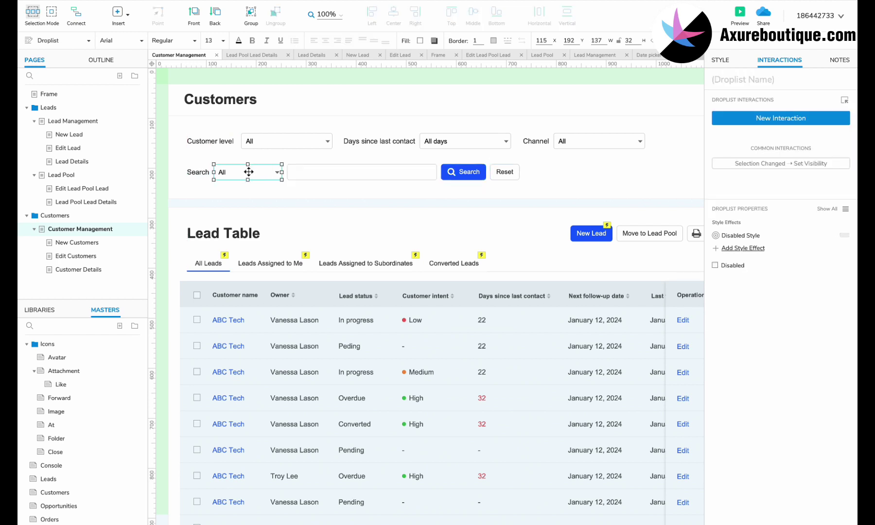
double_click(249, 172)
left_click(371, 218)
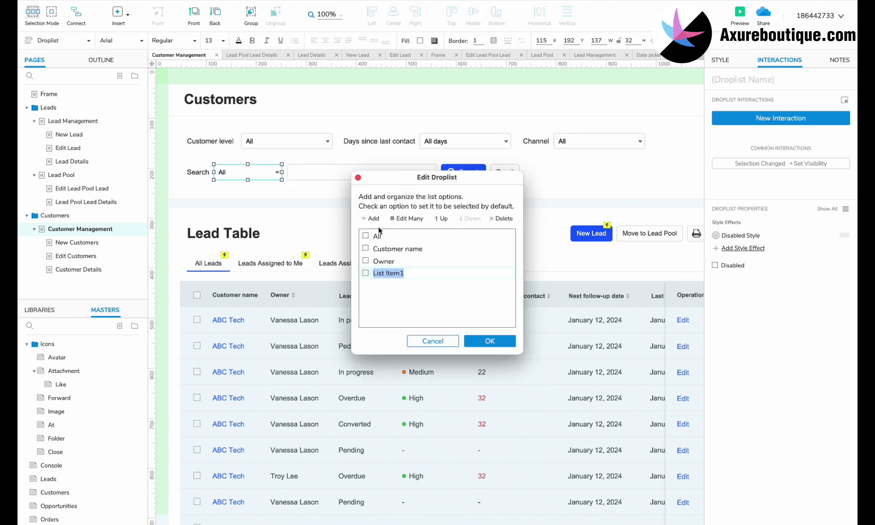
type("Contact")
left_click(493, 336)
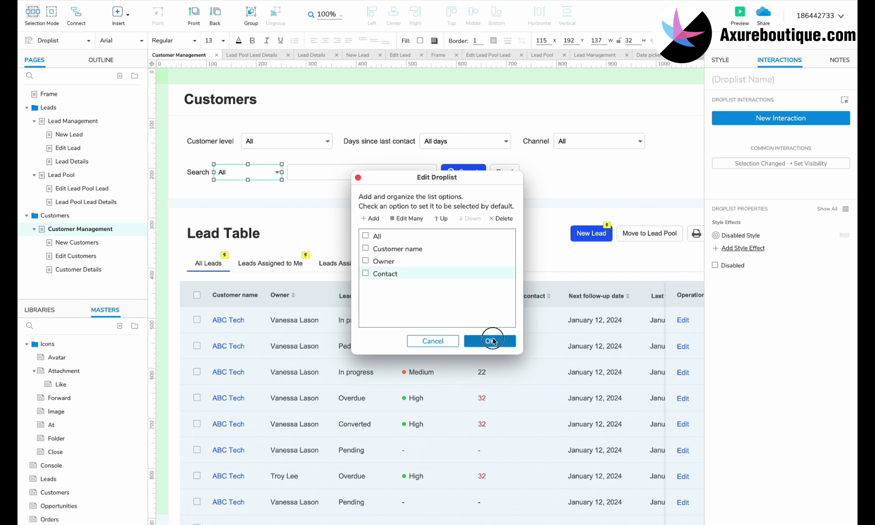
Step: Change the table title to "Customer Table"
left_click(199, 233)
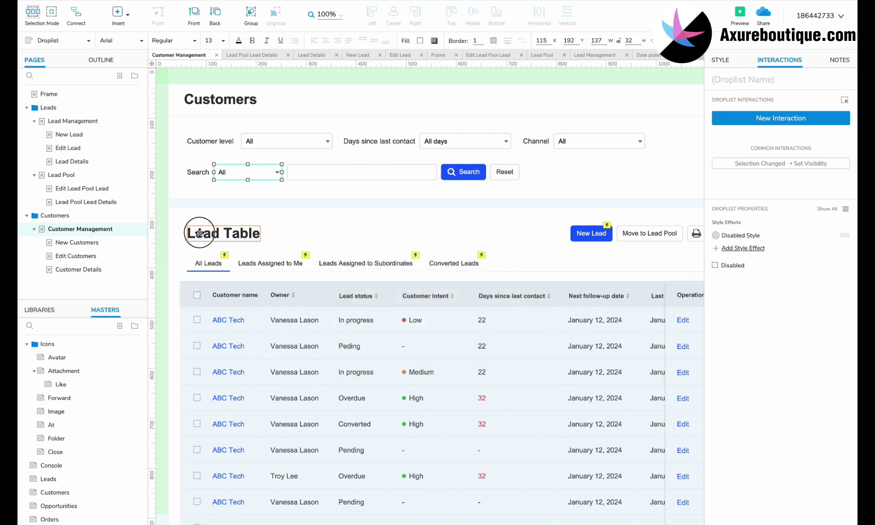
double_click(199, 233)
type("Customer")
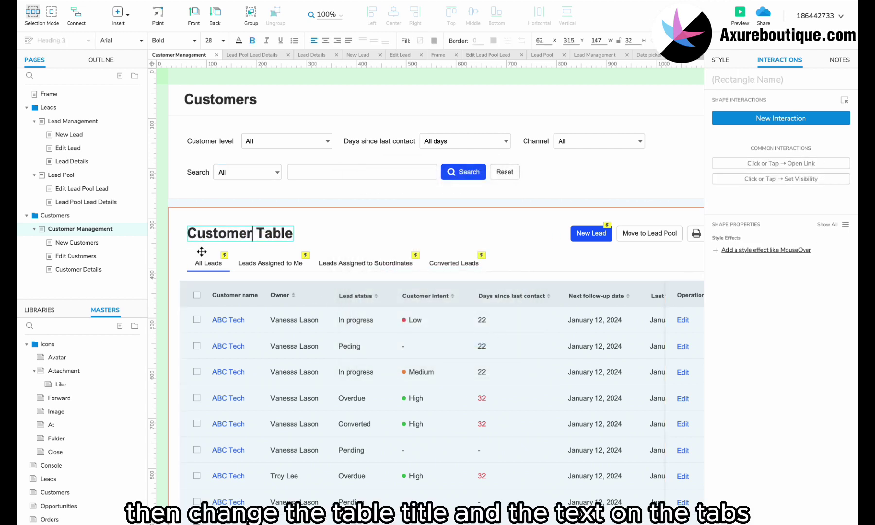
Step: Rename the first table tab "All Customers" and shift the tabs to the right to make room for longer labels
left_click(251, 262)
double_click(217, 262)
type("Customers")
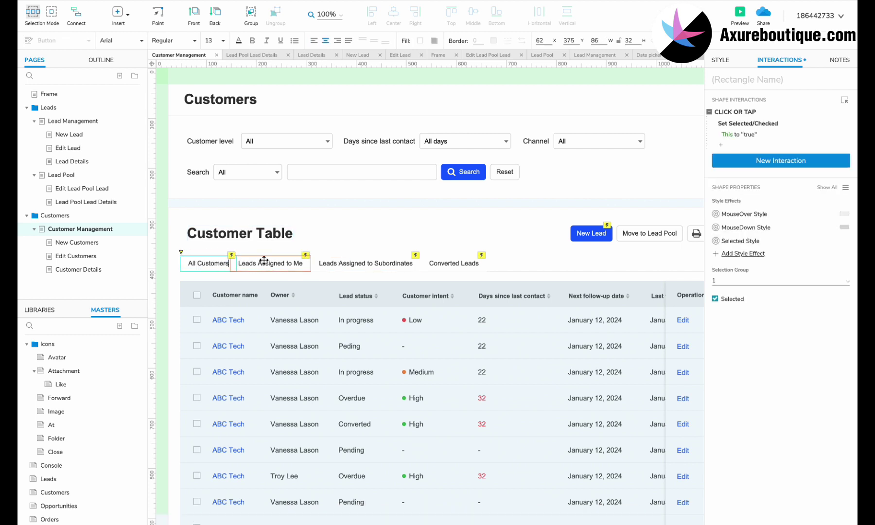
left_click(264, 261)
left_click(344, 261, "shift")
left_click(450, 262, "shift")
left_click_drag(251, 262, 284, 262)
left_click_drag(195, 262, 206, 262)
Step: Rename the remaining tabs "Customers Assigned to Me", "Customers Assigned to Subordinates" and "Customers who bought the products"
double_click(279, 263)
type("Customers")
double_click(360, 263)
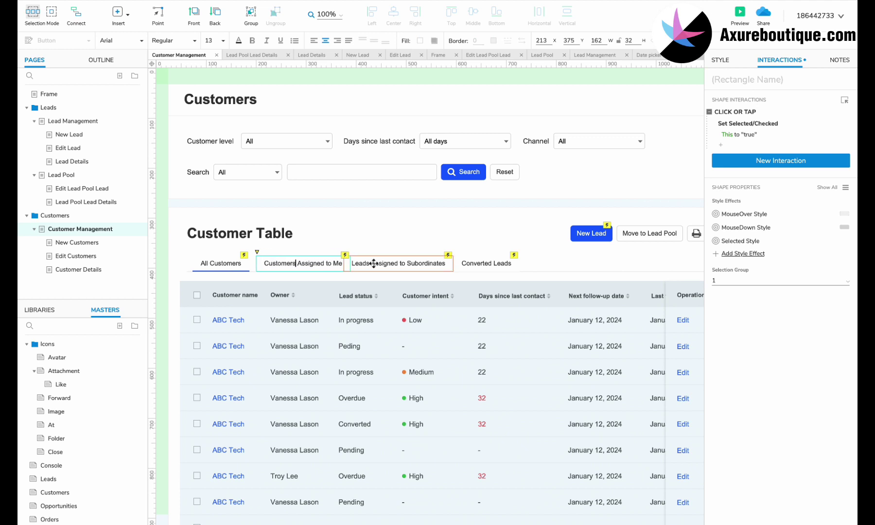
type("Customers")
double_click(452, 263)
type("Customers who bought the products")
Step: Reposition the table tabs so that their longer labels no longer overlap
left_click(391, 264)
left_click(480, 261, "shift")
left_click(316, 261, "shift")
left_click_drag(316, 261, 310, 261)
left_click(389, 262)
left_click(457, 261, "shift")
left_click_drag(403, 262, 410, 262)
left_click(464, 262)
left_click_drag(464, 262, 499, 260)
left_click(404, 299)
Step: Delete the Move to Lead Pool button and relabel the New Lead button "New Customer"
scroll(403, 299, "right", 1)
scroll(404, 300, "right", 2)
left_click(569, 240)
key("Delete")
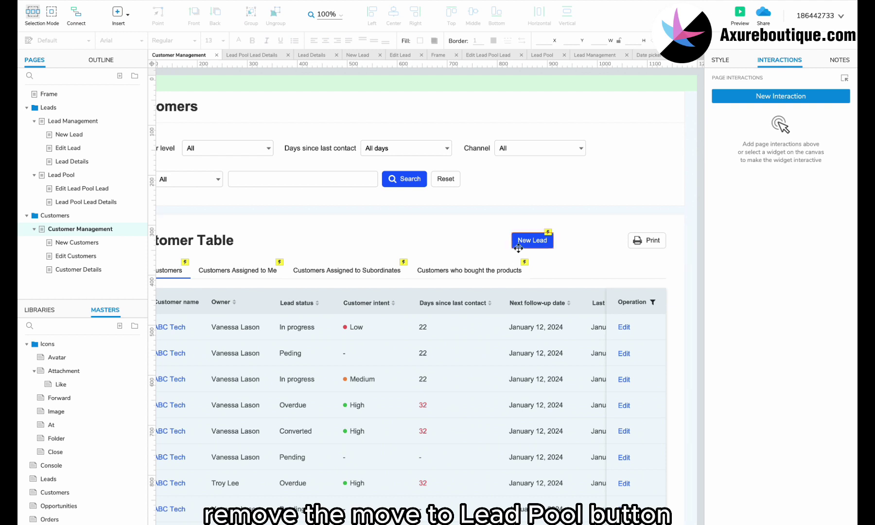
left_click(532, 239)
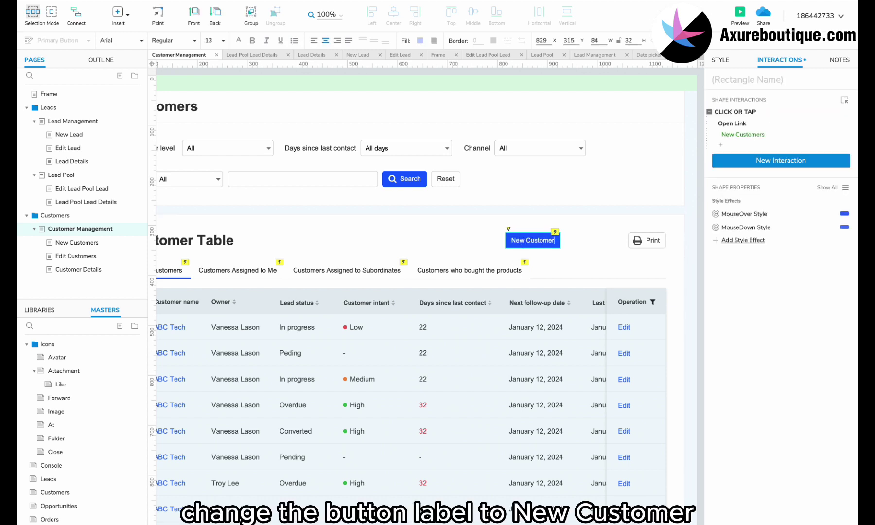
left_click(575, 234)
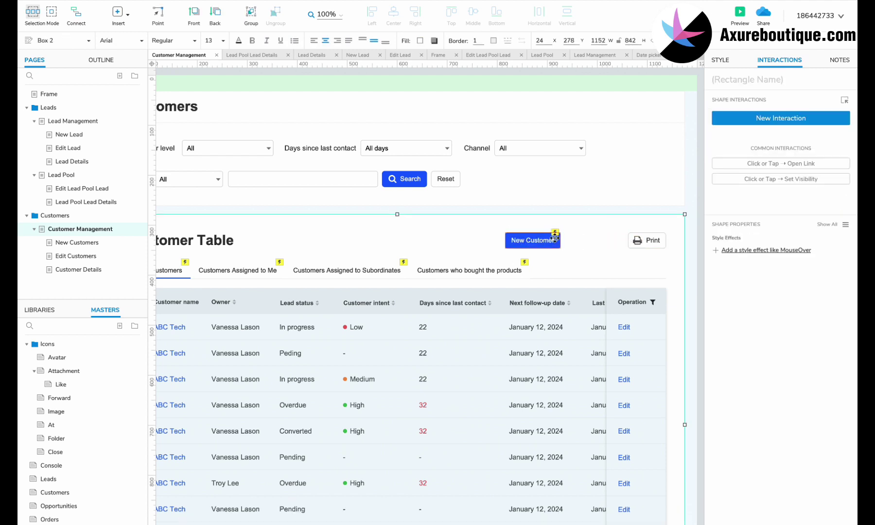
Step: Place a copy of the Reset button beside the Print button and label it "Move to Customer Pool"
left_click(453, 177)
key("super+v")
left_click_drag(460, 185, 575, 240)
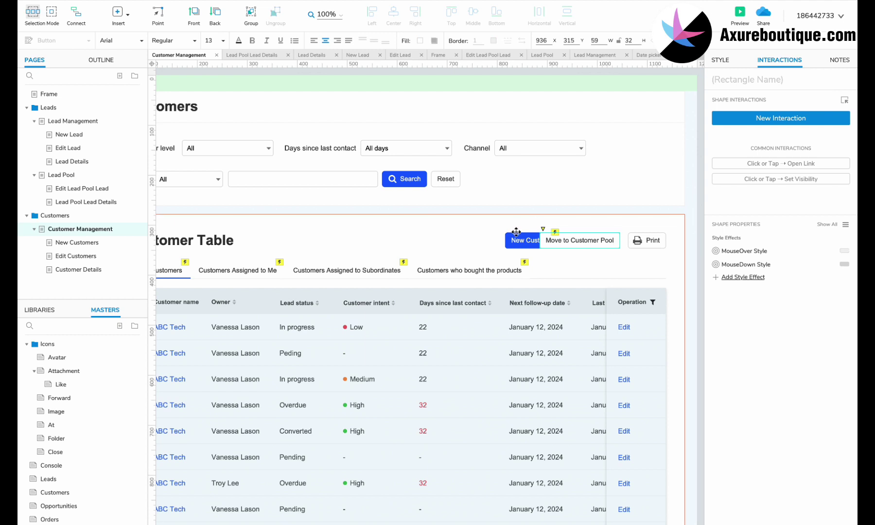
Step: Move the New Customer button clear of Move to Customer Pool and space it evenly with the other two table buttons
left_click(516, 234)
mouse_move(518, 239)
left_mouse_down()
mouse_move(495, 240)
mouse_move(505, 242)
left_mouse_up()
left_click(644, 245)
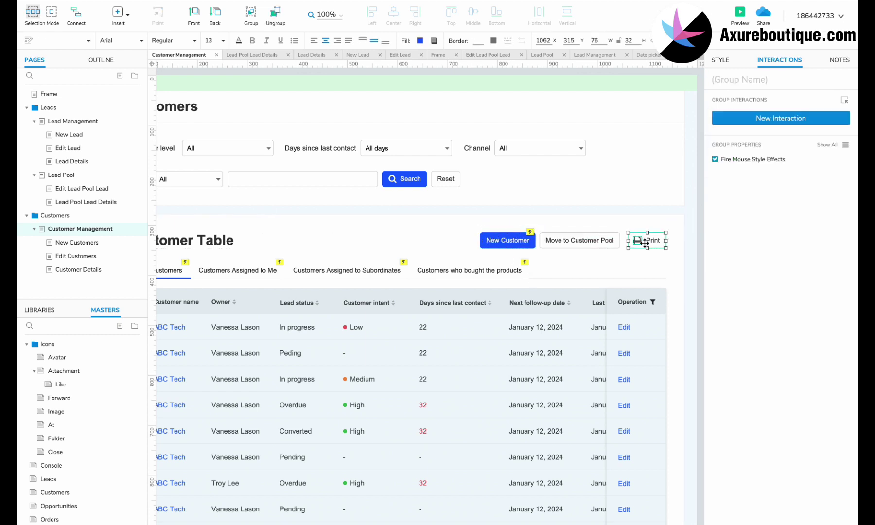
left_click(562, 243, "shift")
left_click(508, 239, "shift")
left_click(403, 248)
Step: Open the customer table's dynamic panel and ungroup all of its data rows
scroll(404, 246, "left", 3)
scroll(404, 247, "down", 3)
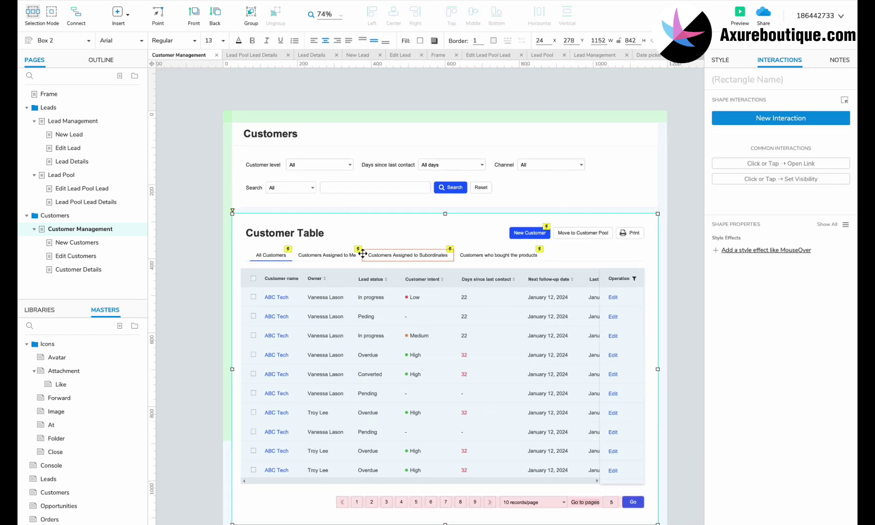
scroll(366, 277, "up", 3)
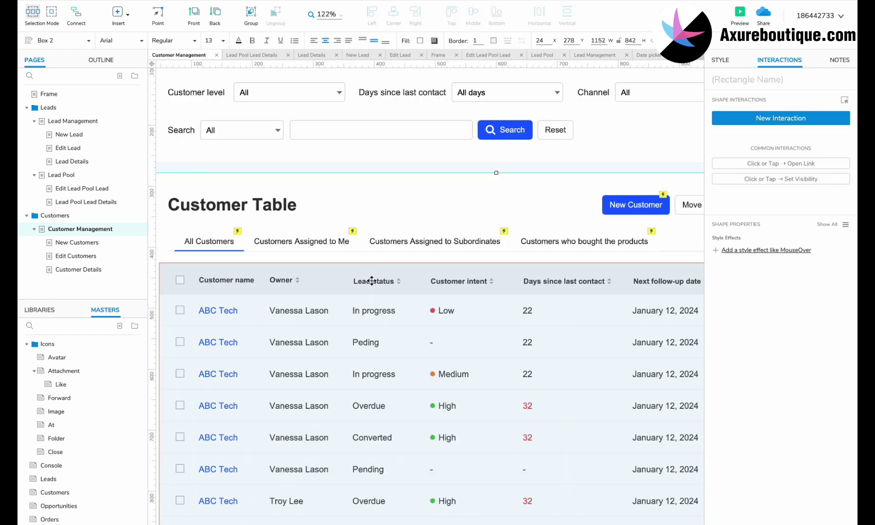
double_click(371, 280)
left_click(371, 280)
left_click(397, 283, "shift")
left_click(416, 310, "shift")
left_click(415, 311)
left_click(408, 343, "shift")
left_click(400, 376, "shift")
scroll(399, 377, "down", 3)
left_click(396, 302, "shift")
left_click(397, 325, "shift")
left_click(397, 341, "shift")
left_click(397, 375, "shift")
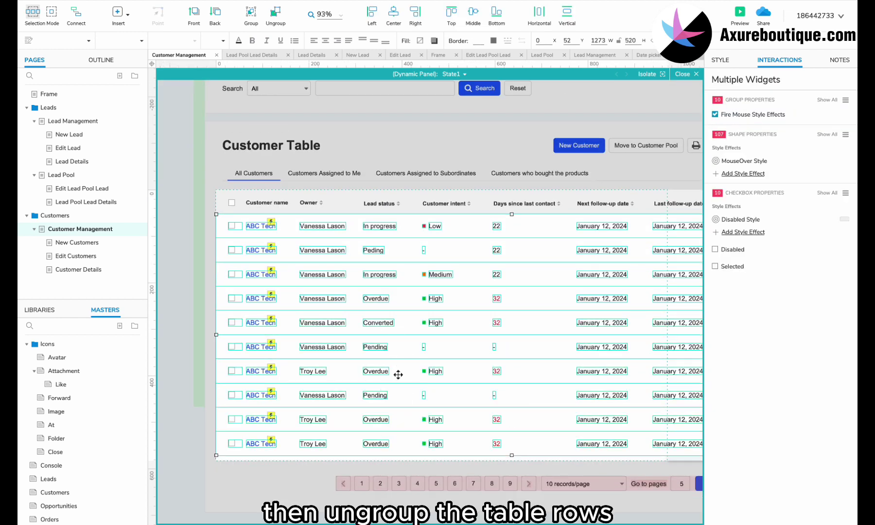
Step: Rename the Lead status column header "Customer level", moving its sort icon to fit and keeping the header aligned with the column
left_click(378, 204)
scroll(379, 204, "up", 3)
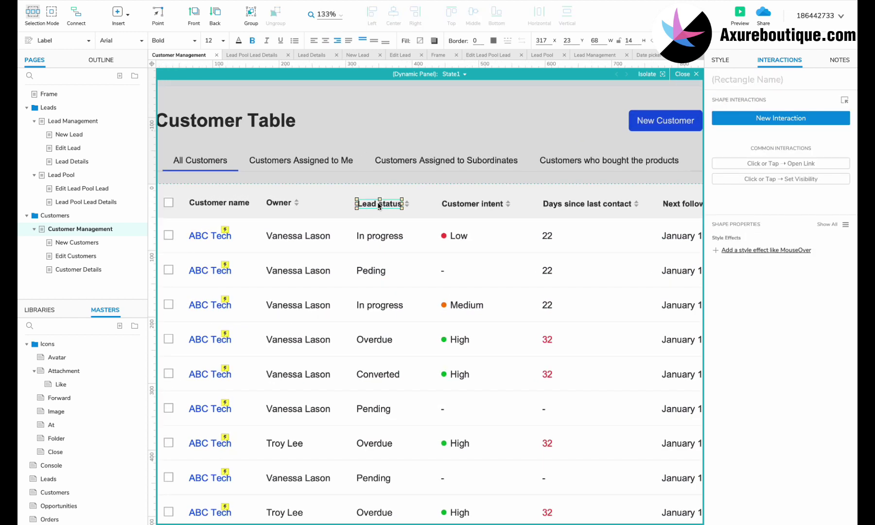
left_click(408, 204)
scroll(408, 203, "up", 2)
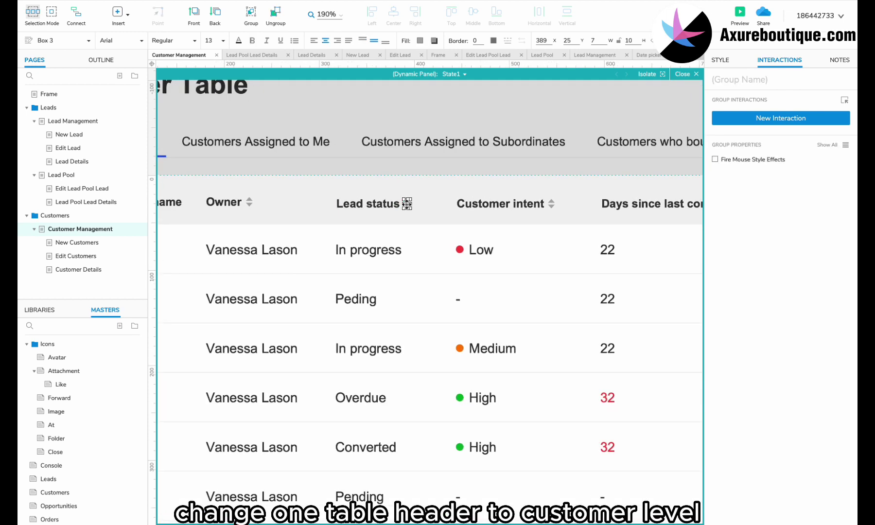
double_click(382, 204)
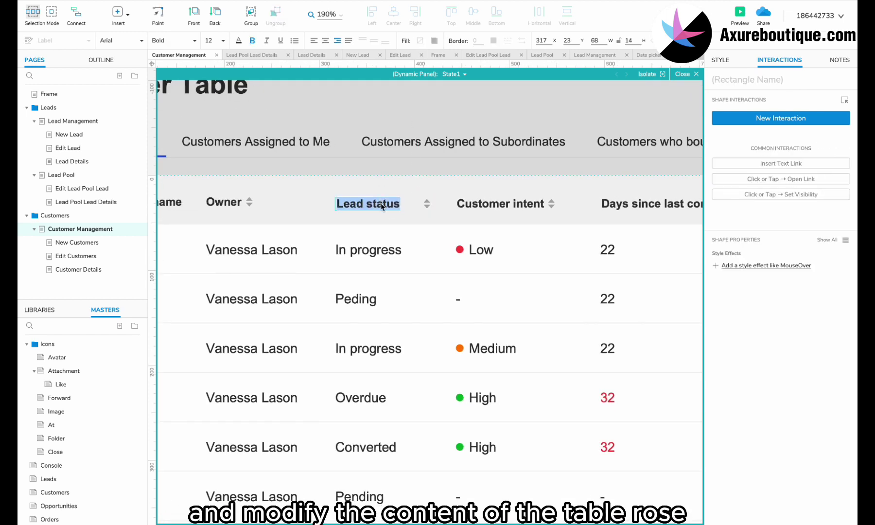
type("Customer level")
key("Escape")
left_click(354, 205)
left_click_drag(353, 205, 361, 205)
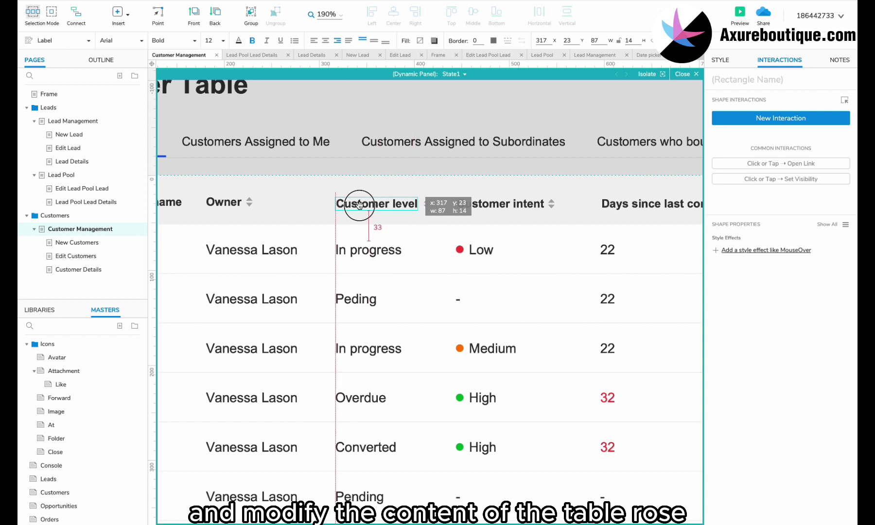
left_click(426, 203)
Step: Set the Customer level values of the first three table rows to Gold, Silver and Diamond
left_click(393, 254)
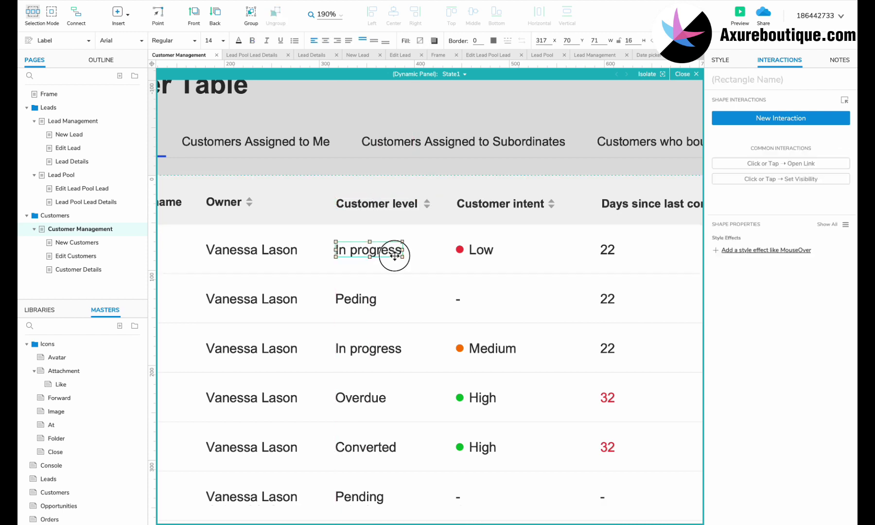
scroll(361, 290, "down", 2)
left_click(356, 300, "ctrl")
double_click(353, 266)
type("Gold")
double_click(352, 300)
type("Silver")
double_click(355, 334)
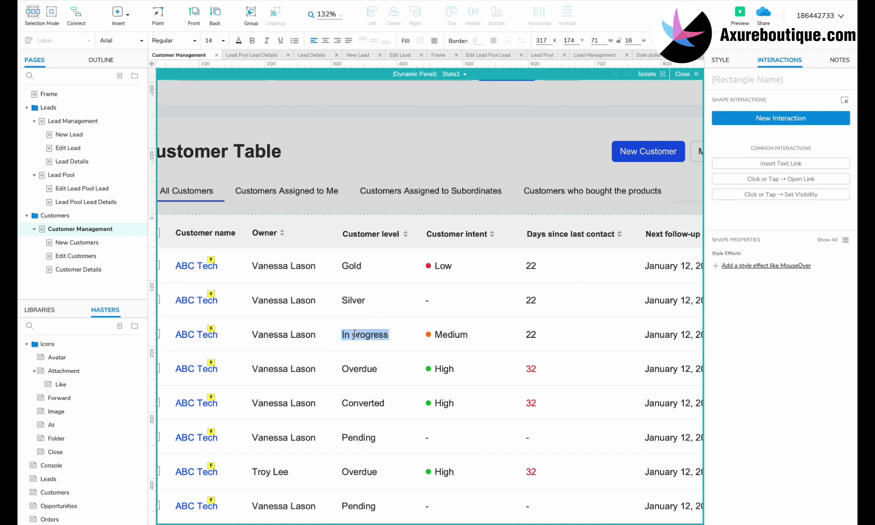
type("Diamond")
Step: Fill the Customer level cells of all the remaining rows with "Diamond"
key("ctrl+a")
double_click(353, 370)
key("ctrl+v")
double_click(355, 403)
key("ctrl+v")
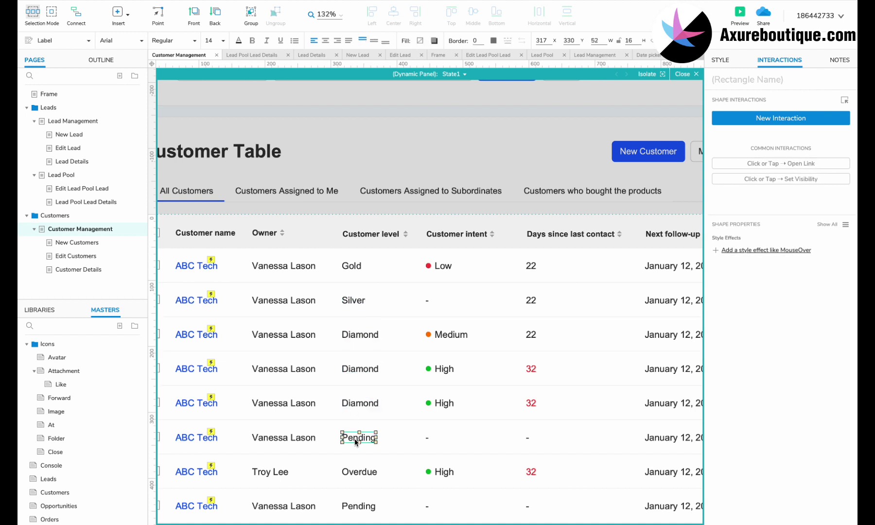
double_click(355, 438)
type("Diamond")
double_click(361, 366)
key("ctrl+v")
double_click(362, 401)
key("ctrl+v")
left_click(357, 435)
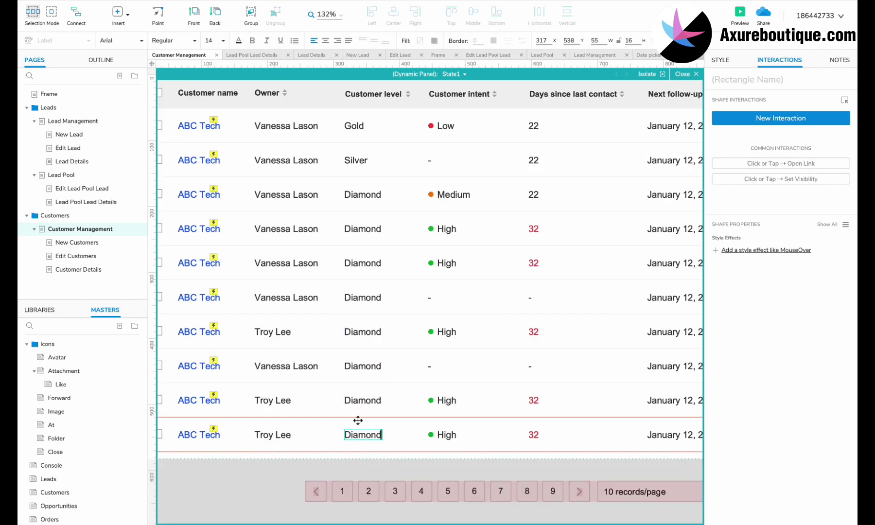
Step: Rename the Customer intent column header "Purchase count" and keep it aligned with its column
scroll(358, 421, "up", 2)
scroll(358, 421, "right", 1)
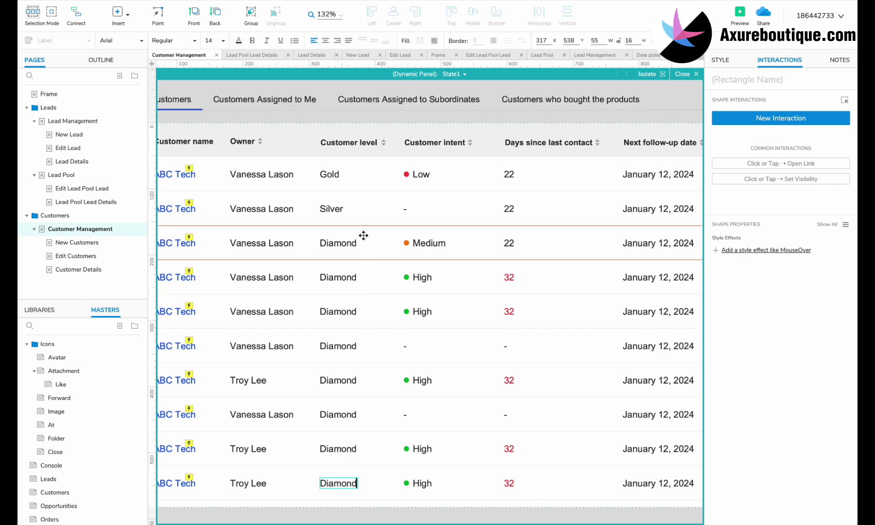
double_click(427, 142)
type("Purchase count")
left_click_drag(407, 141, 418, 144)
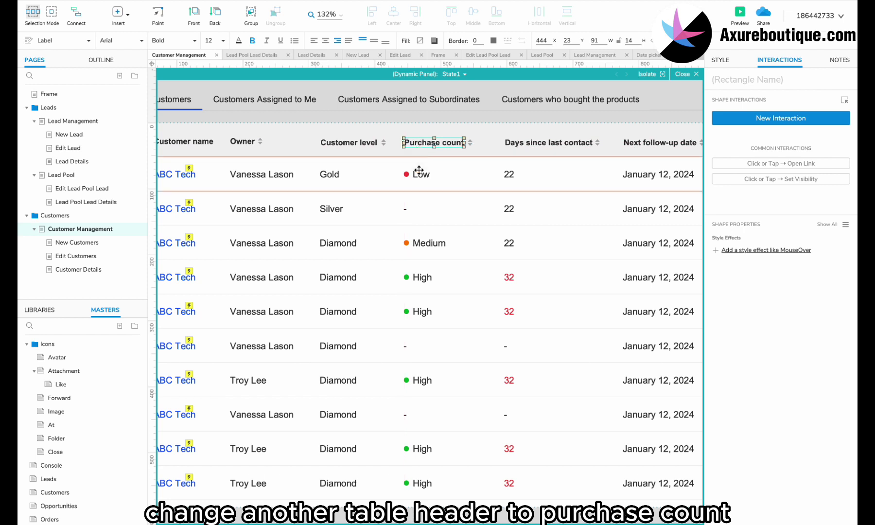
Step: Delete all the intent ratings and dashes listed under the Purchase count header
left_click(409, 174)
left_click(405, 208, "shift")
left_click(417, 243, "shift")
left_click(421, 277, "shift")
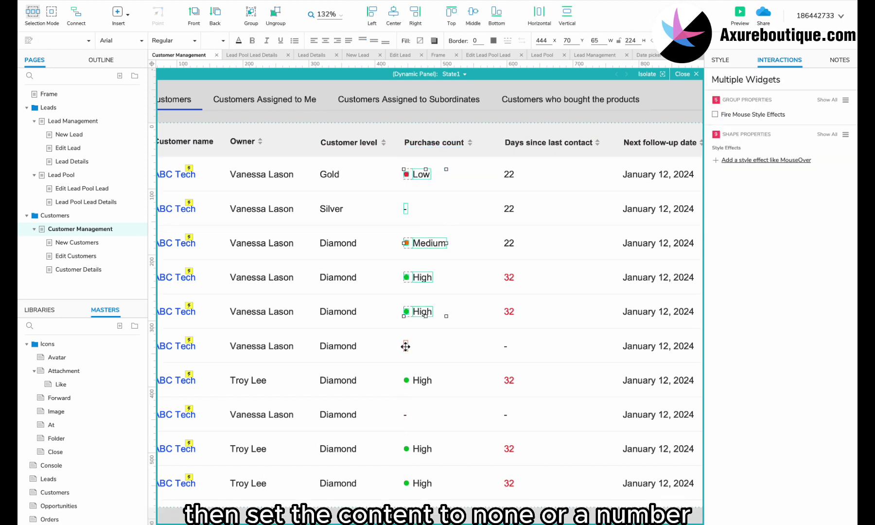
left_click(413, 380, "shift")
left_click(408, 441, "shift")
left_click(417, 447, "shift")
left_click(417, 460, "shift")
left_click(416, 483, "shift")
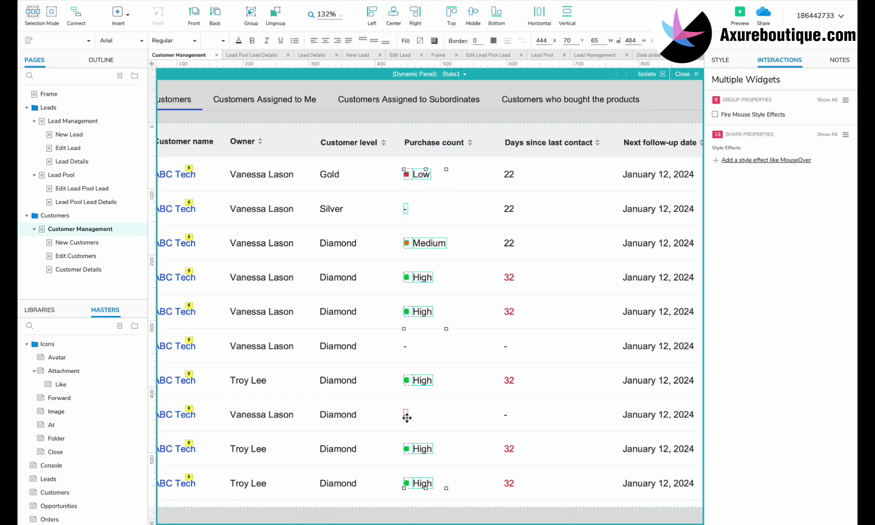
key("Delete")
left_click(405, 415)
left_click(405, 346, "ctrl")
key("Delete")
Step: Copy plain value cells into the first four Purchase count rows and set them to None, None, 12 and 1
left_click_drag(509, 174, 409, 278)
double_click(410, 174)
type("None")
double_click(409, 245)
type("12")
double_click(409, 278)
type("1")
Step: Fill the remaining Purchase count rows with copies of the cell reading 12
left_click(412, 267)
left_click_drag(409, 244, 409, 311, "ctrl")
left_click_drag(409, 312, 414, 346, "ctrl")
key("ctrl+v")
key("ctrl+v")
left_click_drag(430, 264, 408, 484)
key("ctrl+v")
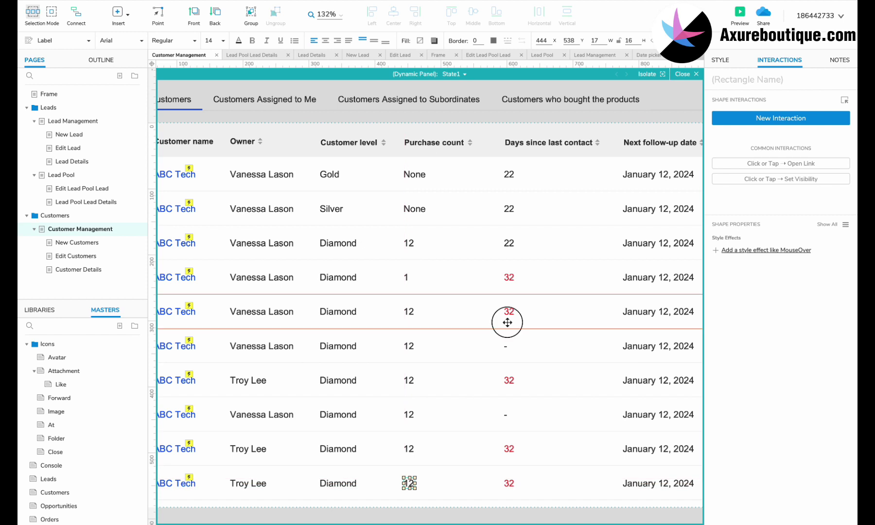
Step: Check the customer table's remaining columns and close its dynamic panel
left_click(508, 325)
scroll(507, 322, "right", 2)
scroll(507, 322, "up", 1)
scroll(508, 323, "right", 4)
scroll(508, 322, "up", 1)
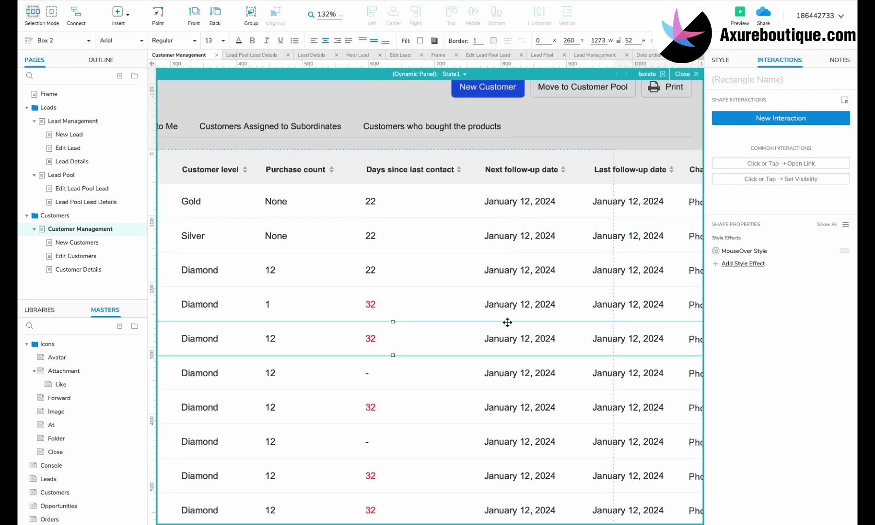
scroll(507, 323, "down", 3, "ctrl")
scroll(508, 323, "left", 3)
scroll(508, 322, "down", 2)
double_click(442, 442)
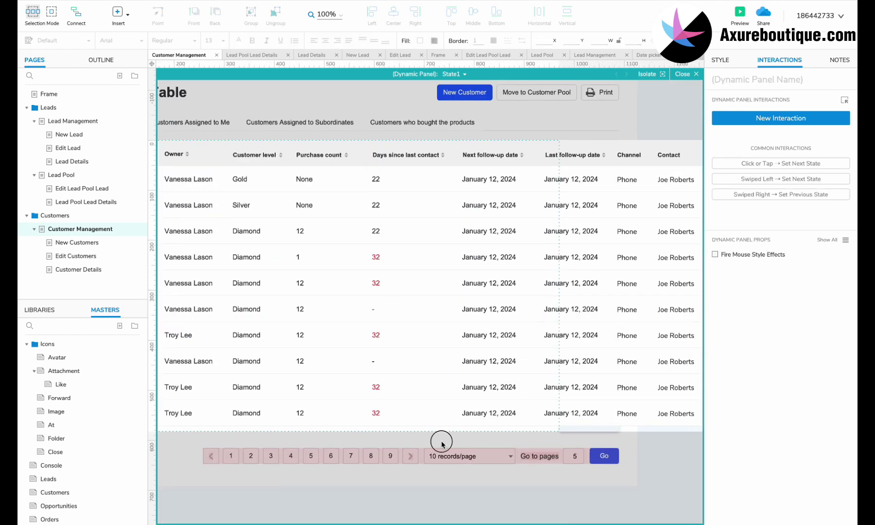
Step: Open the New Customers page and change its title to "New Customers"
left_click(92, 243)
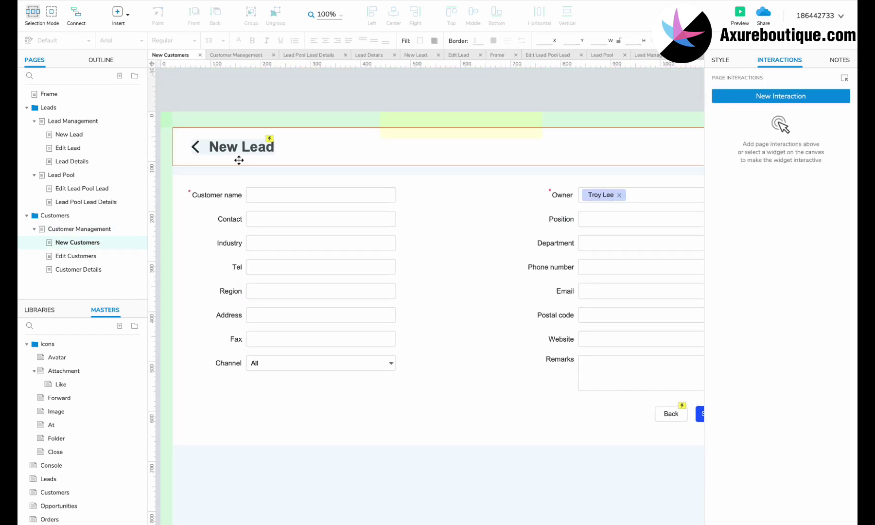
left_click(243, 148)
double_click(244, 149)
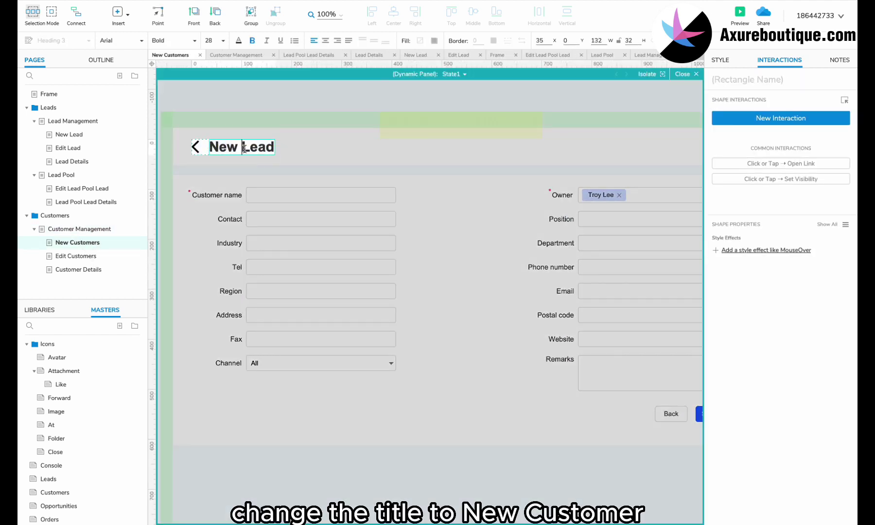
left_click(347, 168)
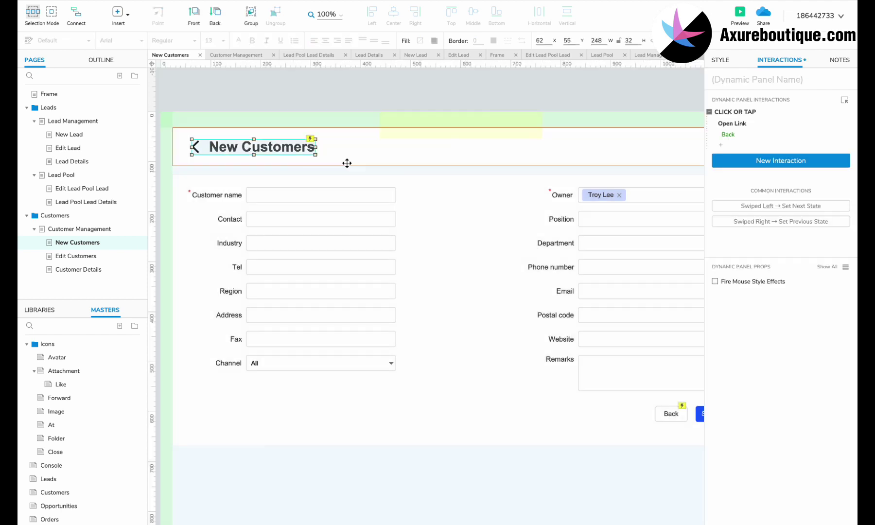
Step: Replace the Contact field with a Customer level droplist, and delete the Position and Department fields
left_click(226, 222)
left_click(421, 245)
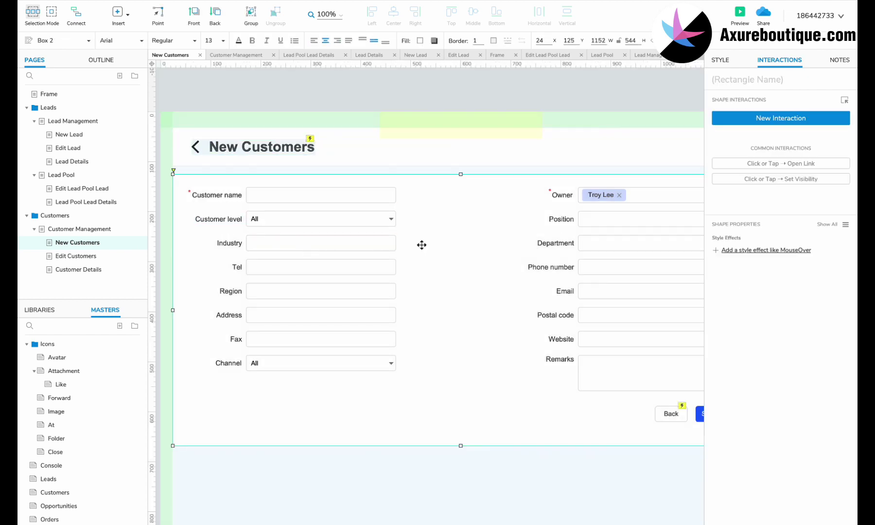
left_click(562, 220)
left_click(584, 220, "shift")
key("Delete")
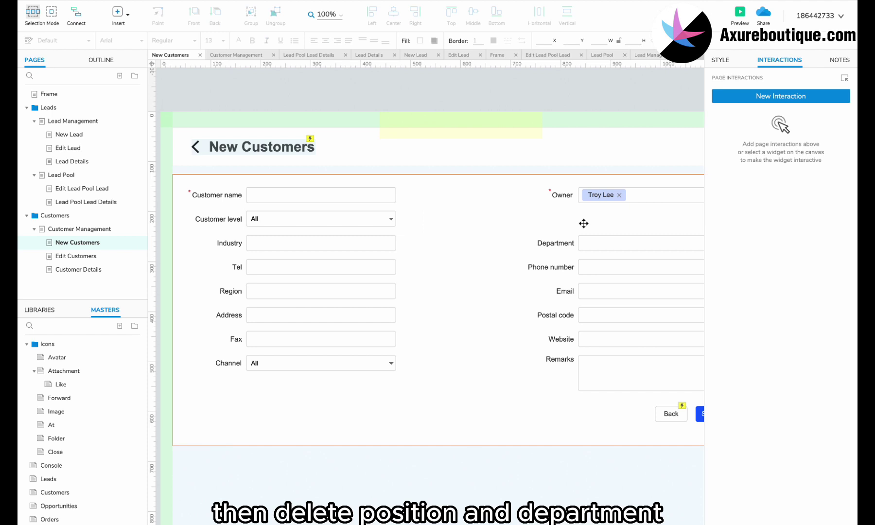
left_click(550, 248)
left_click(583, 244, "shift")
key("Delete")
Step: Move the Industry label and field directly below Owner, level with Customer level
left_click(243, 248)
left_click(229, 243, "shift")
left_click_drag(262, 243, 594, 218)
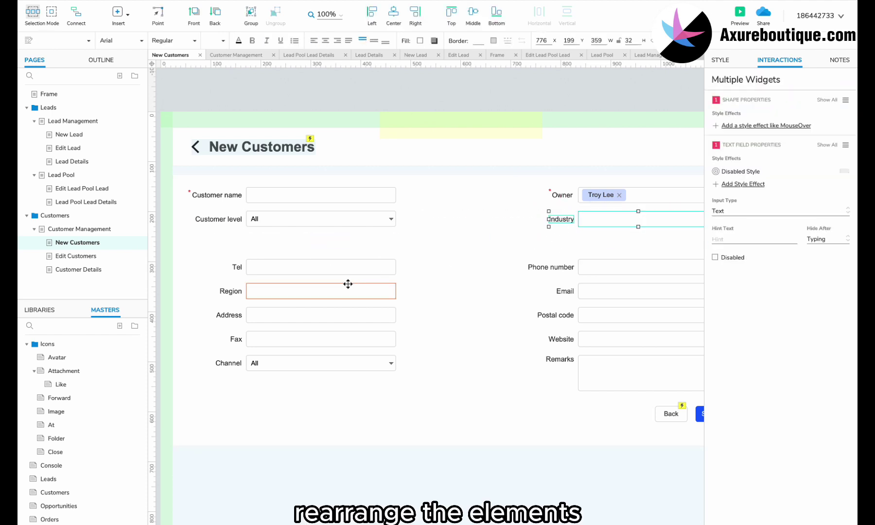
Step: Move the Tel to Channel fields and the Phone number to Website fields up together to close the empty row
left_click(350, 270)
left_click(237, 266, "shift")
left_click(554, 267, "shift")
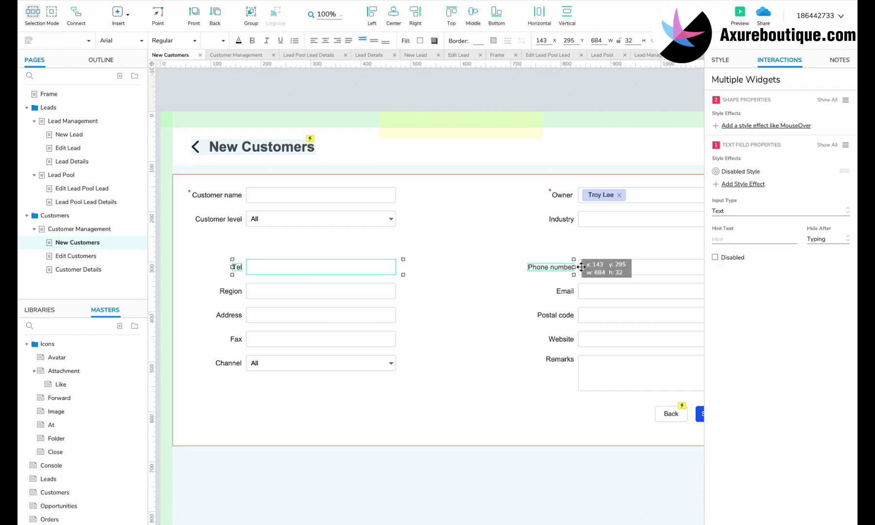
left_click(232, 290, "shift")
left_click(565, 290, "shift")
left_click(592, 290, "shift")
left_click(231, 314, "shift")
left_click(321, 315, "shift")
left_click(555, 315, "shift")
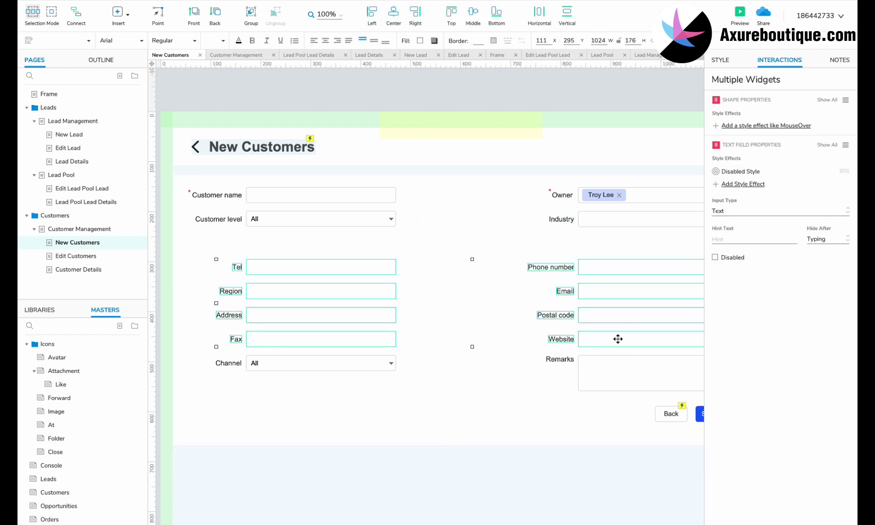
left_click(259, 362, "shift")
left_click(228, 364, "shift")
left_click_drag(276, 268, 276, 244)
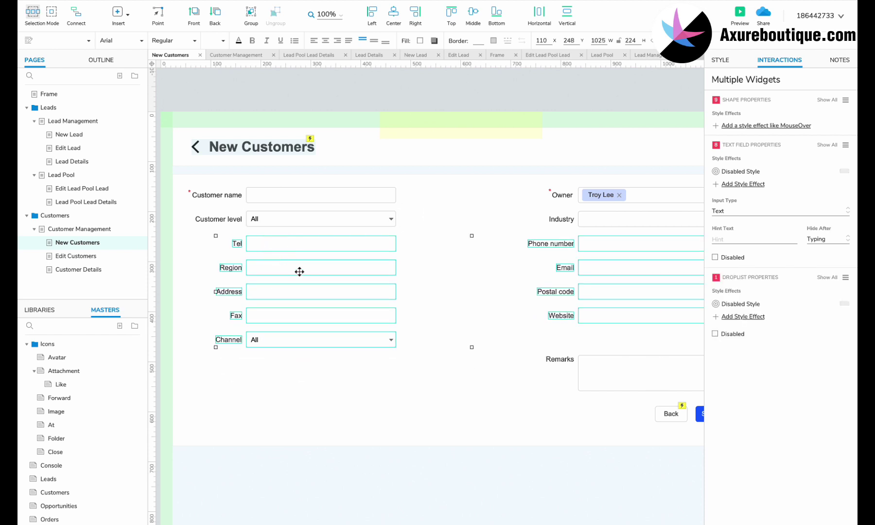
Step: Copy the Channel label and droplist to the row below Website and label the copy "Customer type"
left_click(309, 342)
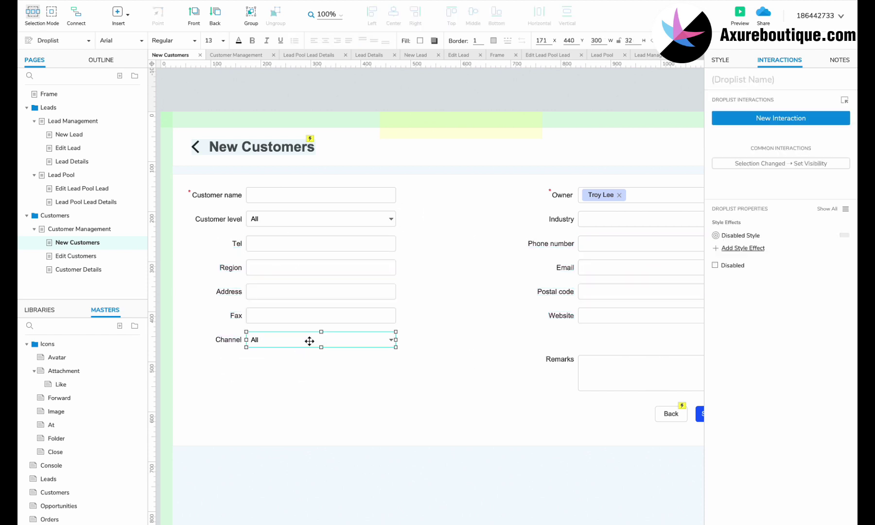
left_click(224, 339, "shift")
left_click_drag(224, 339, 537, 340)
left_click(556, 339)
double_click(559, 341)
type("Customer type")
left_click(627, 342)
left_click(571, 341)
Step: Set the Customer type droplist options to All, Distributors, Resellers, Retailers, Affiliates and Partners
left_click(604, 344)
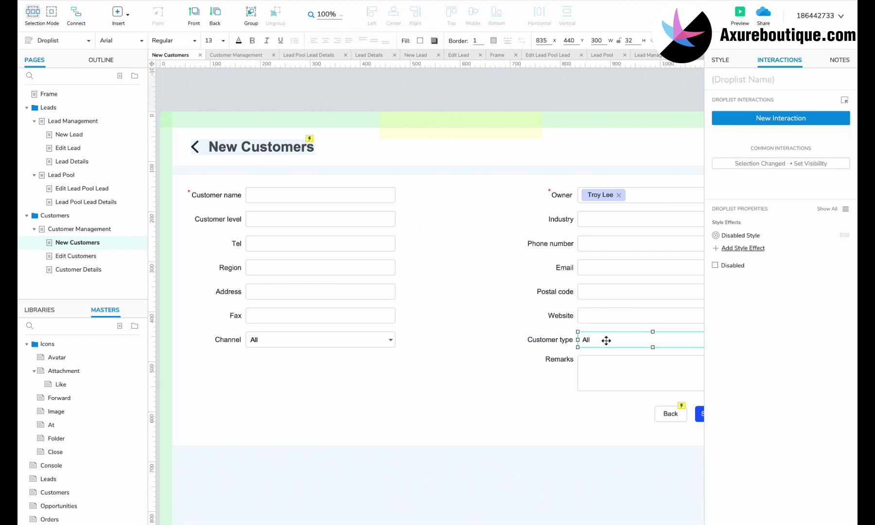
scroll(605, 343, "right", 5)
double_click(509, 344)
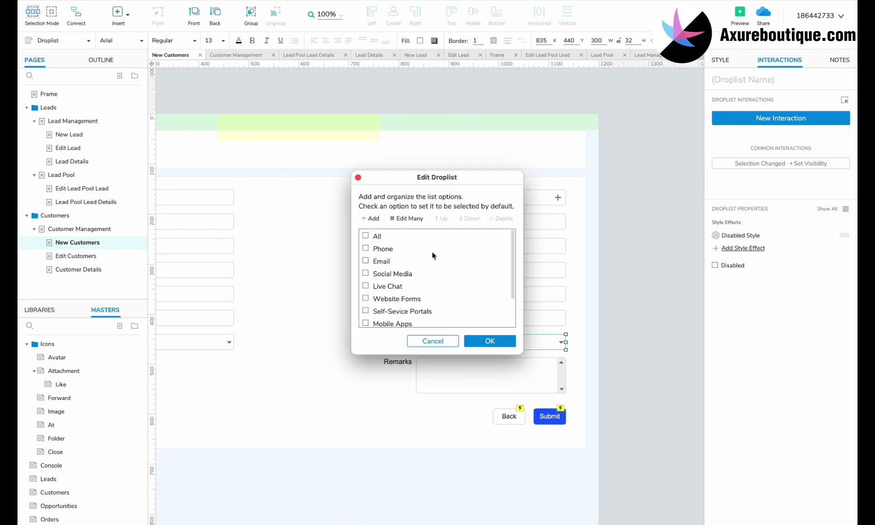
left_click(402, 220)
left_click_drag(406, 295, 332, 208)
key("BackSpace")
type("Distributors Resellers Retailers Affiliates Partners")
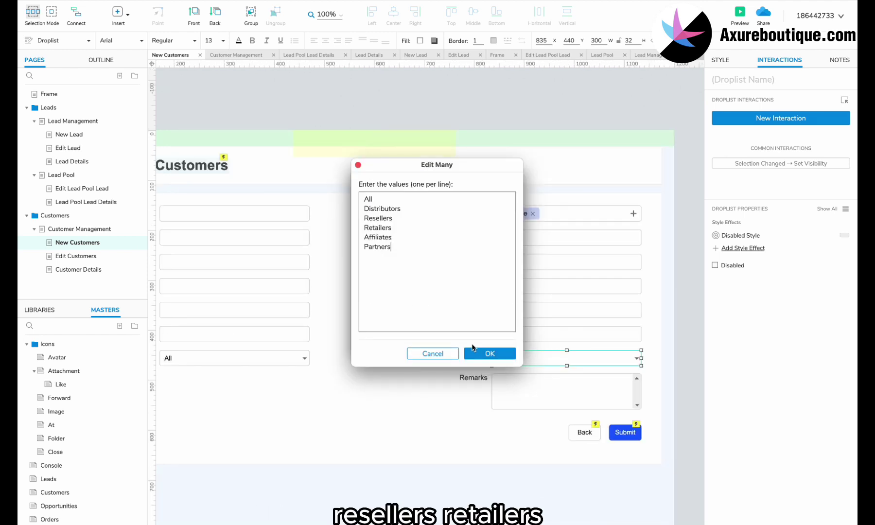
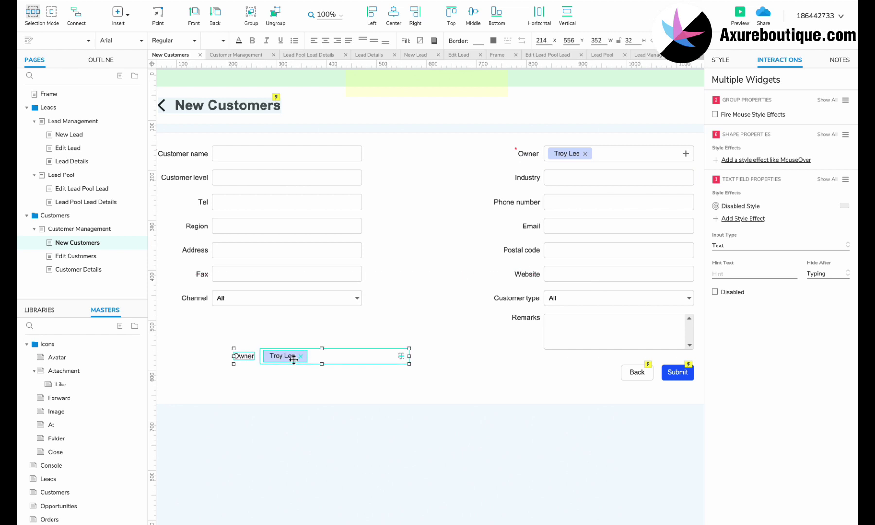
Step: Right-align the label of the copied Owner field below Channel and rename it "Customer tag"
left_click(244, 323)
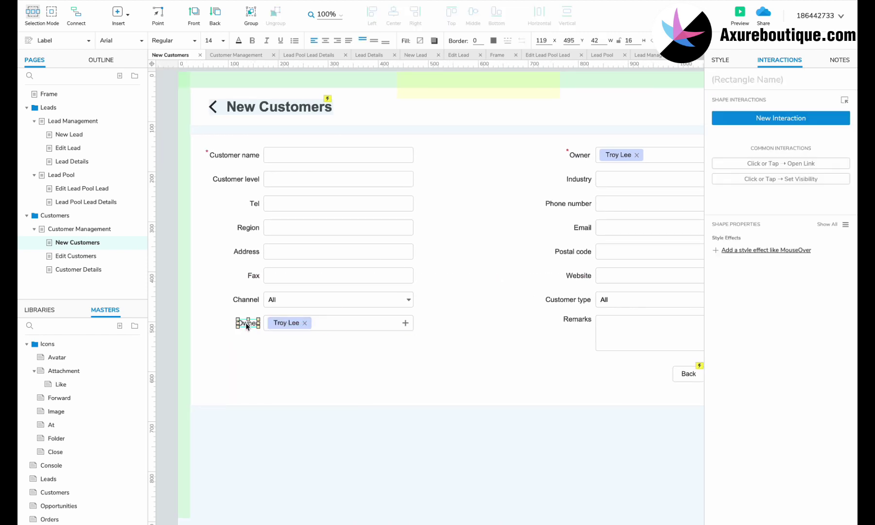
left_click(336, 42)
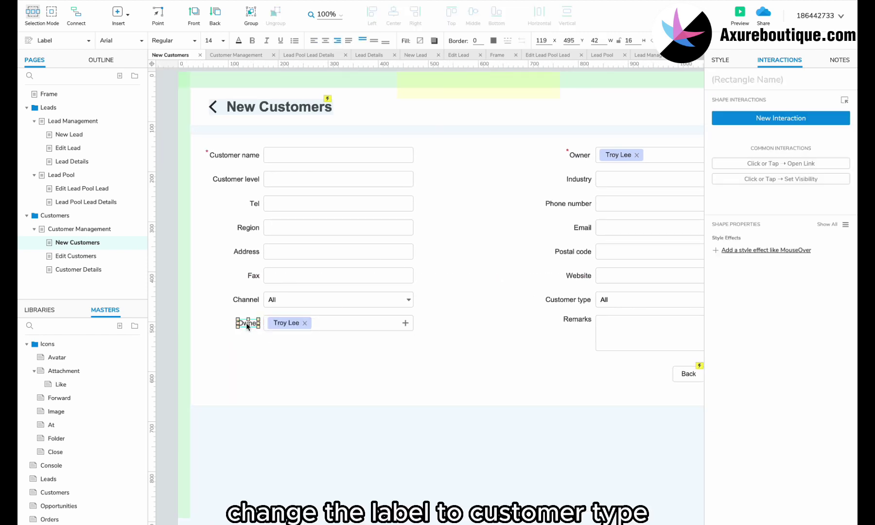
double_click(246, 323)
type("Customer tag")
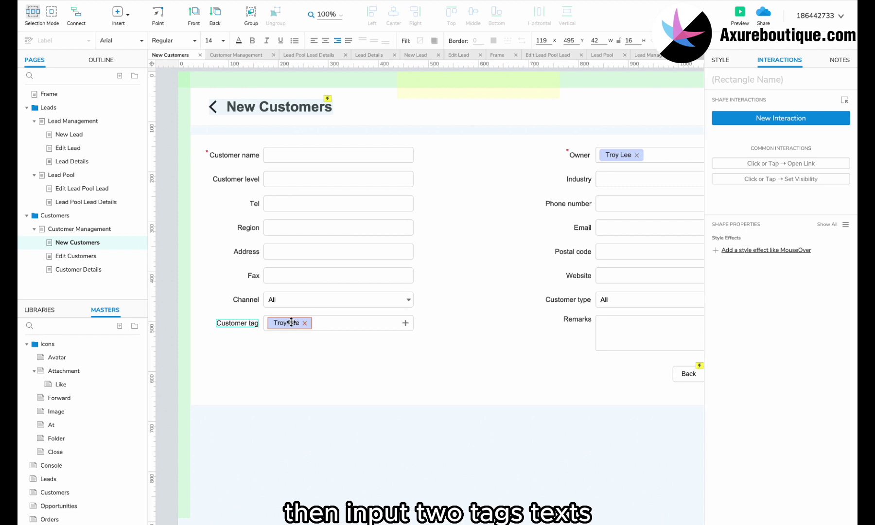
Step: Change the tag inside the Customer tag field to "Game" and fit it to its text
left_click(291, 323)
double_click(292, 323)
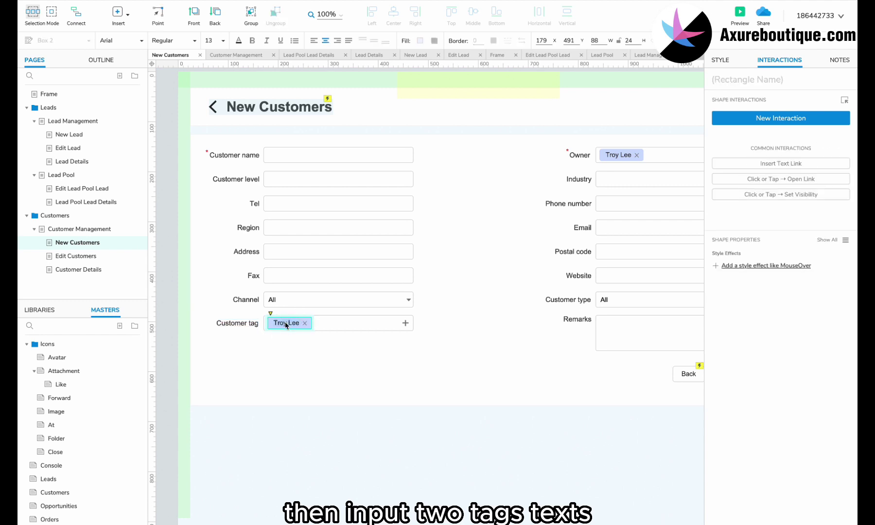
type("Game")
key("Escape")
scroll(306, 322, "up", 2, "ctrl")
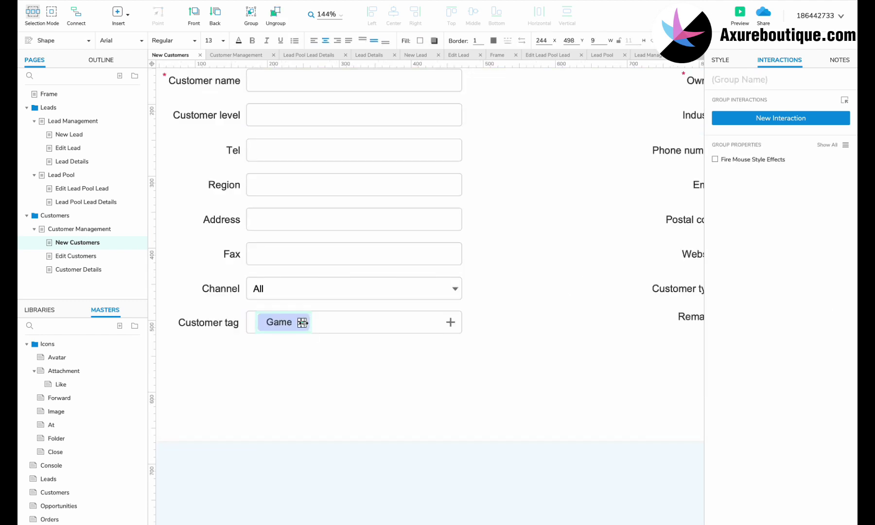
Step: Copy the Game tag beside itself, label the copy "High value", and fit its width to the text
left_click_drag(276, 322, 324, 322, "ctrl")
left_click(359, 321)
left_click(339, 324)
type("value")
key("Escape")
left_click(720, 60)
left_click(834, 136)
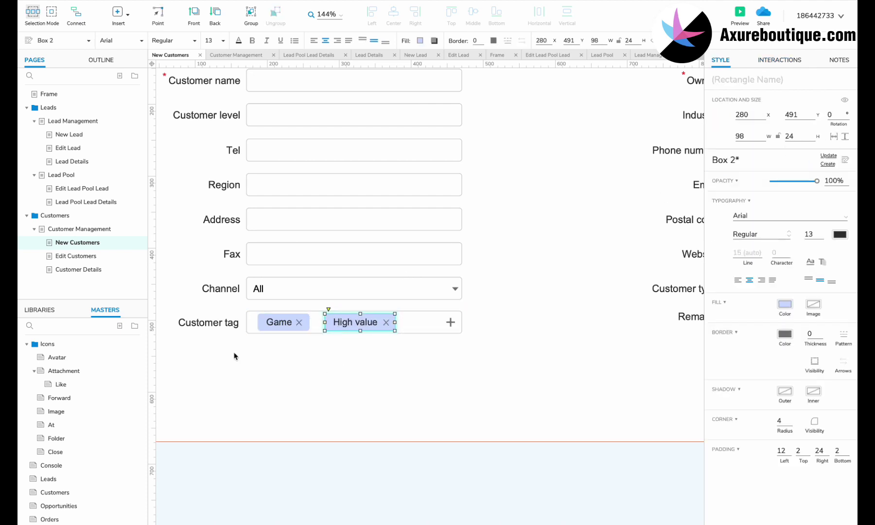
left_click(316, 344)
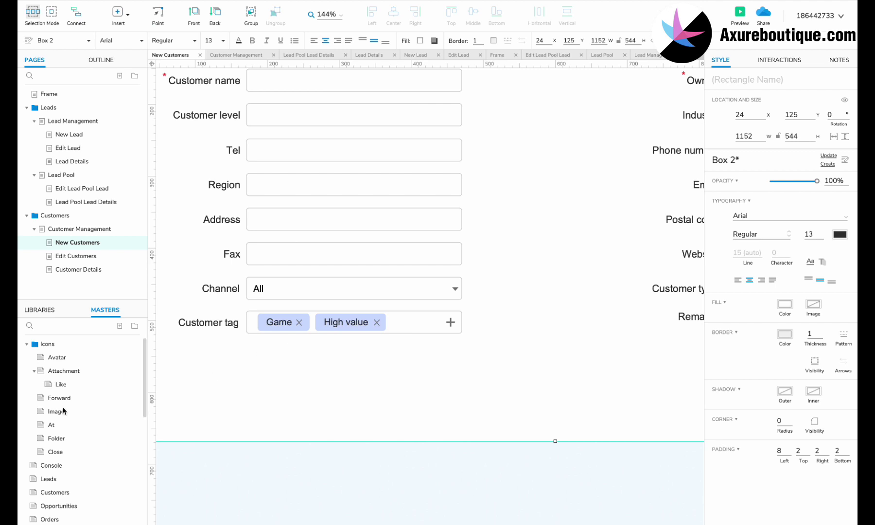
Step: Place a 300 by 70 Box 1 directly below the Customer tag field and give it a grey border
left_click(40, 310)
left_click_drag(39, 380, 249, 337)
left_click_drag(354, 459, 357, 387)
left_click(493, 40)
left_click(561, 260)
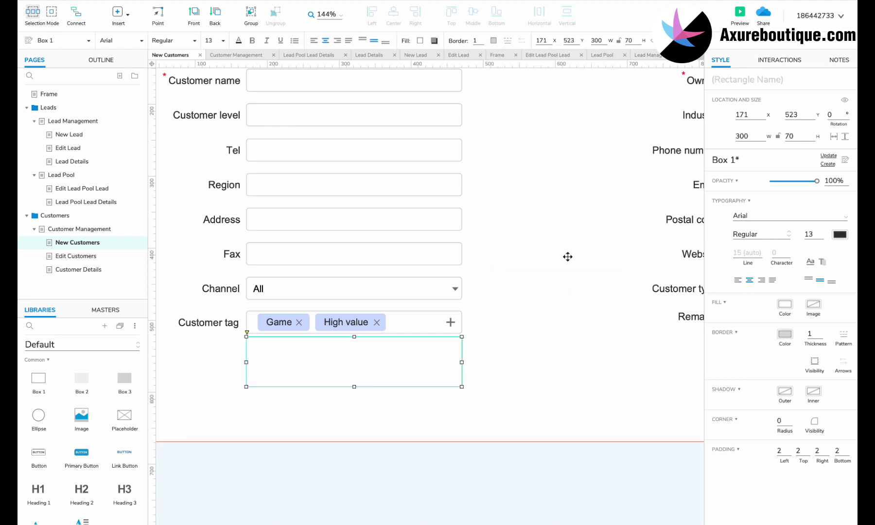
Step: Add a "Common tags" heading inside the box from a copy of the Customer tag label, and make the box slightly taller
left_click_drag(208, 322, 274, 348)
double_click(289, 348)
left_click(347, 382)
left_click_drag(354, 387, 354, 396)
Step: Place a copy of the Game tag under the Common tags heading, label it "Tag 1", and extend the box downwards
double_click(282, 321)
left_click_drag(279, 322, 266, 368)
double_click(284, 366)
type("Tag 1")
left_click(355, 386)
left_click_drag(355, 395, 356, 414)
Step: Line up copies of Tag 1 beside it in the Common tags row, labelled "Tag 2", "Tag 3" and "Tag 4"
left_click(291, 370)
key("ctrl+d")
left_click_drag(291, 370, 382, 365)
double_click(330, 365)
left_click(336, 362)
key("BackSpace")
type("2")
left_click(283, 369, "shift")
key("ctrl+d")
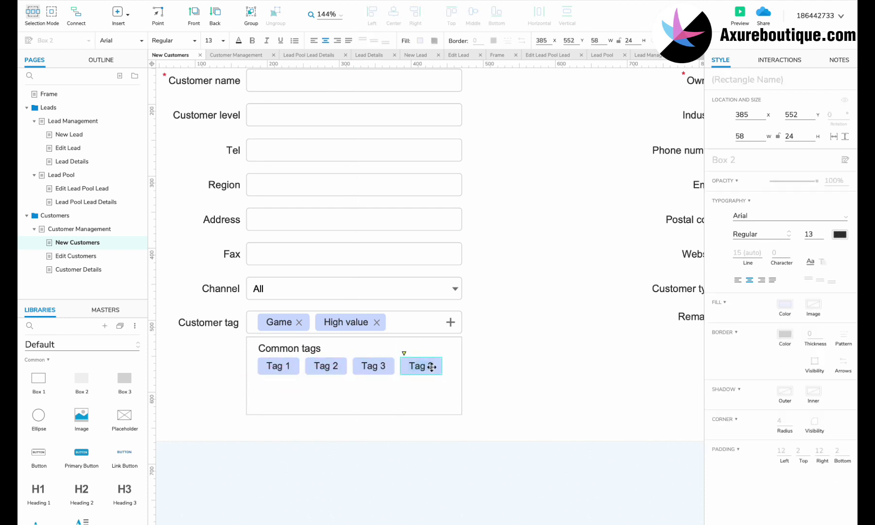
Step: Widen the Common tags box to about 354 and add a "Tag 5" copy at the end of the tag row
left_click(444, 384)
left_click_drag(462, 377, 501, 377)
left_click_drag(420, 366, 475, 362)
type("5")
Step: Place a copy of the five-tag row just below the first row and slightly reduce the box's height
left_click(421, 366, "shift")
left_click(360, 365, "shift")
left_click(326, 365, "shift")
left_click(282, 365, "shift")
left_click_drag(282, 365, 286, 394)
key("Up")
key("Up")
key("Up")
key("Up")
key("Up")
left_click(359, 409)
left_click_drag(373, 414, 374, 407)
Step: Add a close icon at the upper-right corner of the Common tags box from a copy of a tag's cross icon
double_click(376, 322)
key("ctrl+d")
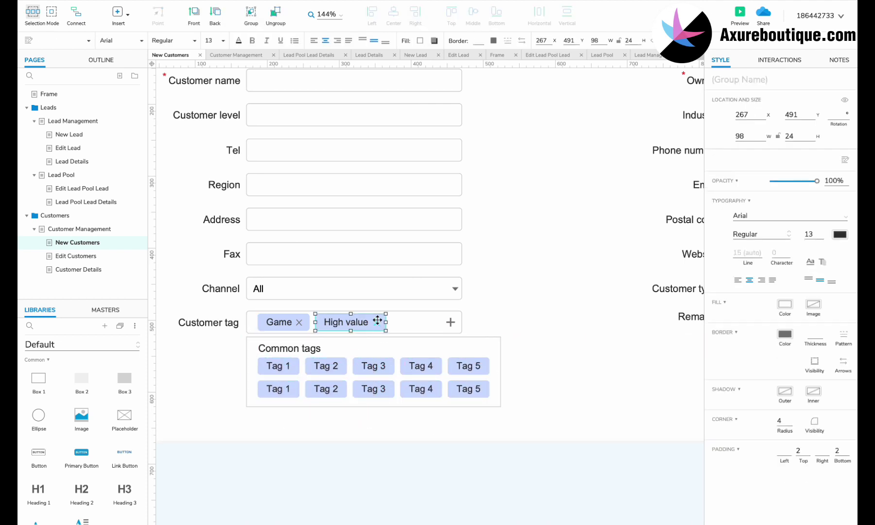
left_click(299, 323, "shift")
left_click(497, 466)
left_click_drag(301, 322, 486, 348)
left_click(299, 323)
key("ctrl+d")
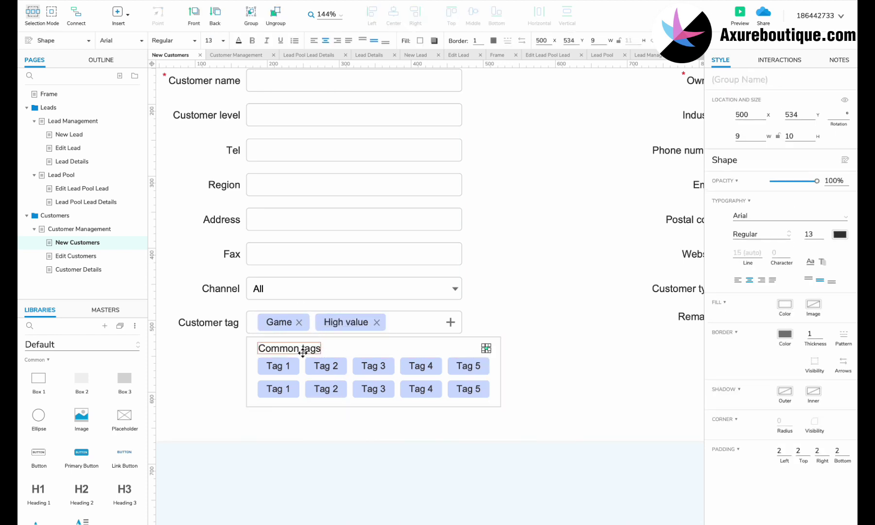
Step: Extend the Common tags box down to a height of about 114 and shift both tag rows slightly lower
left_click(398, 405)
left_click_drag(373, 407, 373, 418)
left_click_drag(490, 477, 278, 355)
left_click(254, 379, "shift")
mouse_move(373, 366)
left_mouse_down()
mouse_move(374, 377)
mouse_move(374, 370)
left_mouse_up()
Step: Convert the Common tags box with all its contents into a dynamic panel and set it hidden
left_click_drag(529, 457, 248, 347)
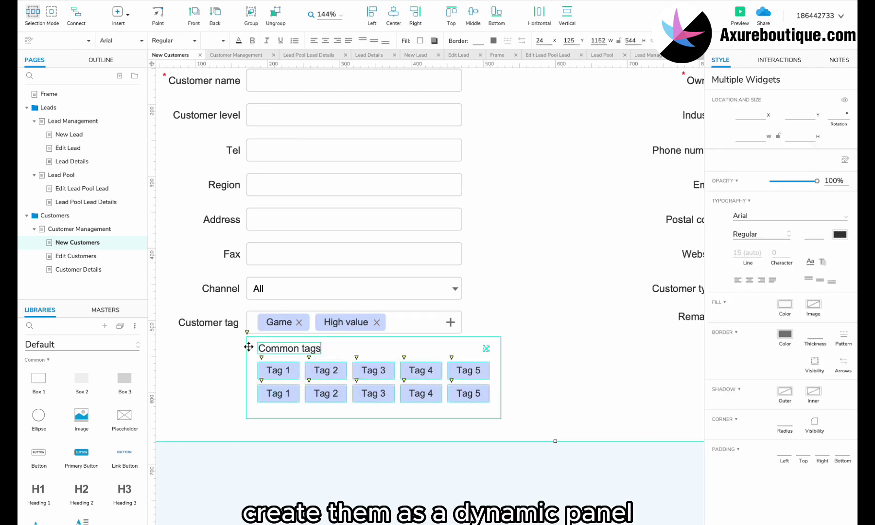
right_click(290, 349)
left_click(324, 514)
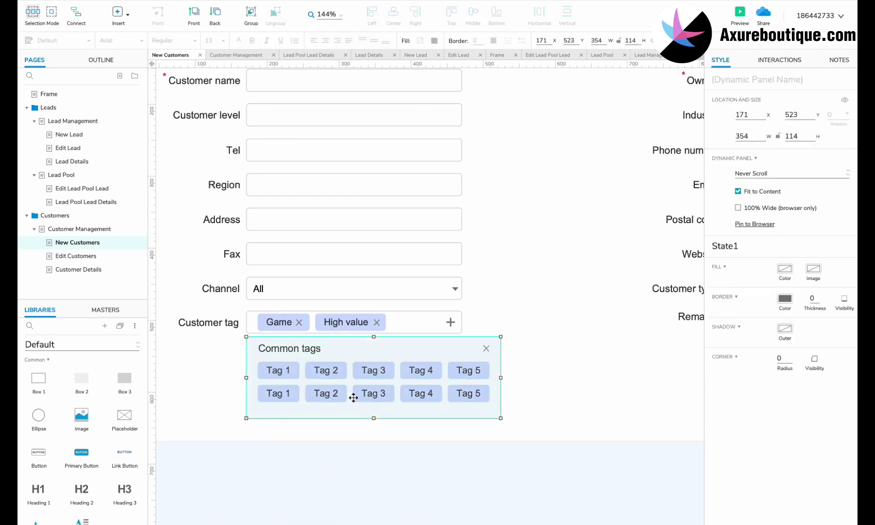
right_click(365, 350)
left_click(391, 317)
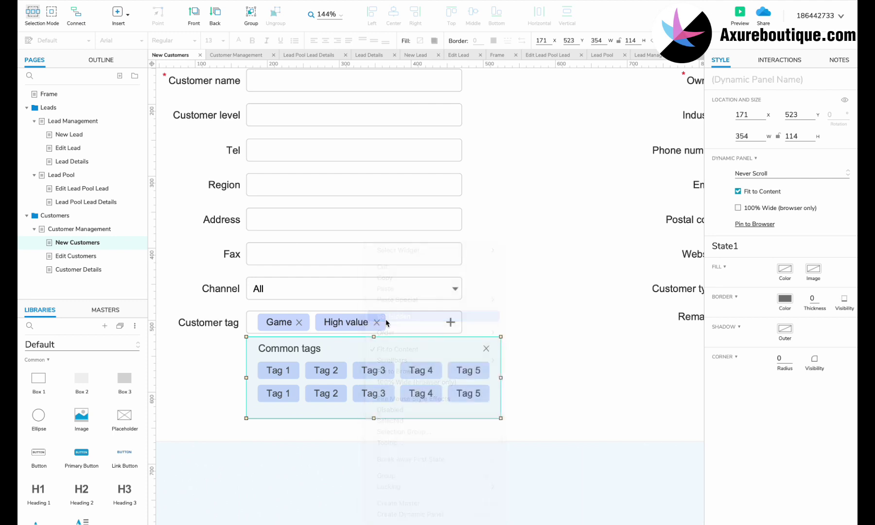
Step: Give the plus icon in the Customer tag field a Click or Tap interaction that shows the dynamic panel and brings it to front
left_click(453, 321)
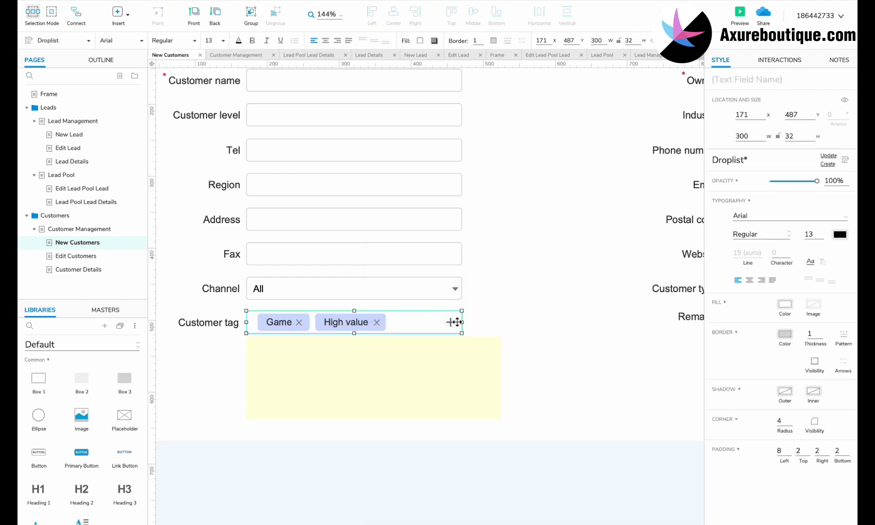
left_click(451, 321)
left_click(780, 60)
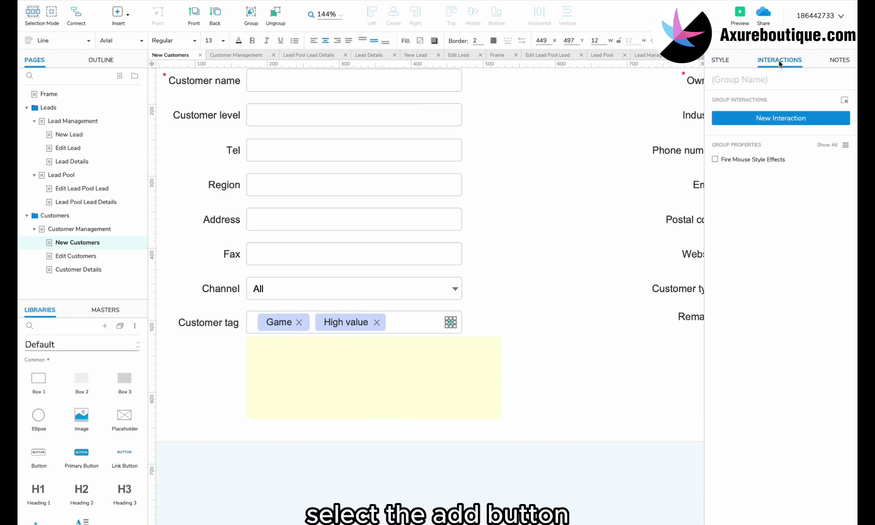
left_click(766, 119)
left_click(748, 148)
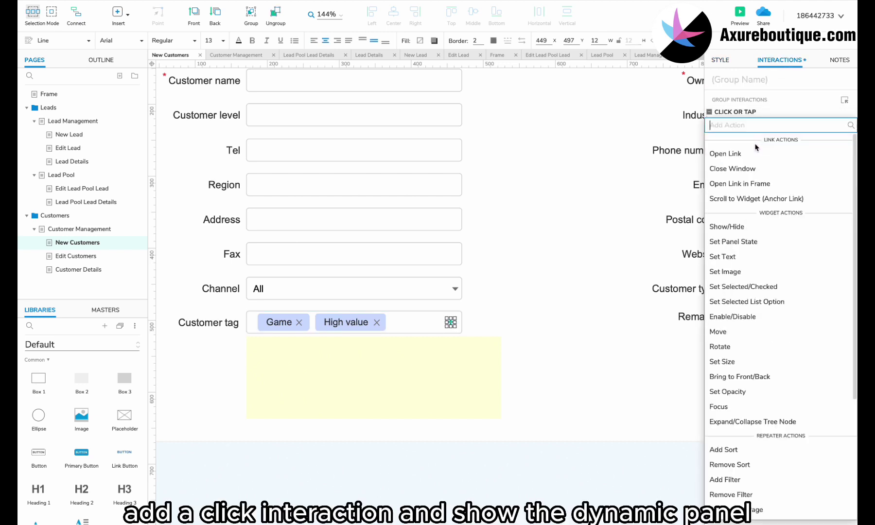
left_click(735, 227)
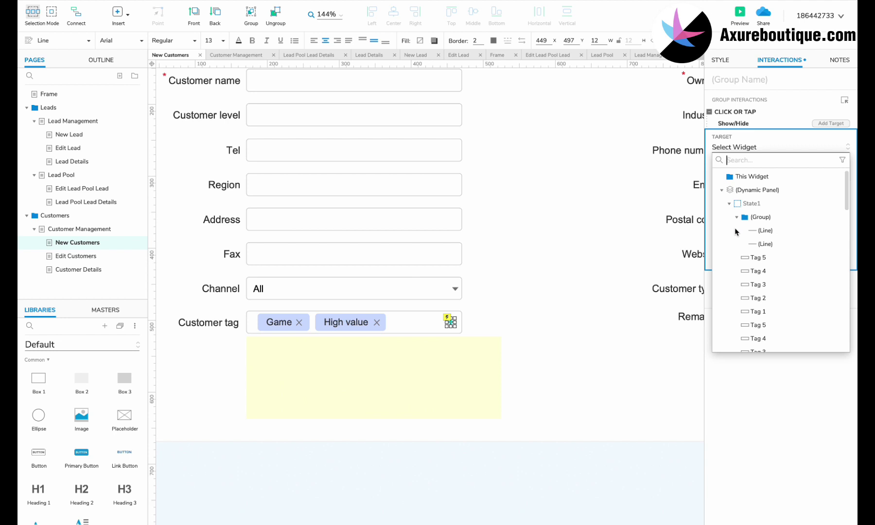
left_click(751, 190)
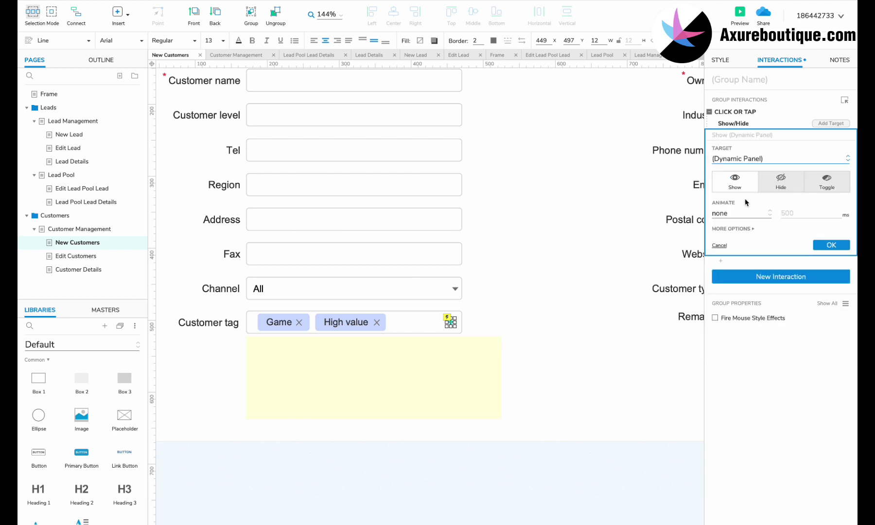
left_click(731, 229)
left_click(715, 245)
left_click(831, 278)
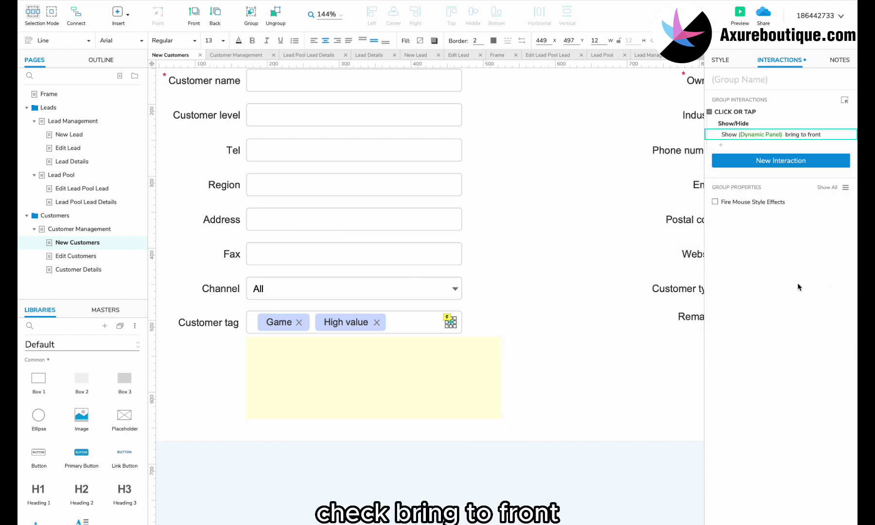
Step: Inside the dynamic panel, give the close icon a Click or Tap interaction that hides the dynamic panel
double_click(452, 363)
left_click(487, 349)
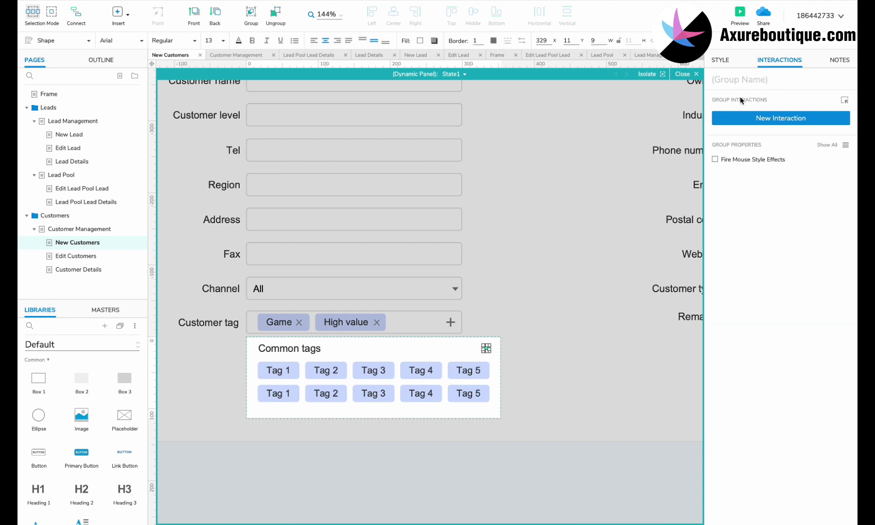
left_click(737, 118)
left_click(741, 147)
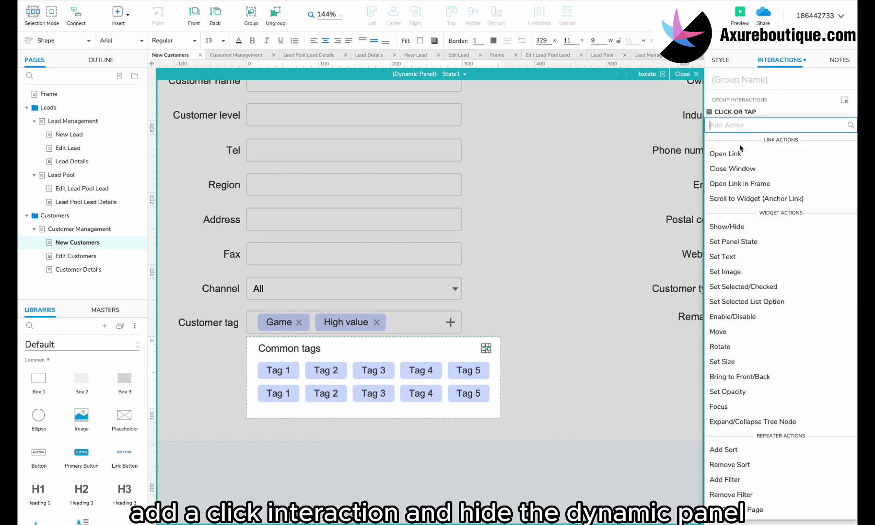
left_click(733, 228)
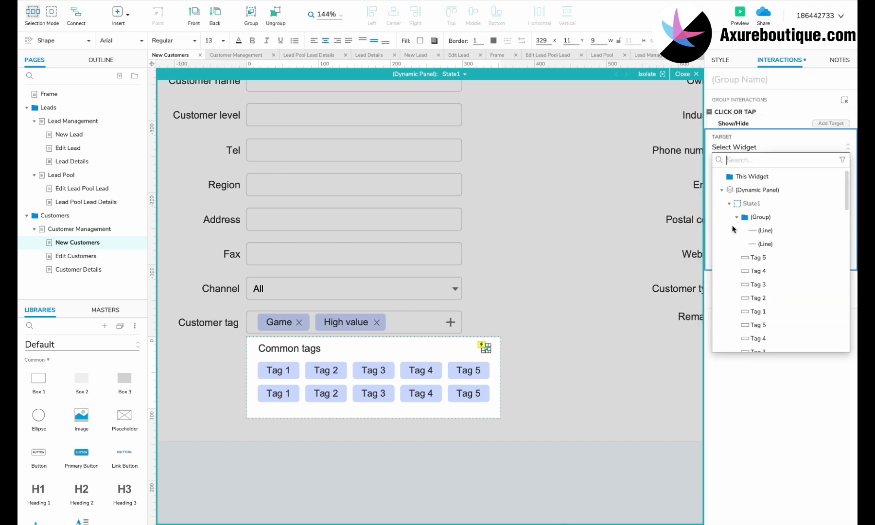
left_click(746, 190)
left_click(778, 190)
left_click(831, 245)
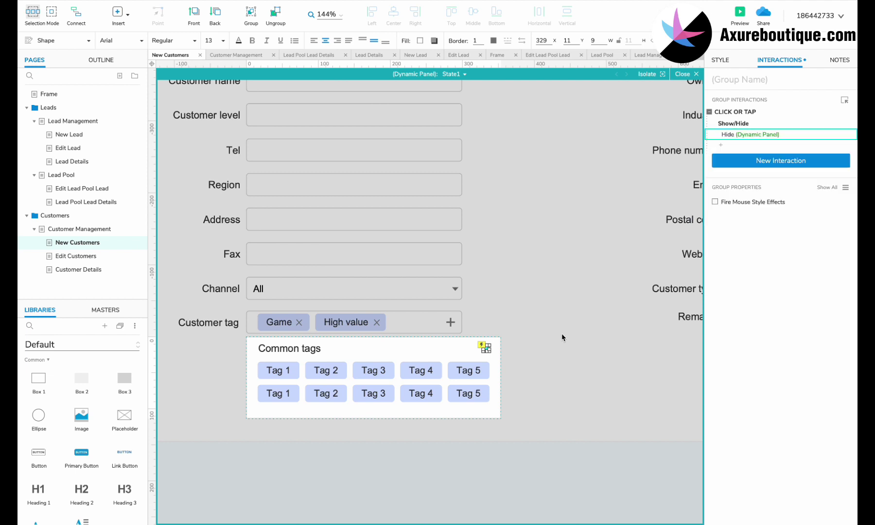
key("Escape")
Step: Check the Submit button's interactions and copy the entire New Customers form with its background, tag panel and buttons
scroll(459, 362, "down", 4)
scroll(459, 363, "right", 2)
left_click(678, 409)
scroll(627, 428, "down", 2)
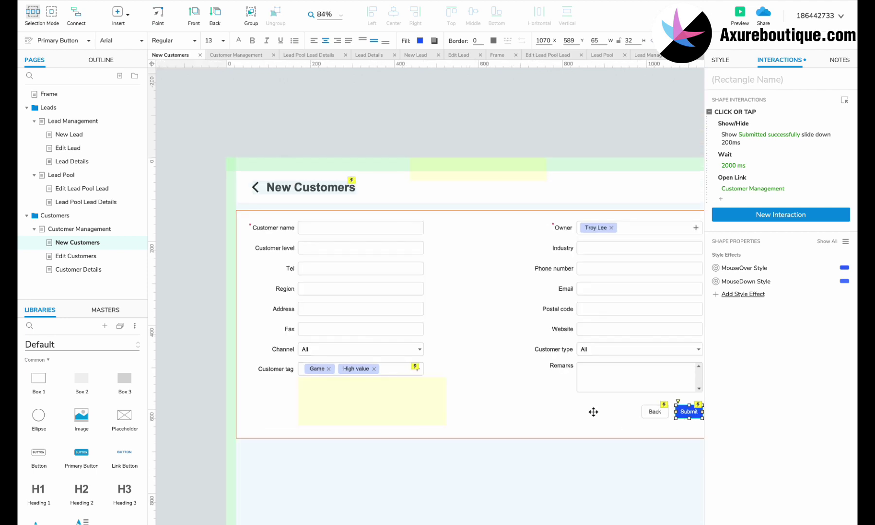
left_click(421, 298)
scroll(421, 298, "right", 2)
scroll(421, 298, "down", 1)
left_click_drag(689, 185, 194, 454)
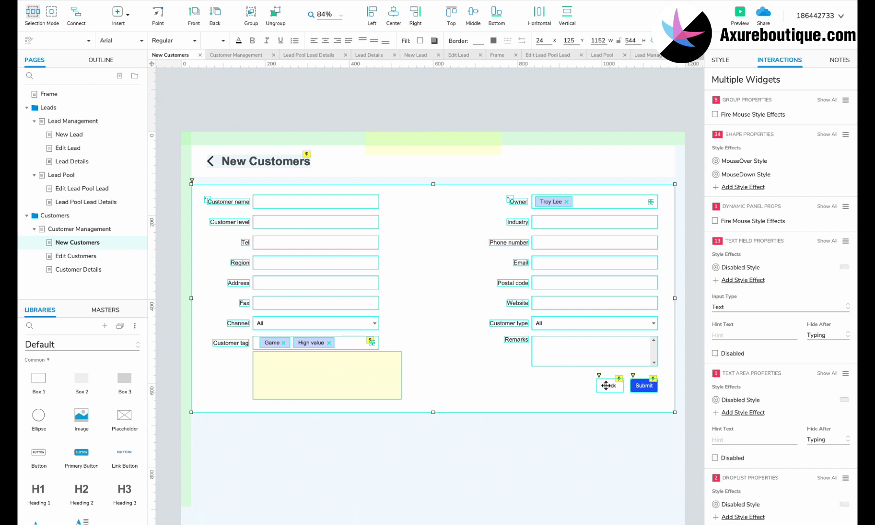
Step: Open the Edit Customers page and move its Back and Submit buttons off the form, beside the page
left_click(101, 256)
scroll(238, 305, "right", 2)
scroll(238, 305, "down", 3)
left_click(482, 348)
left_click(506, 347, "shift")
left_click_drag(488, 347, 634, 328)
left_click(634, 328)
Step: Replace the old form on the Edit Customers page with the copied New Customers form
scroll(611, 397, "left", 2)
left_click_drag(614, 399, 177, 170)
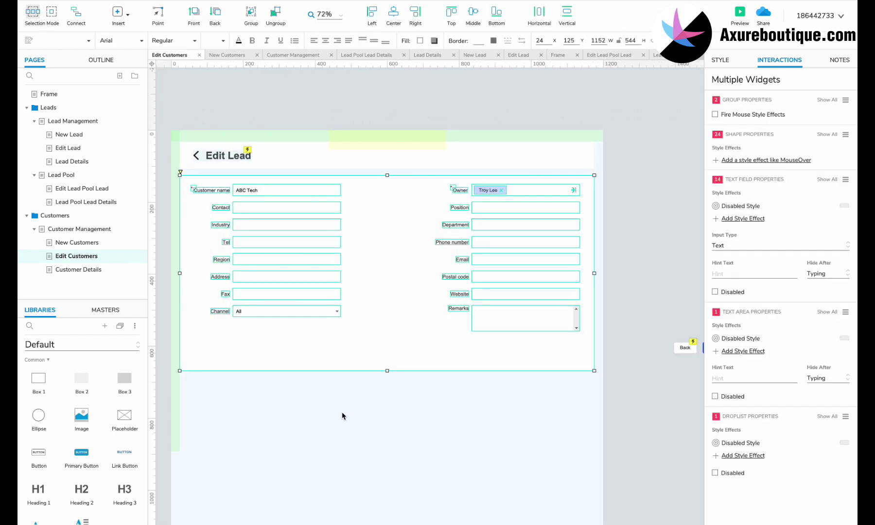
key("Delete")
key("ctrl+v")
scroll(330, 413, "right", 2)
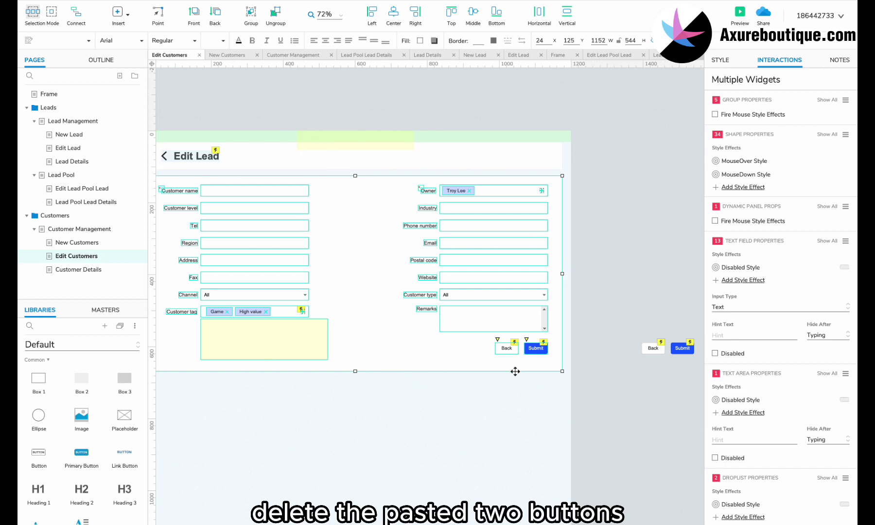
Step: Delete the pasted Back and Submit buttons, and put the page's original two buttons in their place in front of the form
left_click(506, 346)
left_click(526, 351)
left_click(506, 348, "shift")
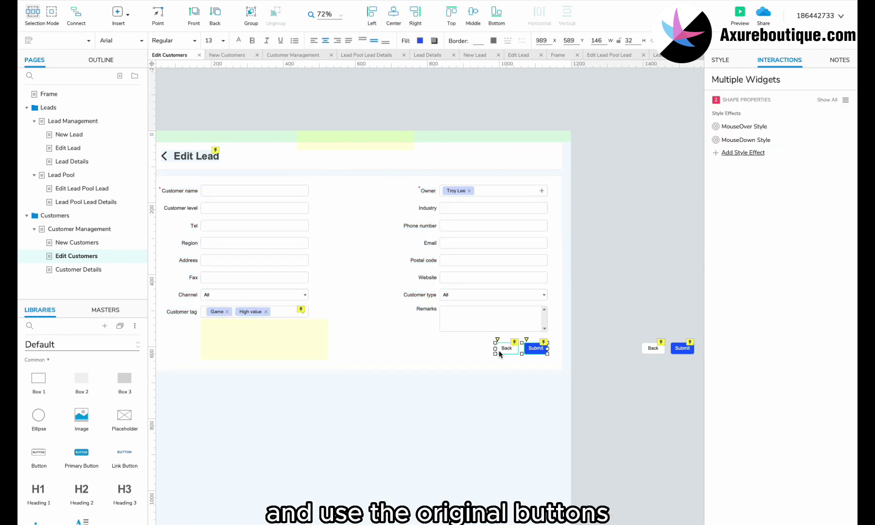
key("Delete")
left_click(653, 348)
left_click(681, 348, "shift")
left_click_drag(681, 348, 538, 345)
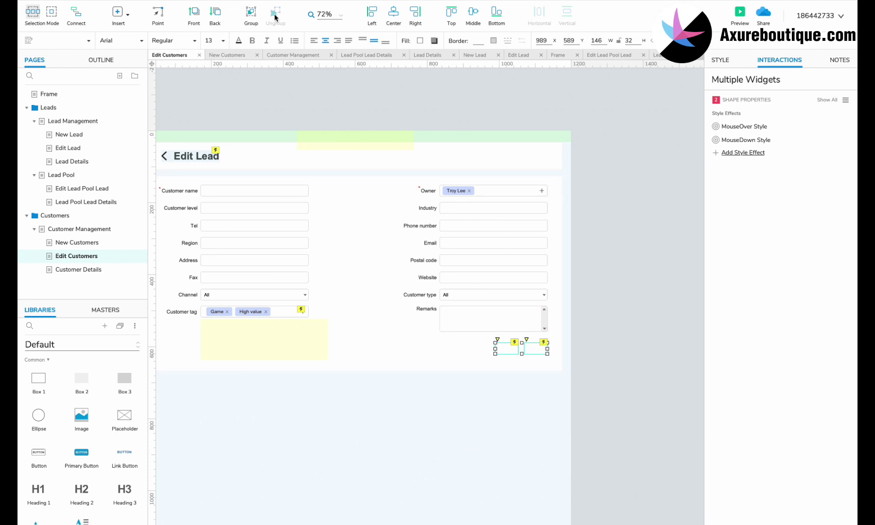
left_click(337, 431)
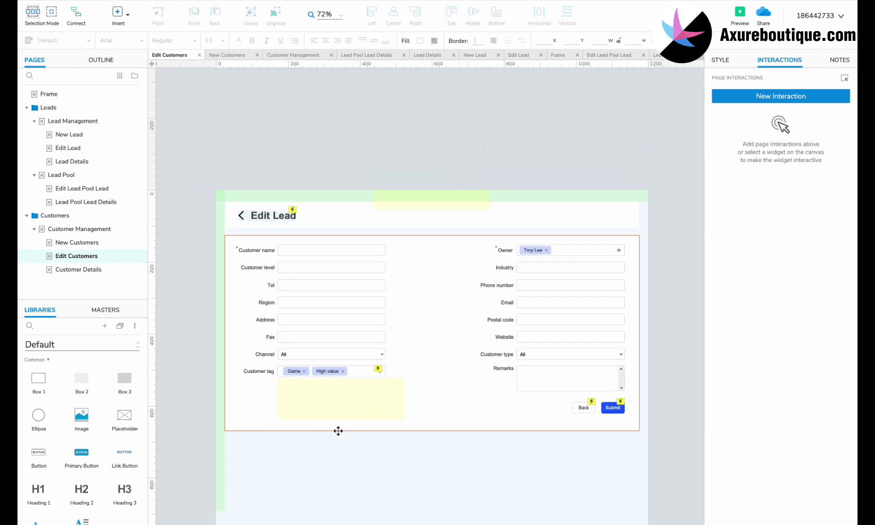
Step: Fill the Customer name field on the Edit Customers page with "ABC Tech"
double_click(289, 250)
scroll(289, 251, "up", 3)
type("ABC Tech")
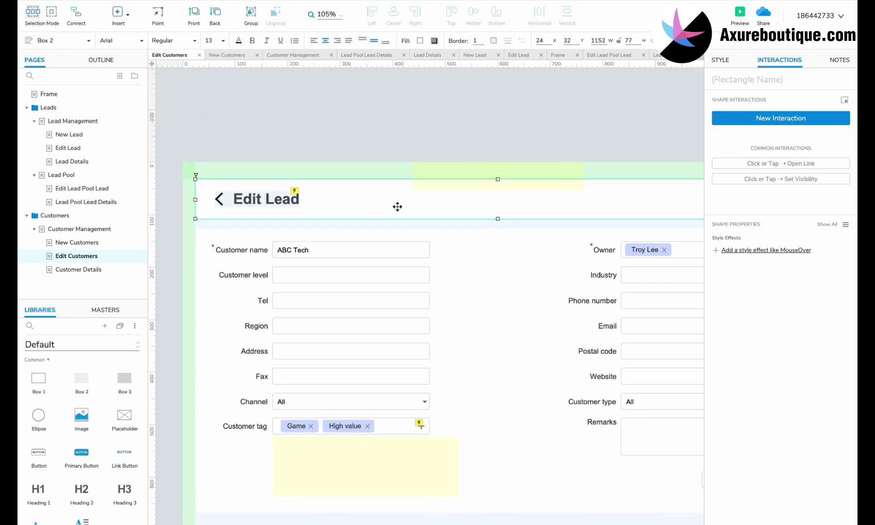
Step: Change the page heading inside its dynamic panel to "Edit Customer"
left_click(396, 205)
scroll(398, 207, "down", 2)
double_click(224, 171)
left_click(229, 147)
double_click(228, 148)
left_click_drag(218, 148, 266, 154)
left_click(310, 188)
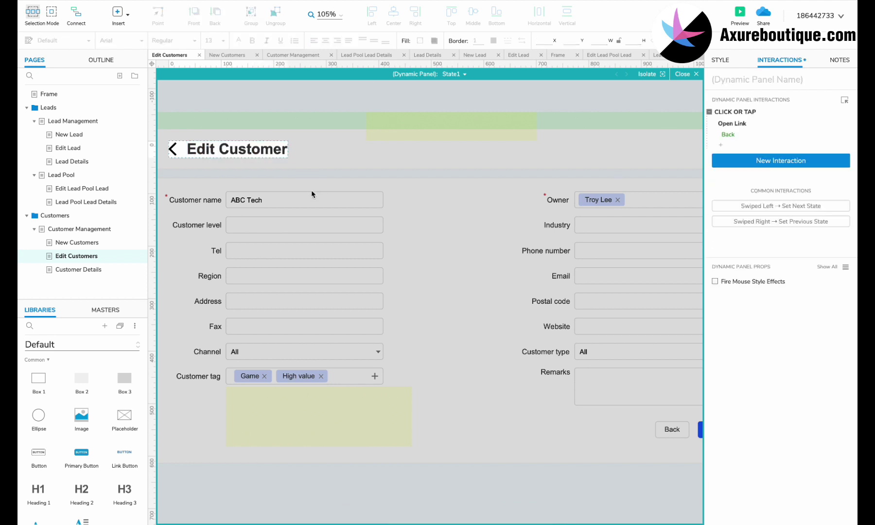
Step: Open the Customer Details page and change the Lead status text in the header to "Customer level: basic"
left_click(94, 270)
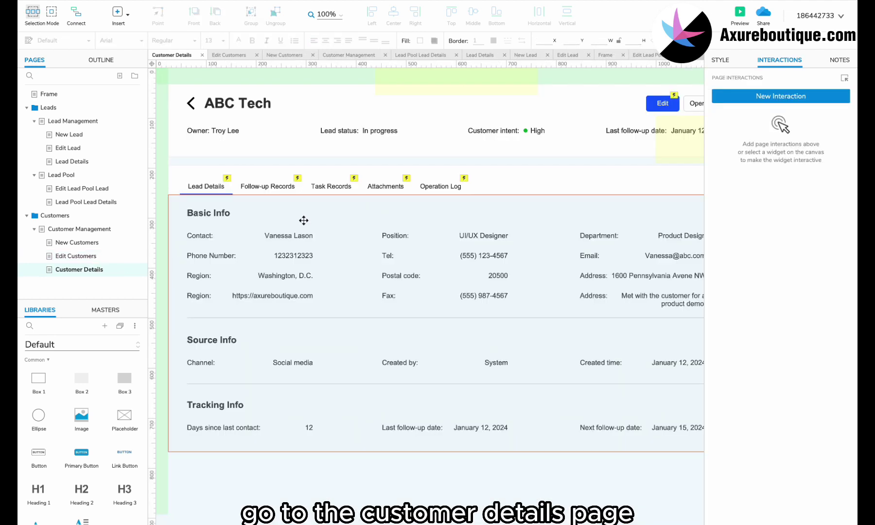
double_click(338, 131)
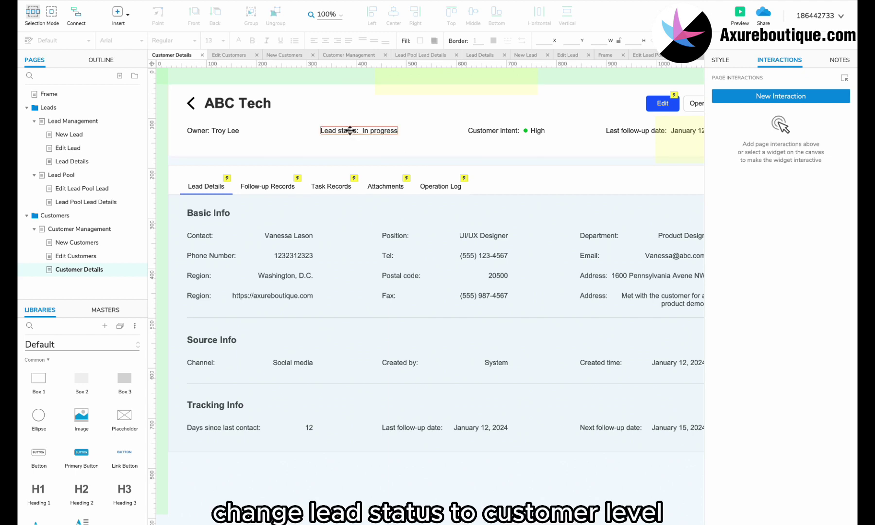
left_click(339, 131)
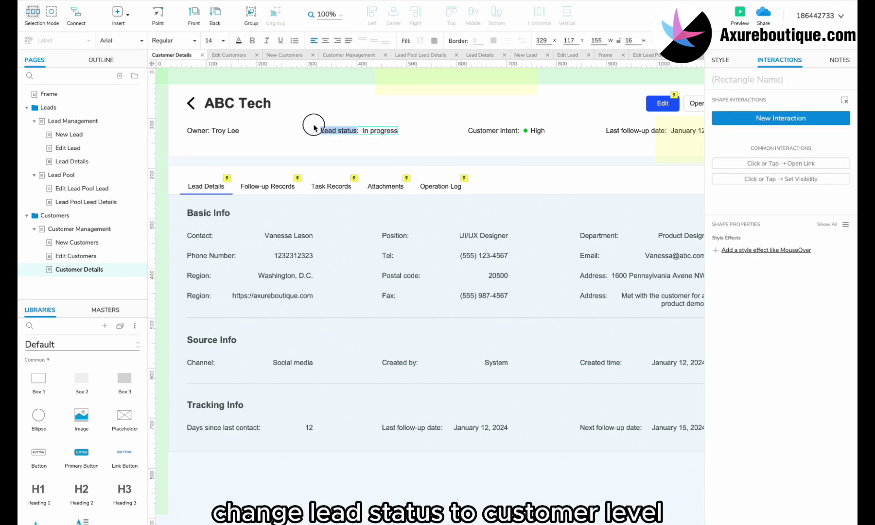
type("basic")
key("Escape")
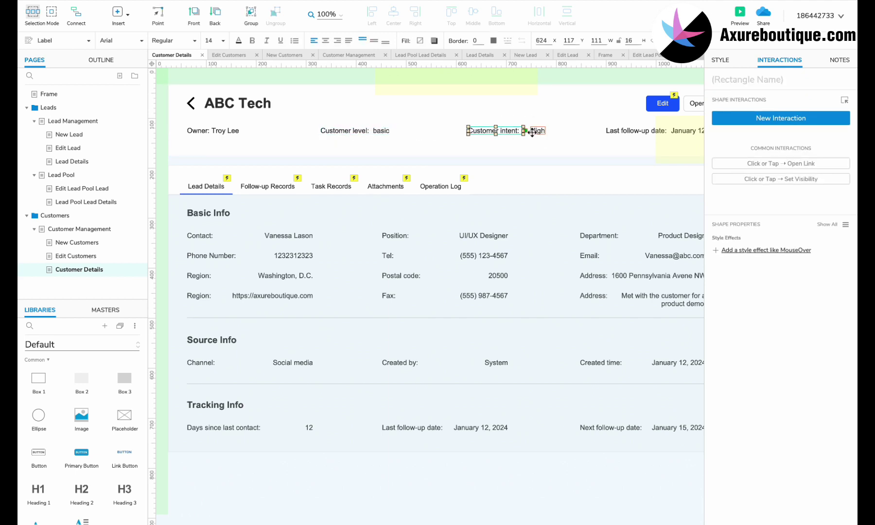
Step: Replace the Customer intent entry in the header with a copy of the Customer level text reading "Purchase count: 3"
left_click(535, 130, "shift")
key("Delete")
left_click(366, 131)
left_click_drag(344, 132, 488, 129)
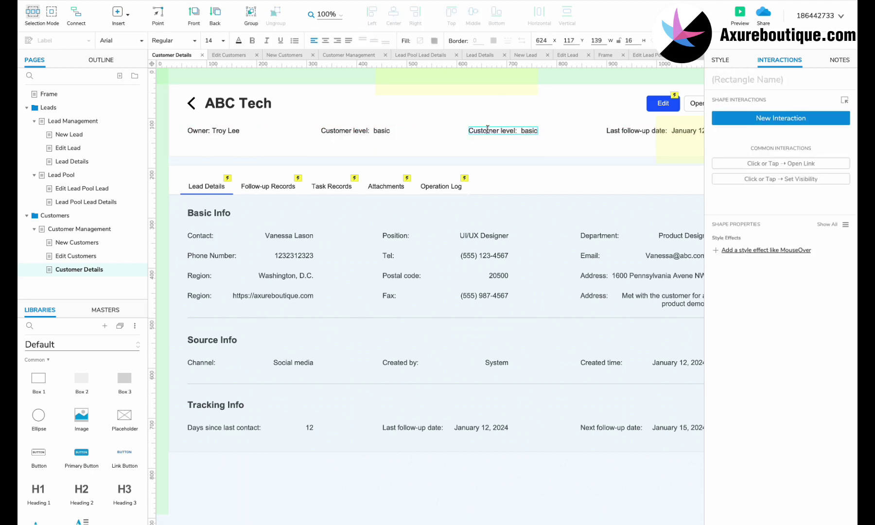
double_click(527, 131)
type("3")
left_click(543, 160)
Step: Rename the Lead Details tab "Customer Details" and shift it right to line up with the header content
scroll(544, 161, "right", 3)
scroll(543, 161, "right", 1)
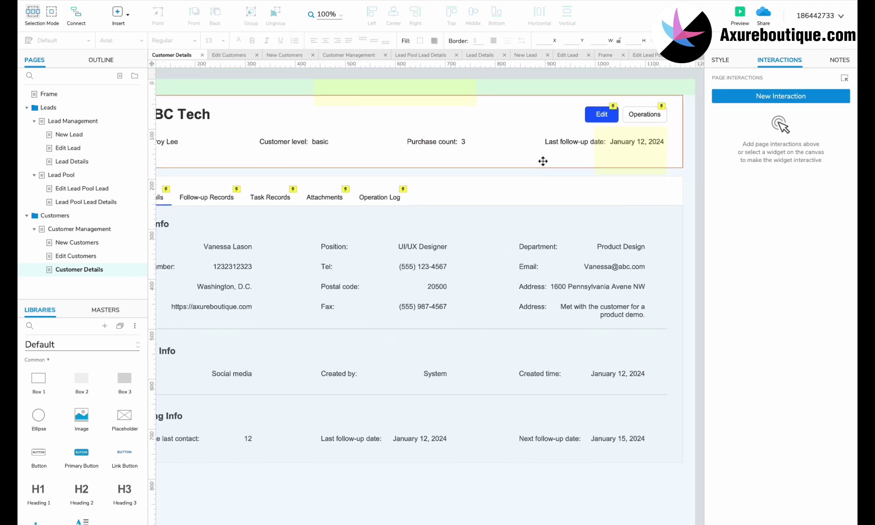
scroll(543, 161, "left", 3)
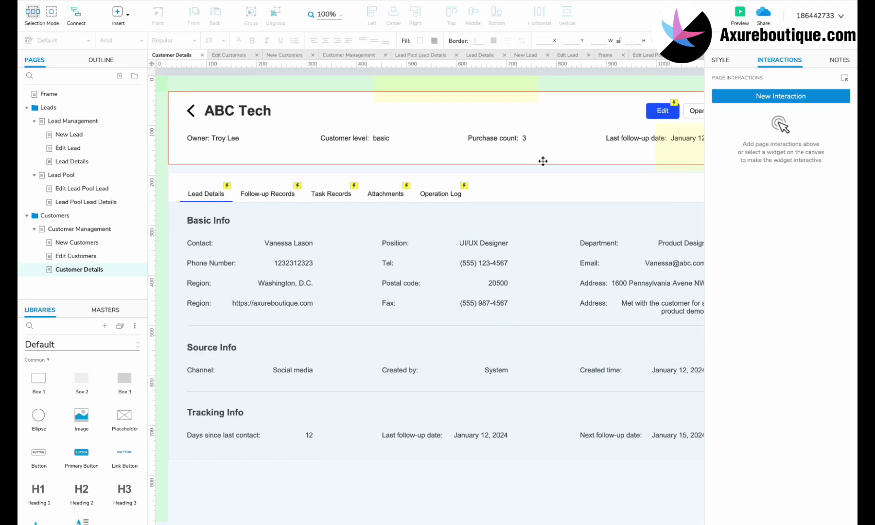
left_click(195, 193)
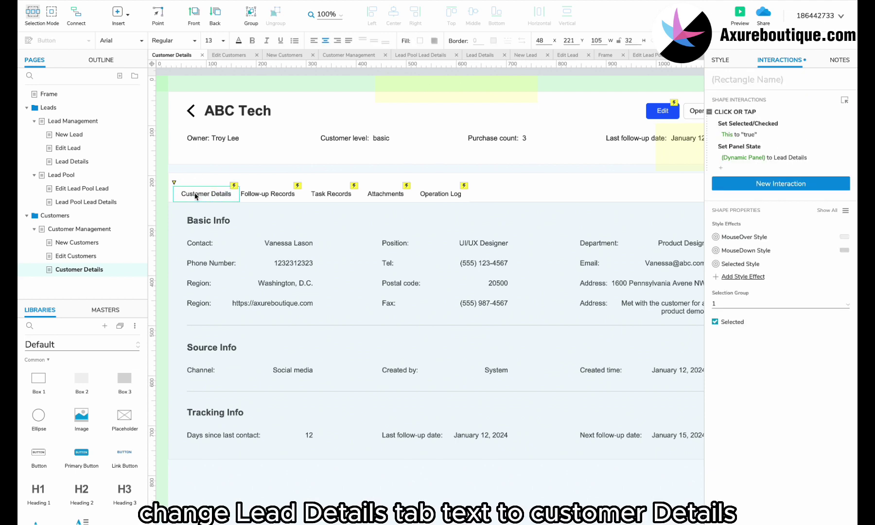
left_click(199, 210)
left_click(200, 194)
left_click_drag(191, 193, 207, 194)
Step: Rearrange the remaining tabs to make room and add a "Contacts" tab between Customer Details and Follow-up Records
left_click(256, 193)
left_click(323, 193, "ctrl")
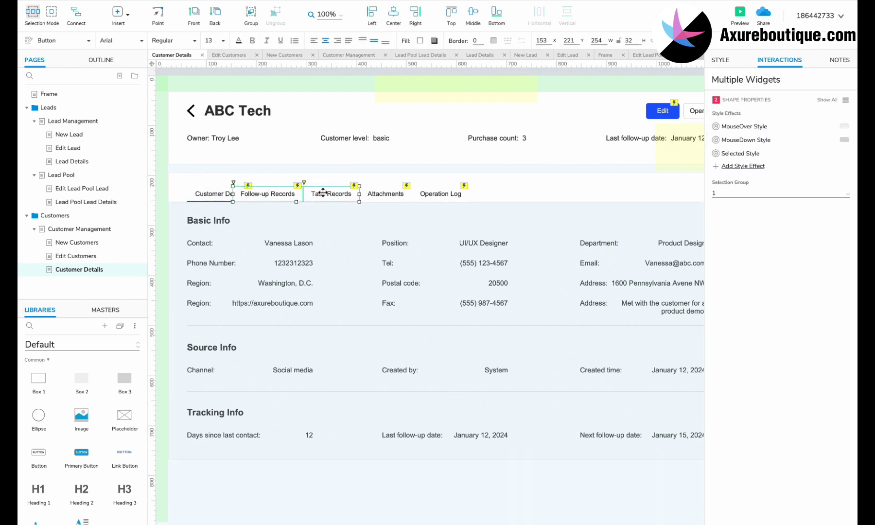
left_click_drag(342, 195, 271, 190)
left_click(741, 149)
key("Delete")
type("Contacts")
left_click(360, 191)
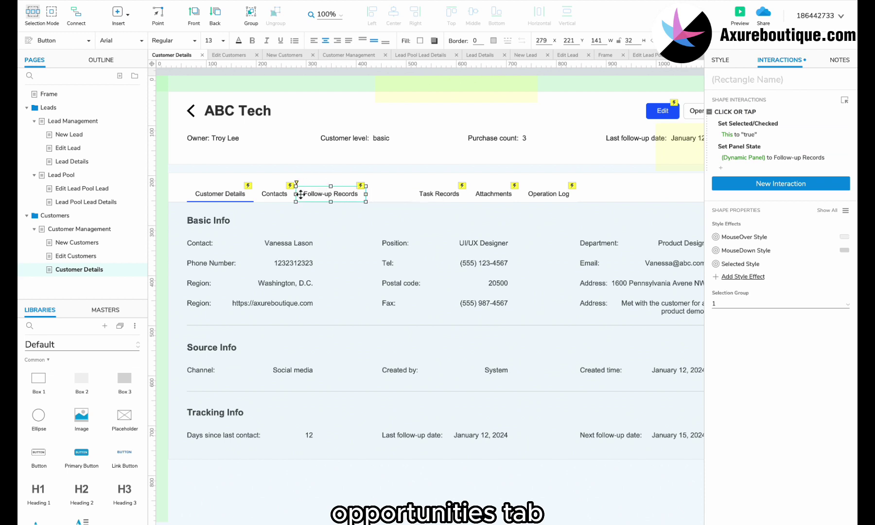
Step: Shift the last three tabs right and add an "Opportunites" tab after Follow-up Records, removing its panel-state action
left_click(433, 191)
scroll(438, 194, "right", 1)
left_click(484, 197, "shift")
left_click(556, 202, "ctrl")
left_click_drag(556, 202, 670, 202)
left_click(347, 197)
left_click_drag(335, 201, 435, 200)
type("Opportunites")
key("Escape")
scroll(374, 198, "right", 2)
left_click(739, 148)
key("Delete")
Step: Add "Contracts", "Orders" and "Payments" tabs between Opportunites and Task Records by duplicating the existing tab
key("ctrl+d")
double_click(402, 201)
type("Contracts")
left_click(335, 200)
left_click(506, 200)
left_click(393, 202)
double_click(439, 201)
left_click(508, 200)
left_click(564, 201, "shift")
left_click(626, 203, "shift")
left_click_drag(626, 203, 673, 204)
left_click(433, 202)
left_click_drag(433, 202, 468, 201)
Step: Align the Task Records, Attachments and Operation Log tabs directly after the Payments tab
scroll(463, 197, "right", 2)
left_click_drag(406, 200, 411, 198)
left_click(505, 201)
left_click(558, 202, "shift")
left_click(609, 201, "shift")
left_click_drag(610, 201, 583, 202)
scroll(487, 201, "left", 3)
scroll(474, 202, "left", 1)
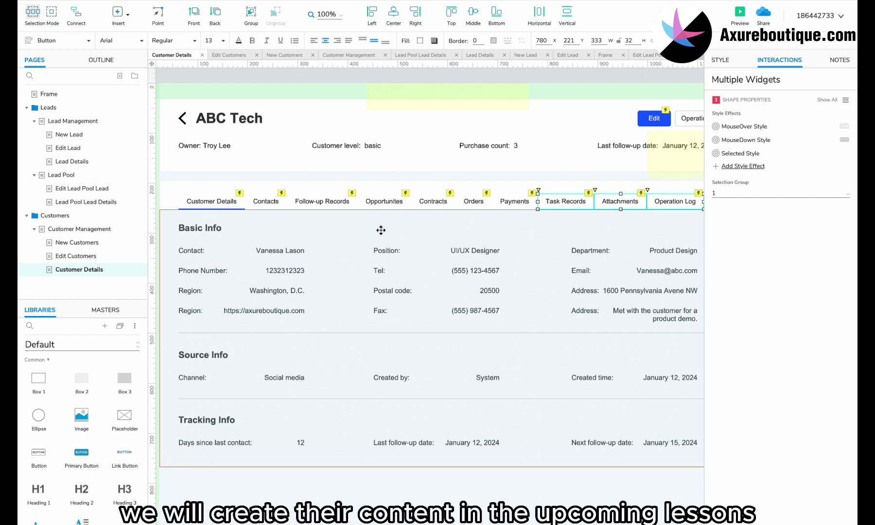
Step: Delete the Contact, Position and Department row with its values from Basic Info in the details panel
double_click(317, 272)
left_click(279, 250)
left_click(193, 250)
left_click(387, 249, "shift")
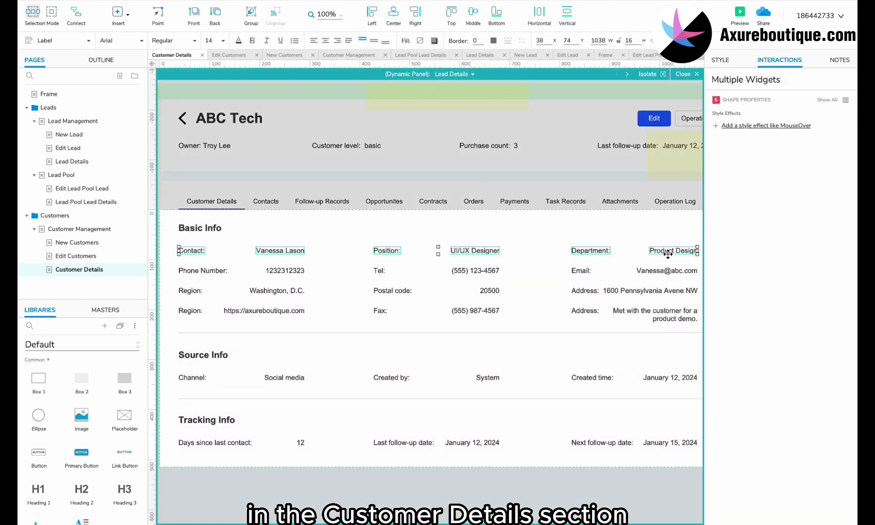
key("Delete")
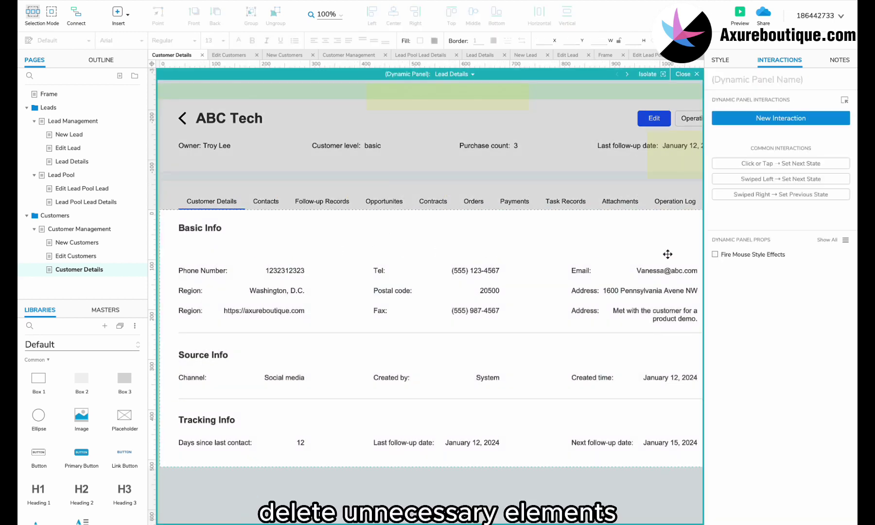
Step: Correct the duplicated Region label to "Website:" and the duplicated Address label to "Remarks:" in Basic Info
left_click(193, 312)
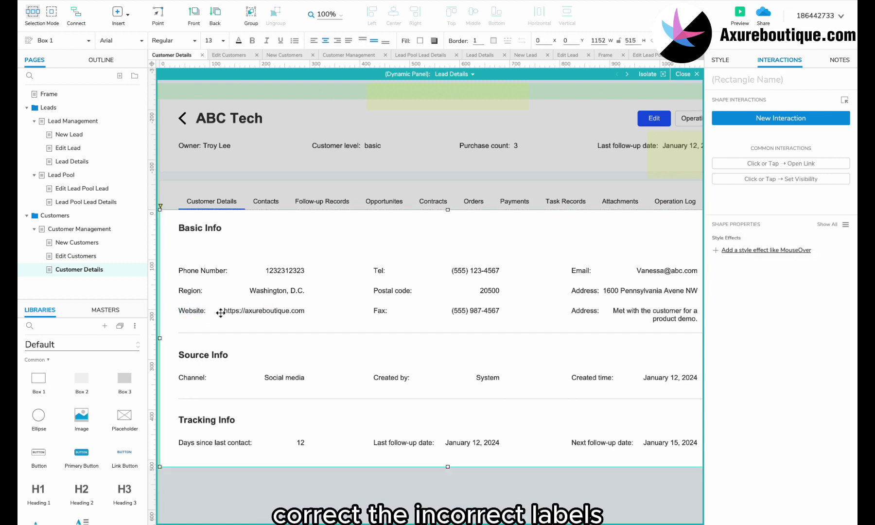
left_click(240, 312)
type("Remarks:")
left_click(581, 315)
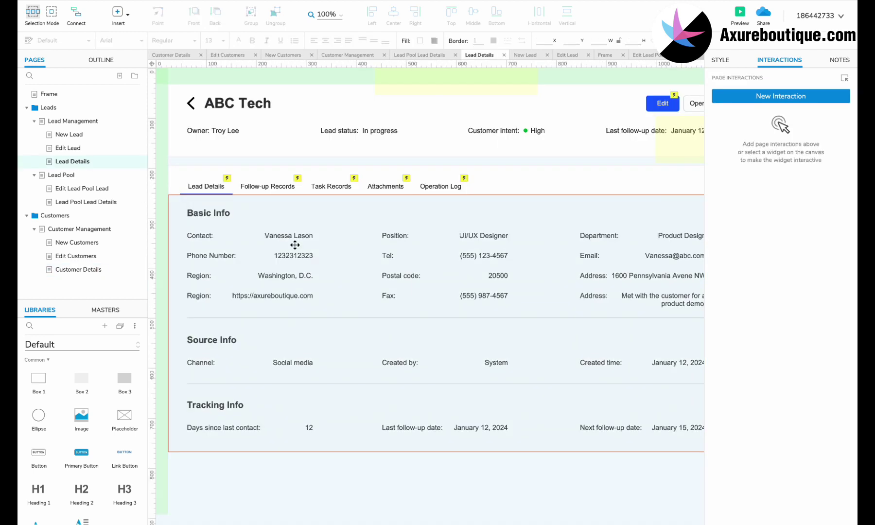
Step: On the Lead Details page, correct the second Region label to "Website:" and the second Address label to "Remarks:"
double_click(255, 296)
left_click(218, 297)
double_click(199, 295)
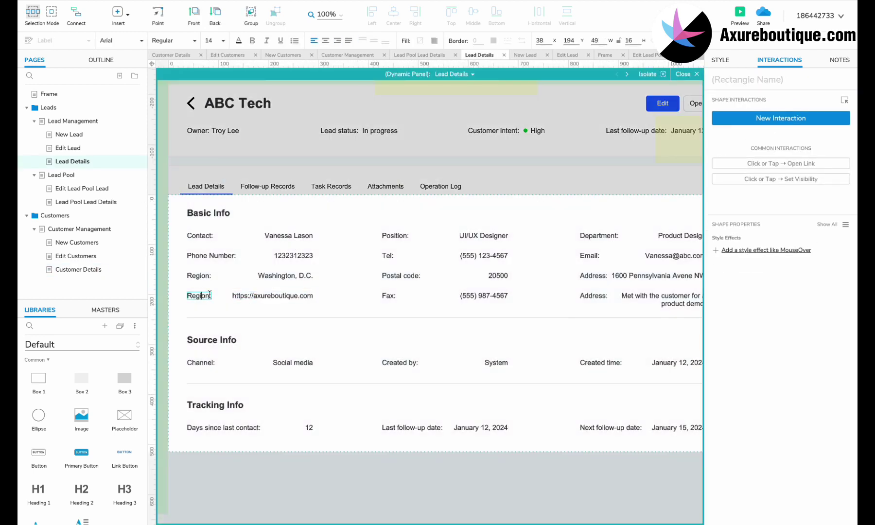
type("Website:")
left_click(522, 304)
scroll(522, 303, "right", 2)
double_click(518, 300)
type("Remarks:")
left_click(506, 314)
Step: Return to the Customer Details page and move the remaining Basic Info rows up to close the gap under the heading
left_click(105, 269)
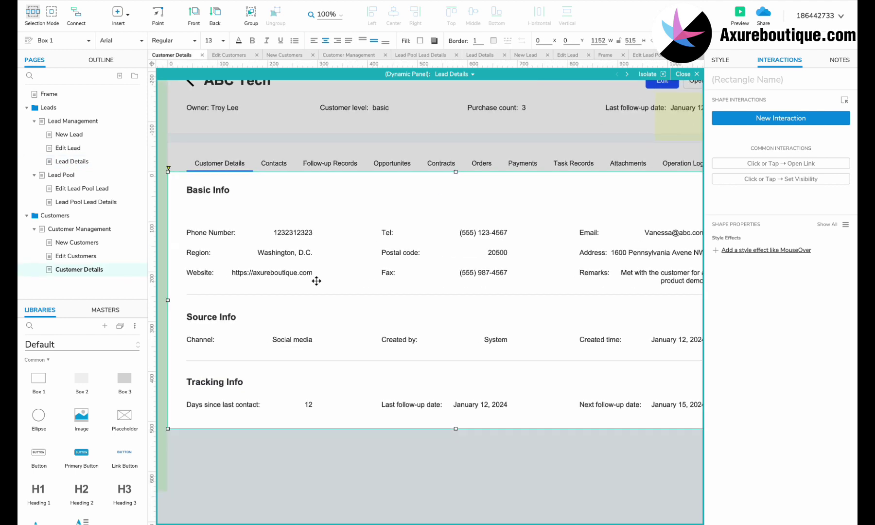
scroll(228, 214, "down", 1)
left_click_drag(160, 208, 671, 262)
left_click(456, 167, "shift")
left_click_drag(214, 213, 214, 194)
Step: Copy the Website row below itself and change it to "Customer type:" with the value "Retailer"
left_click(195, 233)
left_click(249, 234, "shift")
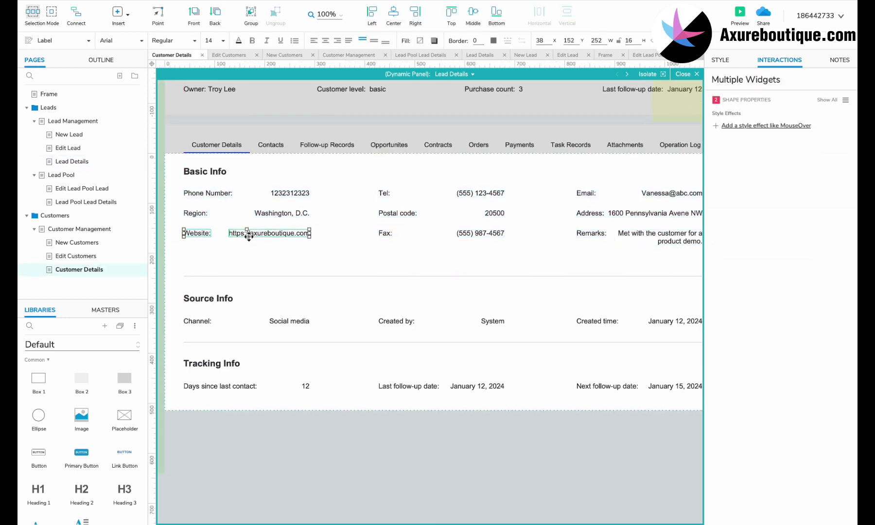
left_click_drag(241, 234, 244, 253)
left_click(202, 253)
type("Customer type")
left_click(233, 270)
double_click(278, 254)
type("Retailer")
Step: Copy the Customer type entry into the middle column and change it to "Customer tag:" with the value "Game, high value"
left_click(221, 252, "ctrl")
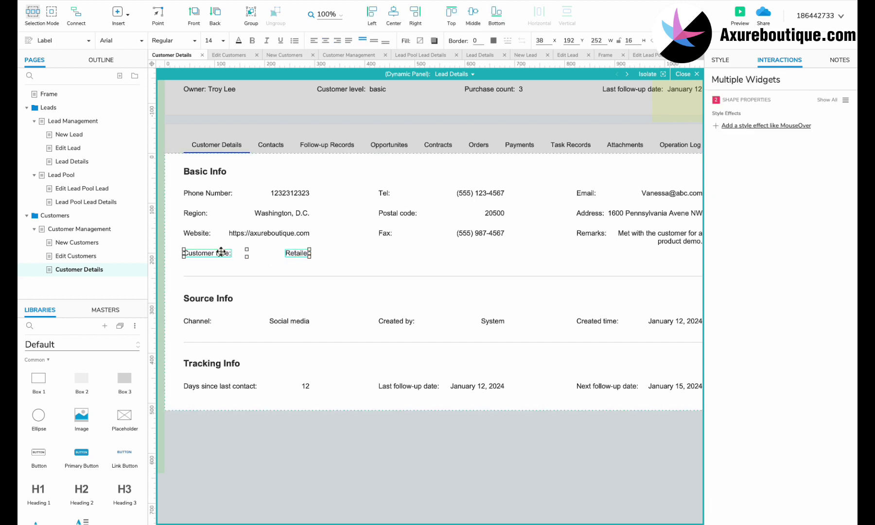
left_click_drag(218, 259, 402, 256)
left_click(411, 257)
double_click(416, 257)
type("Customer tag:")
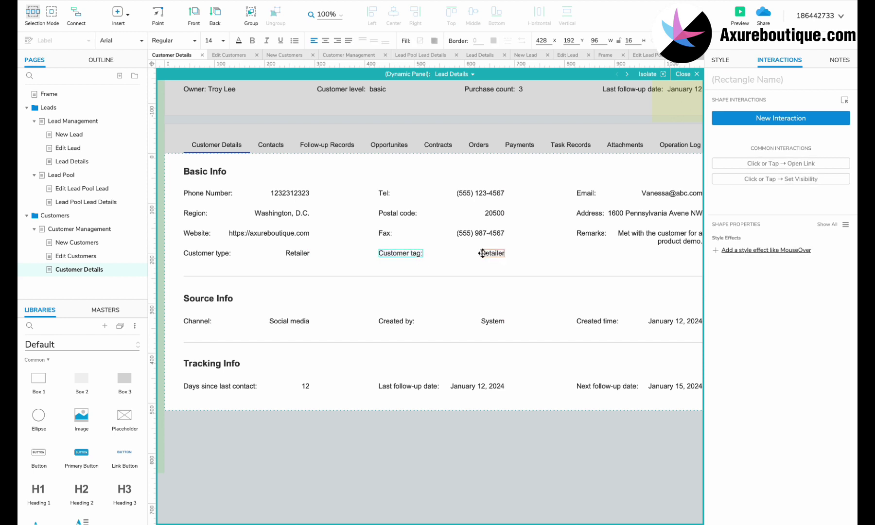
double_click(492, 253)
type("Game, high value")
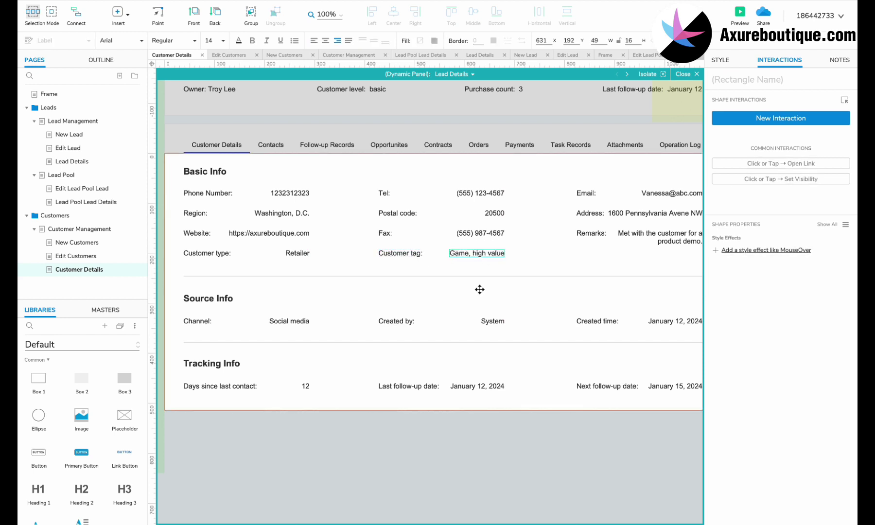
Step: Rename the Created time label in Source Info to "Created date:"
scroll(480, 289, "right", 2)
double_click(566, 321)
type("date")
left_click(563, 330)
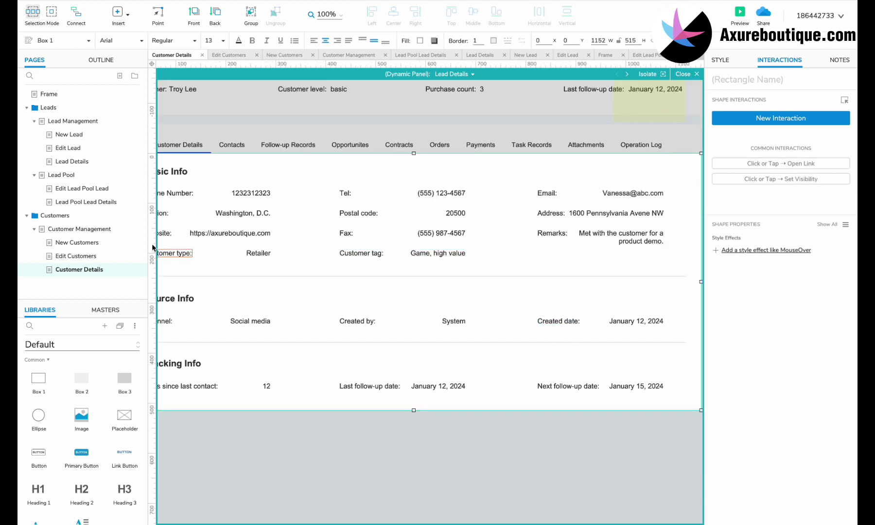
Step: Carry the "Created date:" label over to the lead details pages and return to Customer Details
left_click(107, 162)
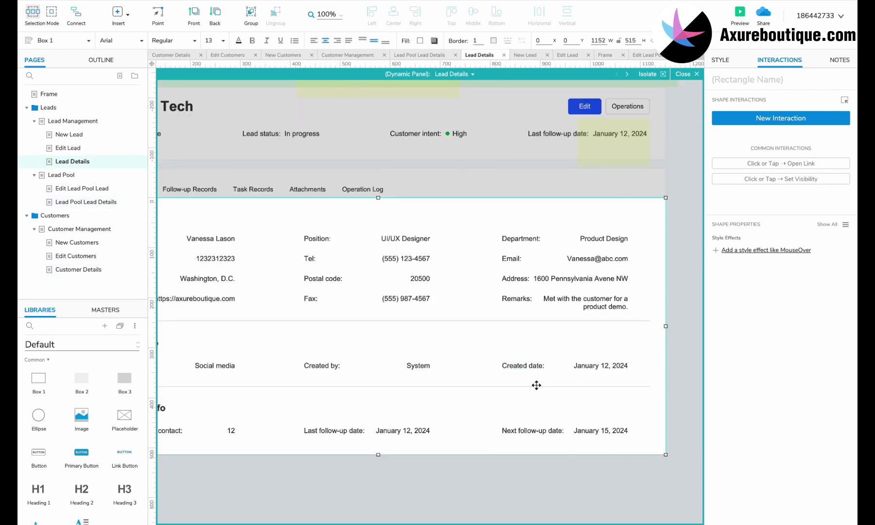
left_click(102, 204)
left_click(78, 269)
scroll(341, 340, "left", 2)
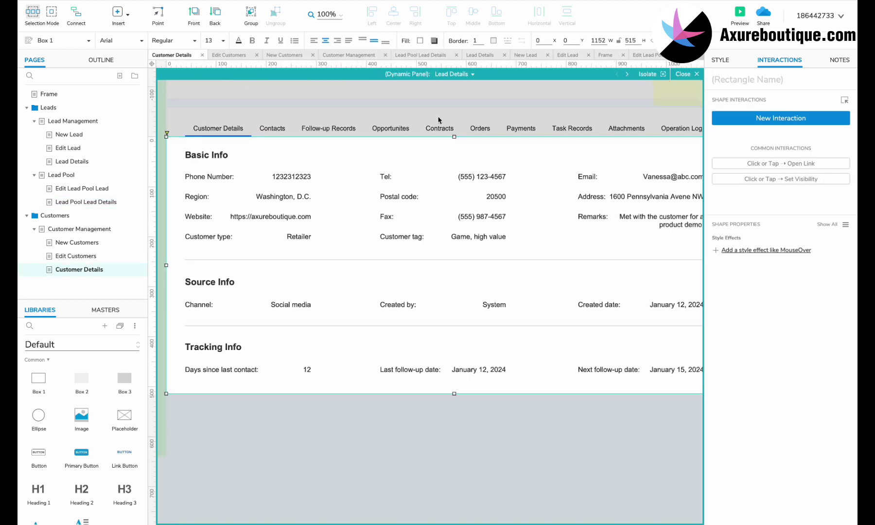
Step: Delete the Convert to Customer option from the Operation panel and move the two remaining options up
left_click(455, 75)
double_click(356, 140)
double_click(373, 115)
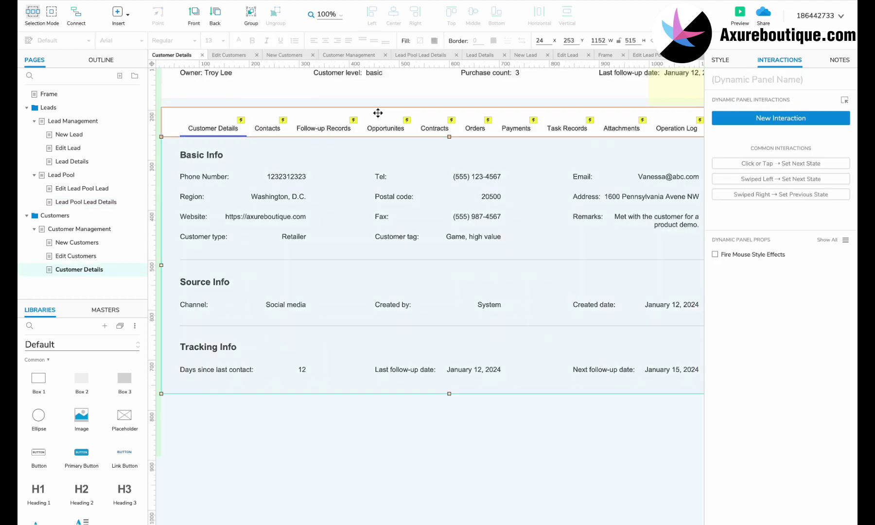
scroll(373, 115, "right", 2)
scroll(372, 115, "up", 1)
double_click(635, 116)
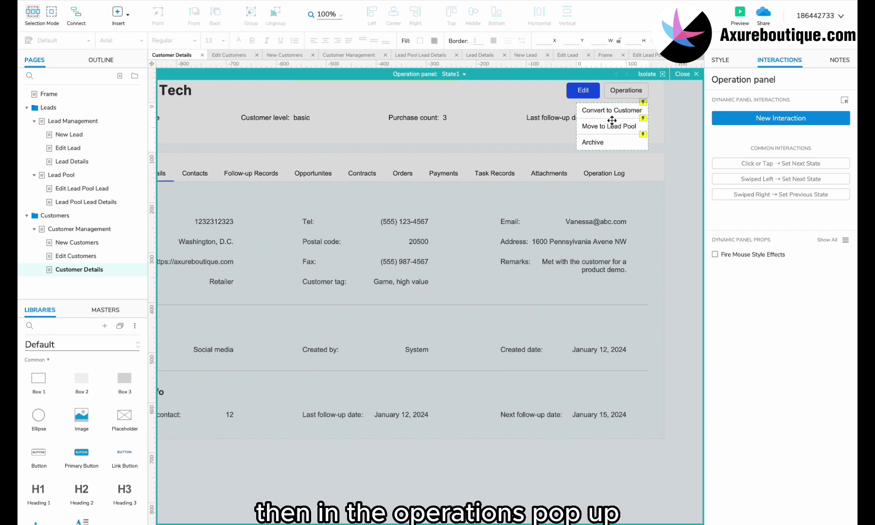
left_click(609, 112)
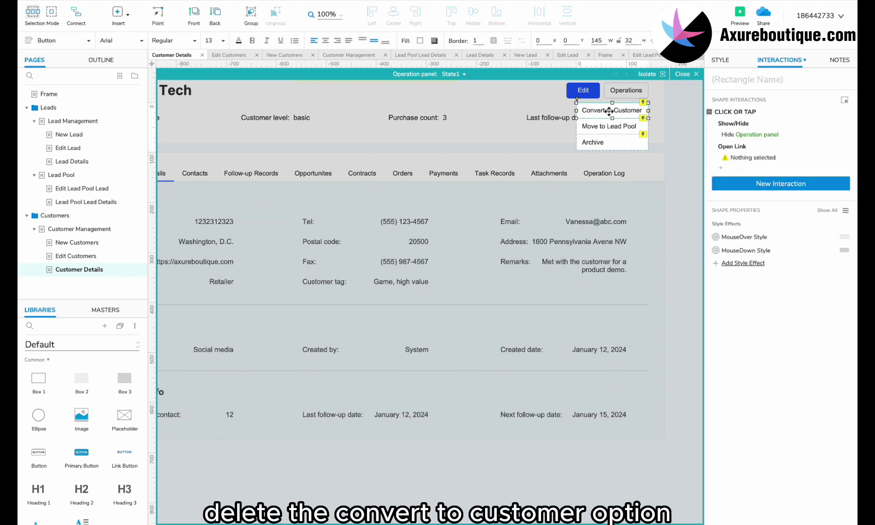
key("Delete")
left_click(603, 126)
left_click(603, 142, "shift")
left_click_drag(603, 126, 603, 112)
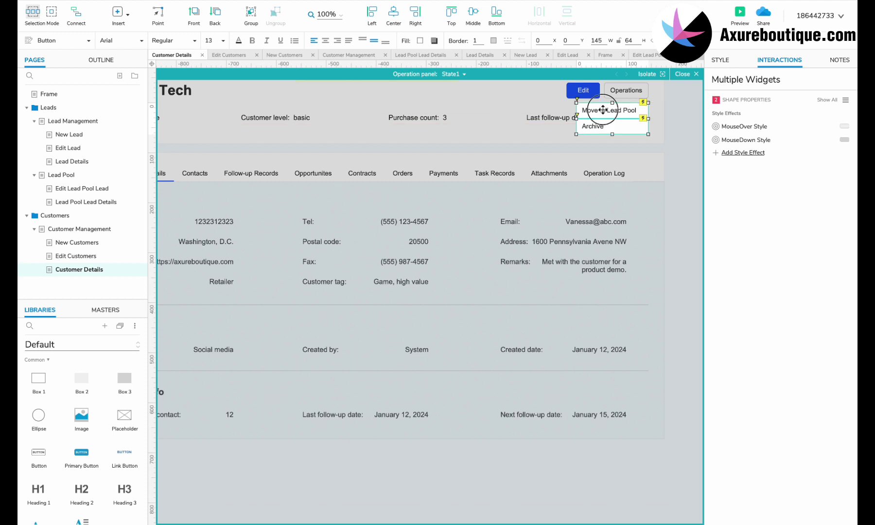
left_click(603, 111)
key("Escape")
Step: Rename the Move to Lead Pool option in the Operation panel to "Move to Customer Pool"
left_click(616, 109)
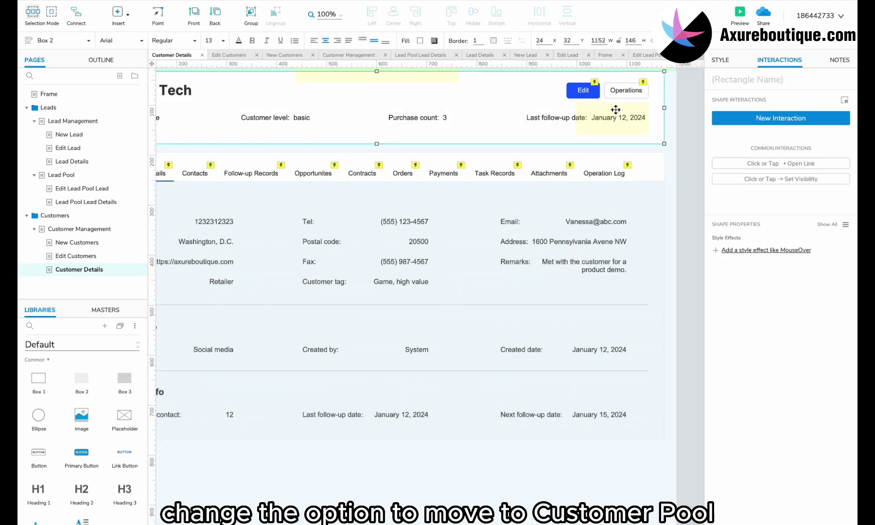
left_click(614, 110)
double_click(608, 113)
left_click(610, 112)
double_click(613, 110)
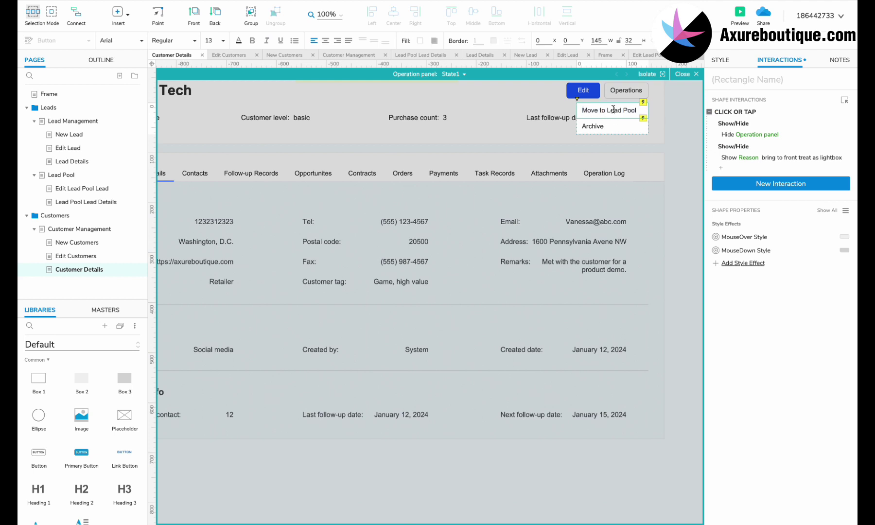
type("Customer")
Step: Widen both Operation panel options to 161 so the longer text fits on one line
key("ctrl+a")
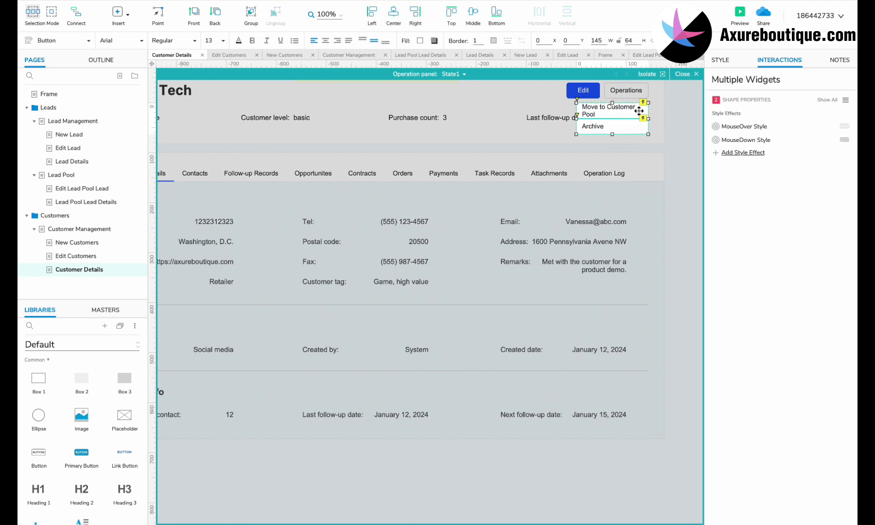
left_click_drag(577, 118, 560, 116)
left_click_drag(592, 114, 609, 114)
left_click(720, 59)
left_click(833, 136)
left_click(610, 127)
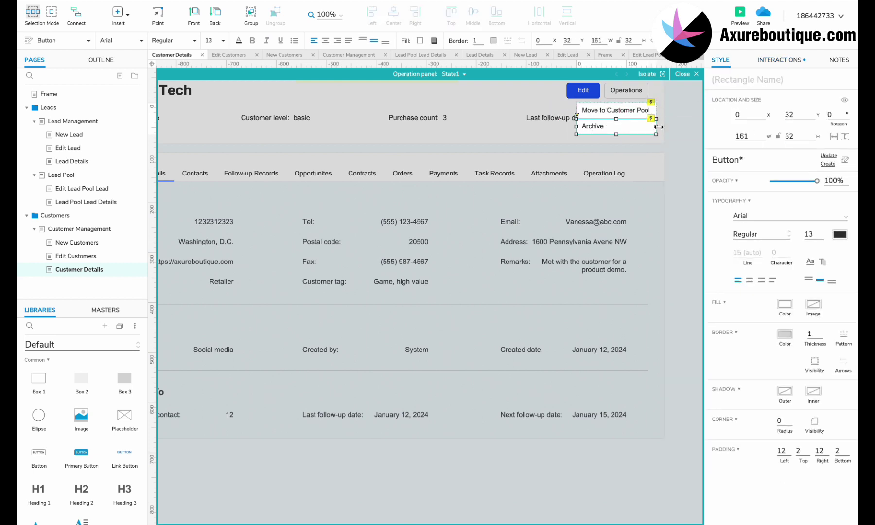
Step: Change the title in the Reason panel to "Move to customer pool", keeping the existing reason options
left_click(646, 110)
left_click(781, 60)
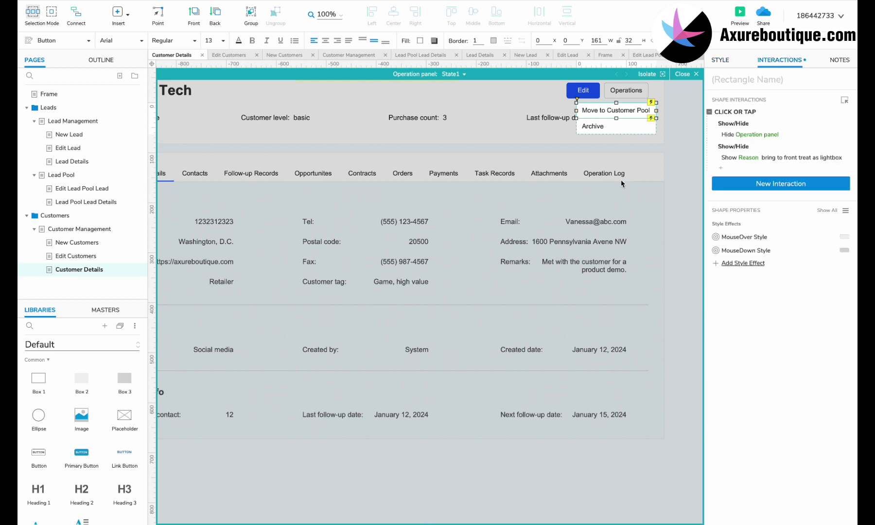
scroll(666, 179, "right", 1)
double_click(655, 182)
scroll(651, 187, "right", 4)
left_click(606, 222)
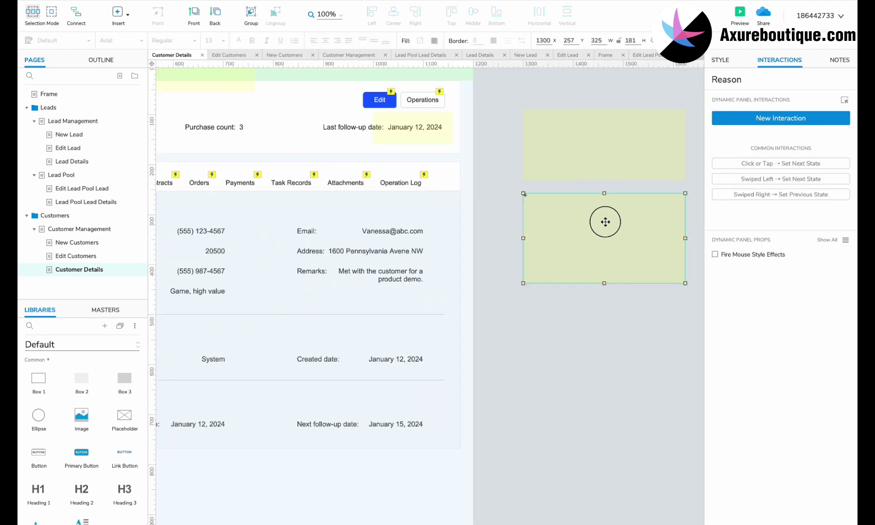
double_click(606, 222)
left_click(582, 211)
double_click(582, 210)
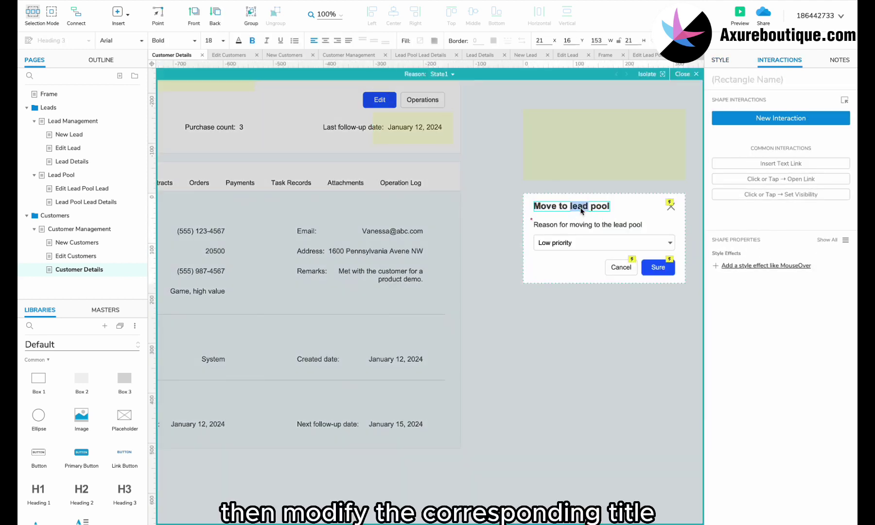
type("customer")
double_click(563, 241)
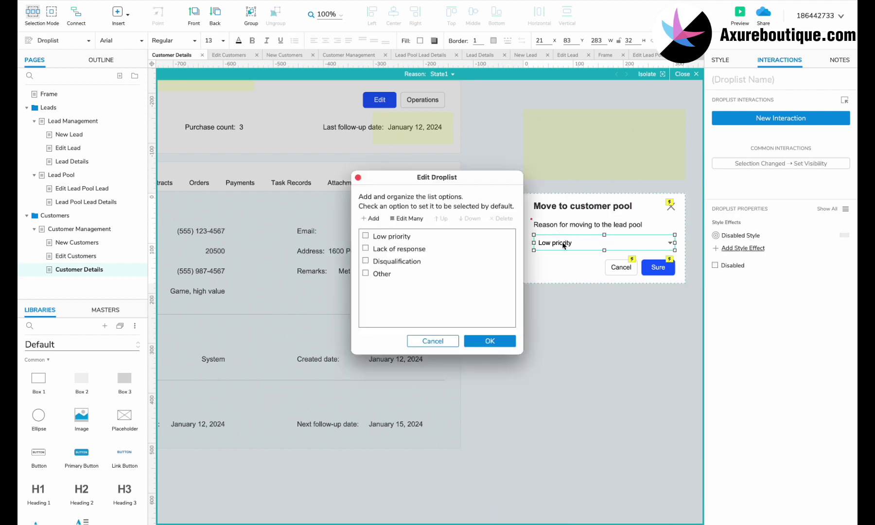
left_click(443, 341)
left_click(484, 328)
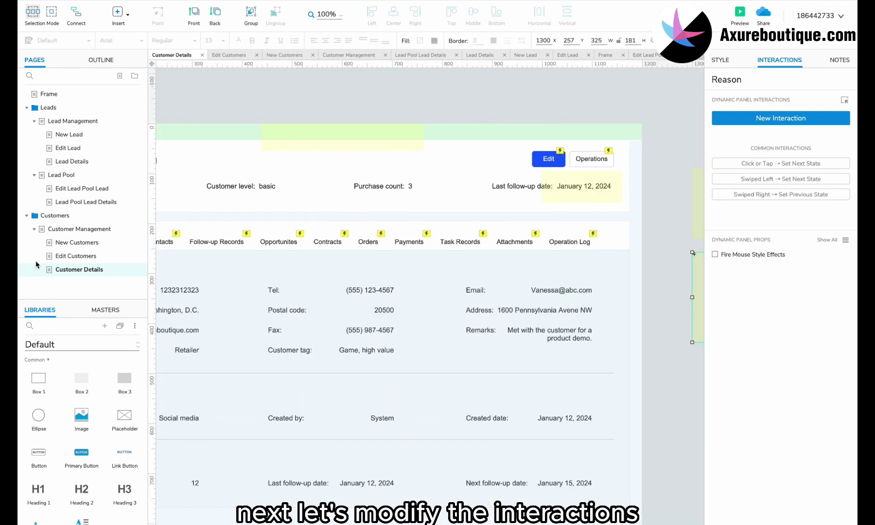
Step: On the Customer Management page, set the first customer name's Open Link target to Customer Details
left_click(71, 228)
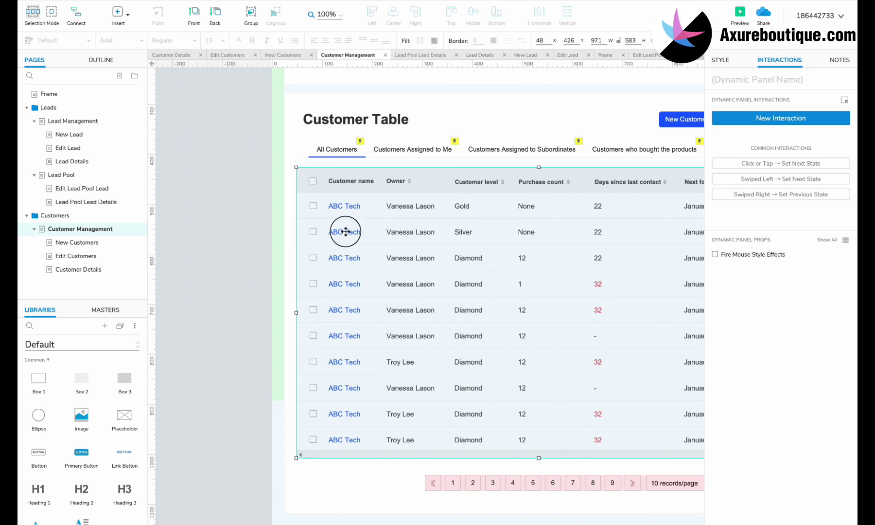
double_click(346, 232)
left_click(345, 206)
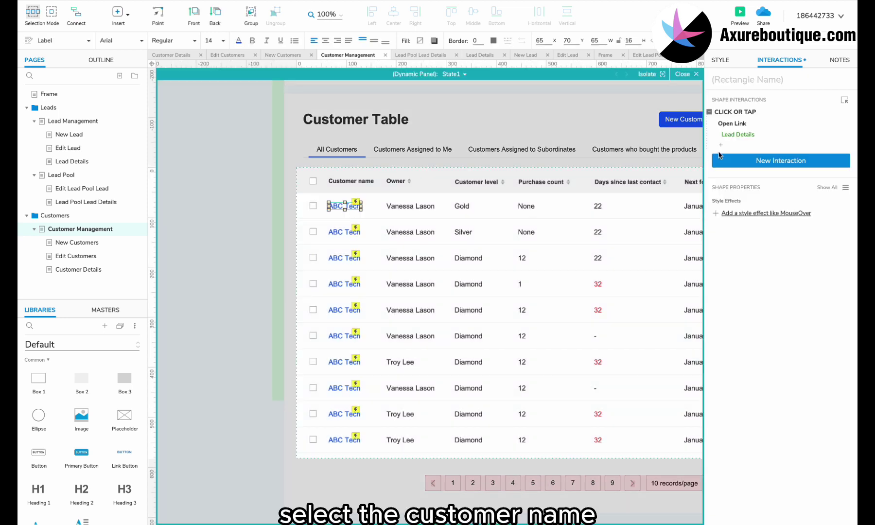
left_click(740, 134)
left_click(747, 158)
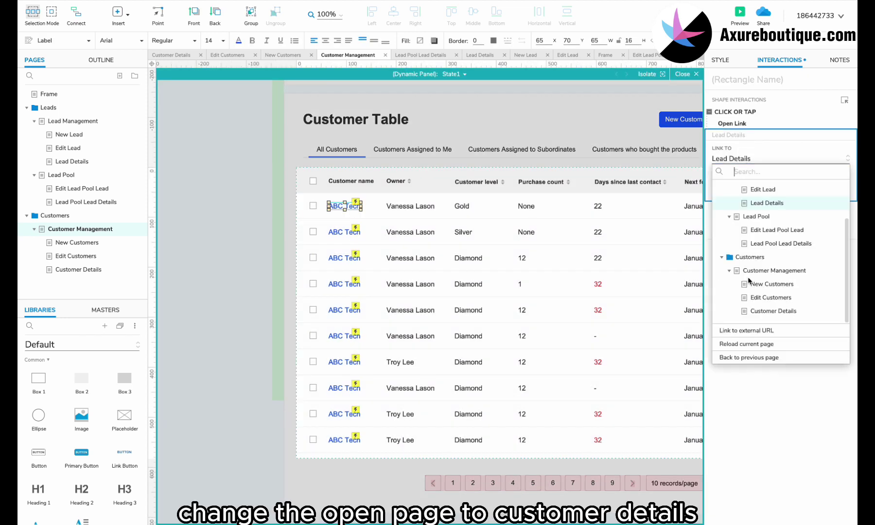
left_click(773, 311)
left_click(833, 191)
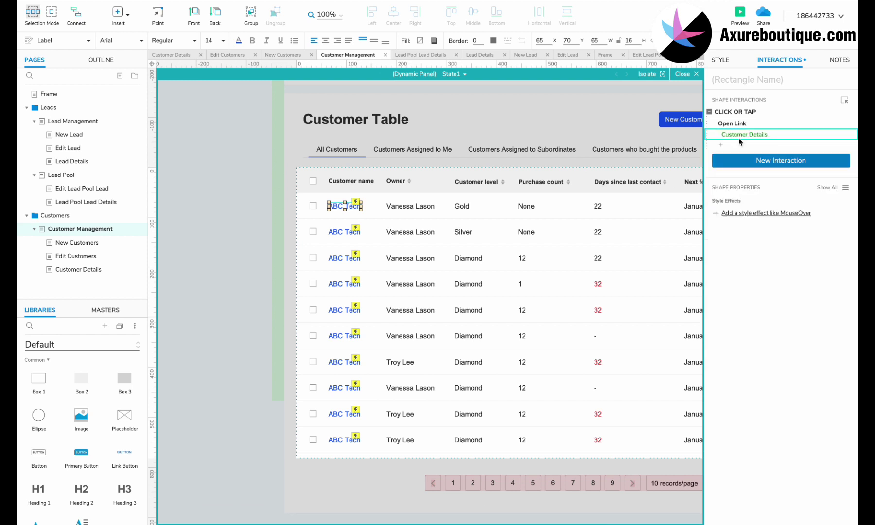
Step: Replace the link interaction on each remaining customer name in the table with a copy of the Customer Details link
left_click(345, 232)
left_click(742, 109)
key("Delete")
left_click(350, 257)
left_click(730, 112)
key("Delete")
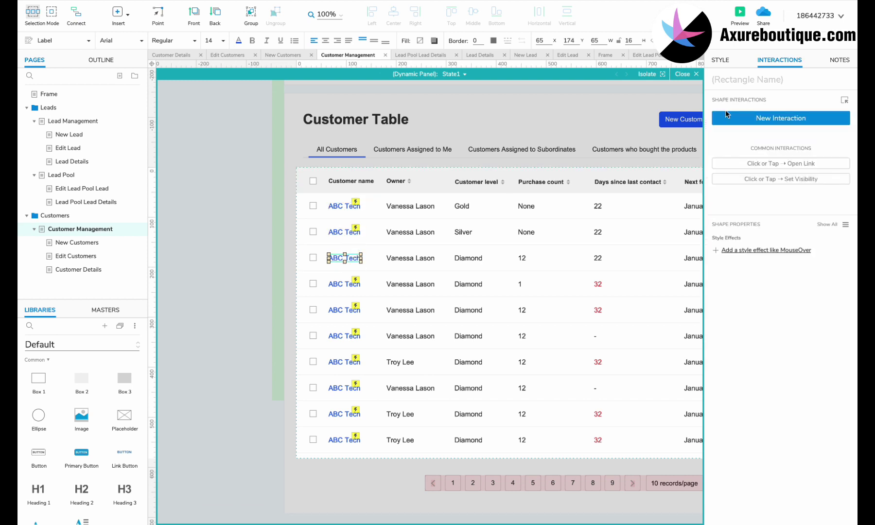
left_click(350, 284)
left_click(345, 310)
left_click(345, 336)
key("Delete")
key("super+v")
left_click(346, 362)
key("Delete")
key("super+v")
left_click(345, 388)
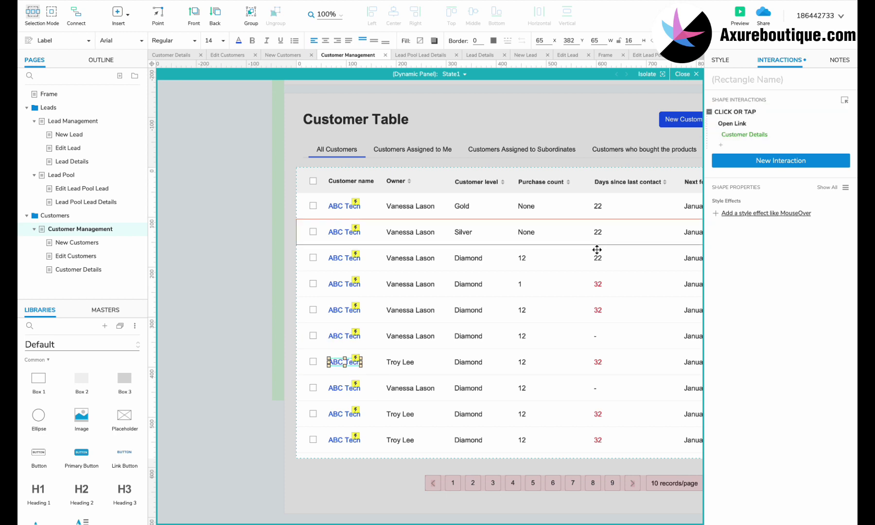
left_click(345, 414)
left_click(730, 118)
key("Delete")
left_click(345, 440)
key("Delete")
key("super+v")
scroll(467, 285, "right", 6)
scroll(467, 285, "up", 1)
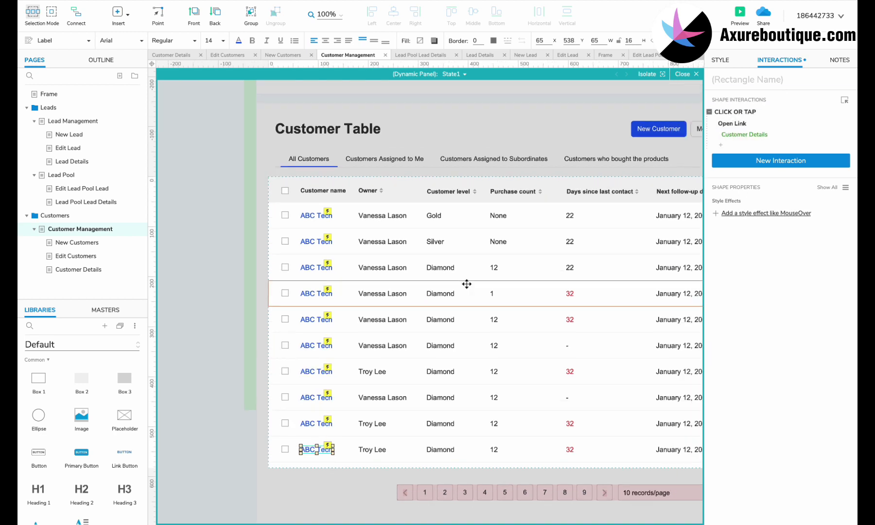
key("Escape")
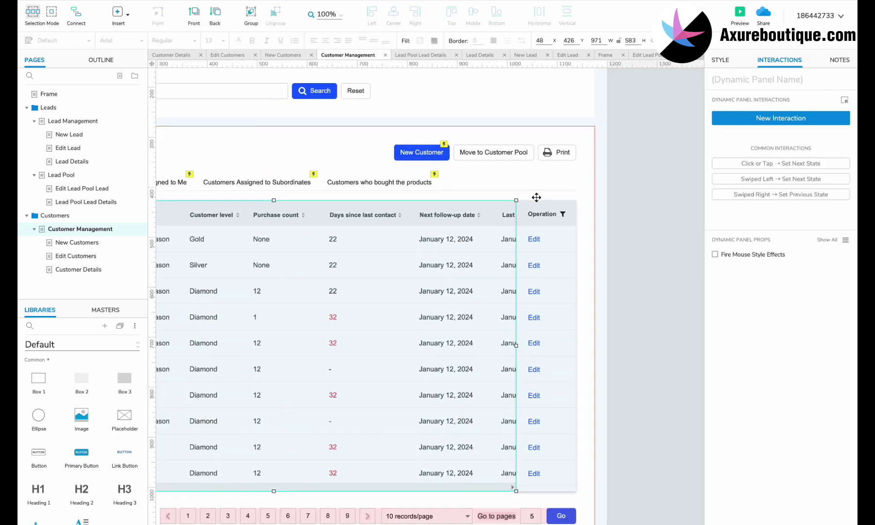
Step: Set the Open Link target of the first Edit link in the Operation column to the Edit Customers page
double_click(531, 244)
left_click(534, 240)
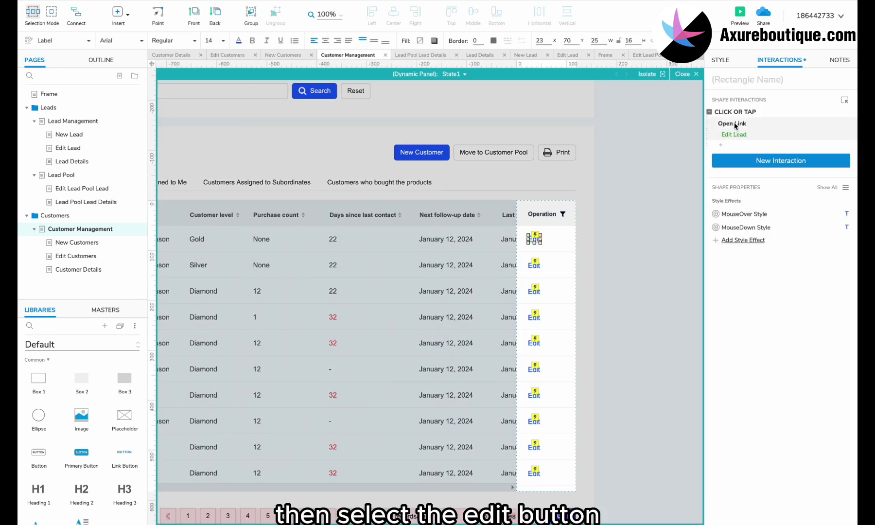
left_click(733, 137)
left_click(743, 158)
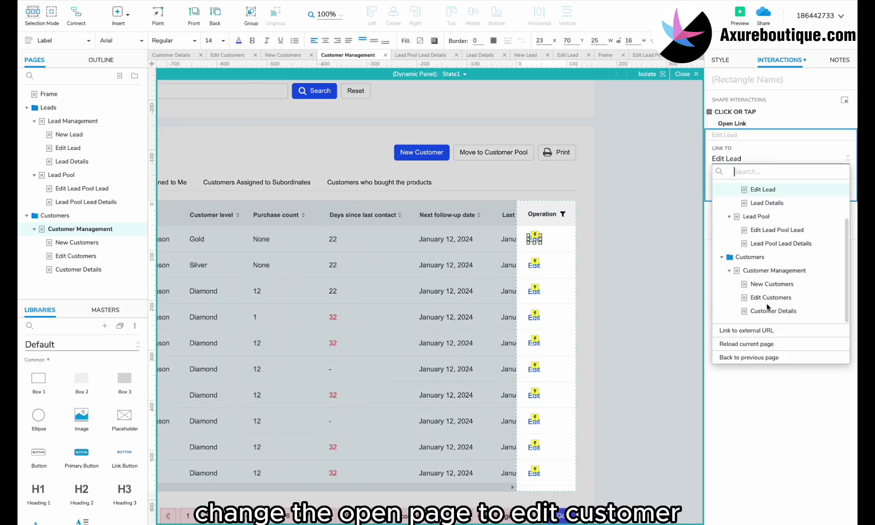
left_click(768, 297)
left_click(826, 192)
Step: Replace the link interaction on each remaining Edit link in the Operation column with a copy of the Edit Customers link
left_click(534, 265)
left_click(534, 290)
left_click(534, 317)
left_click(534, 343)
left_click(534, 369)
left_click(534, 395)
left_click(531, 421)
left_click(534, 446)
left_click(534, 473)
left_click(661, 199)
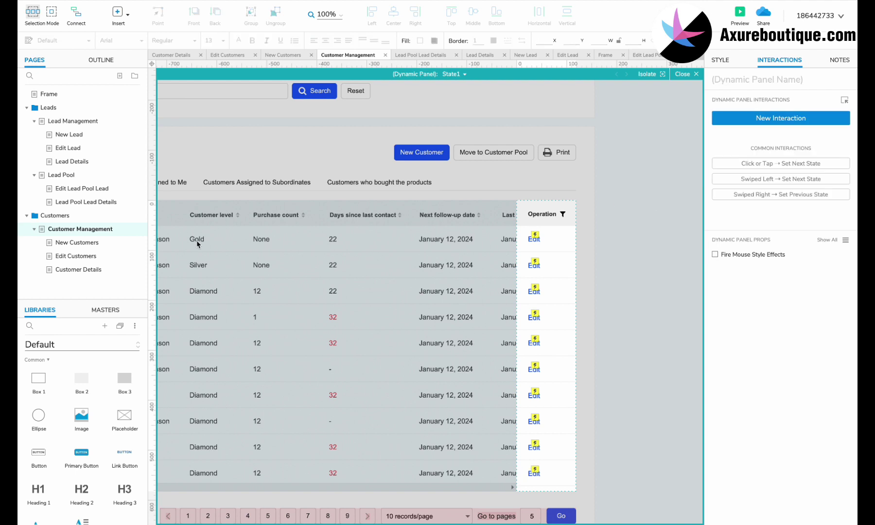
Step: Rename the New Customers and Edit Customers pages to "New Customer" and "Edit Customer"
double_click(103, 243)
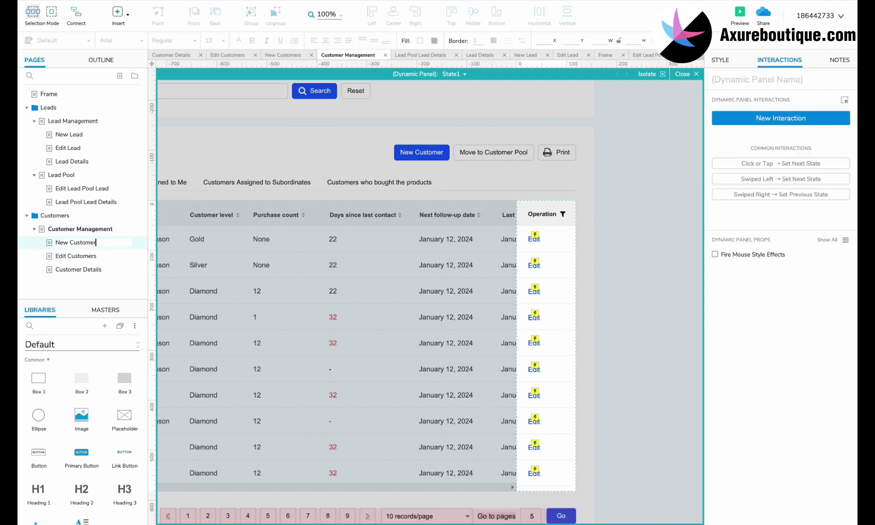
left_click(107, 257)
left_click(117, 269)
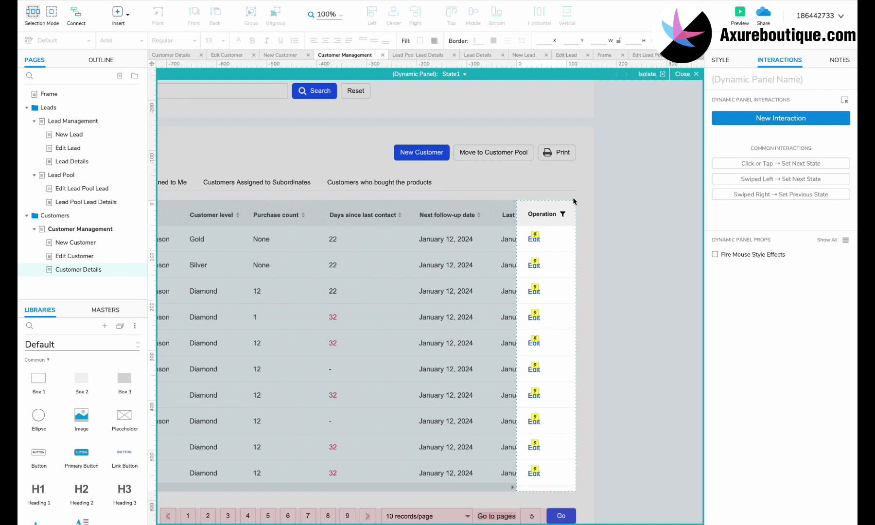
Step: Leave the Operation column panel and check which page the New Customer button above the table links to
double_click(573, 197)
left_click(442, 157)
scroll(442, 157, "left", 3)
scroll(442, 157, "up", 1)
scroll(442, 156, "up", 3)
scroll(441, 156, "left", 1)
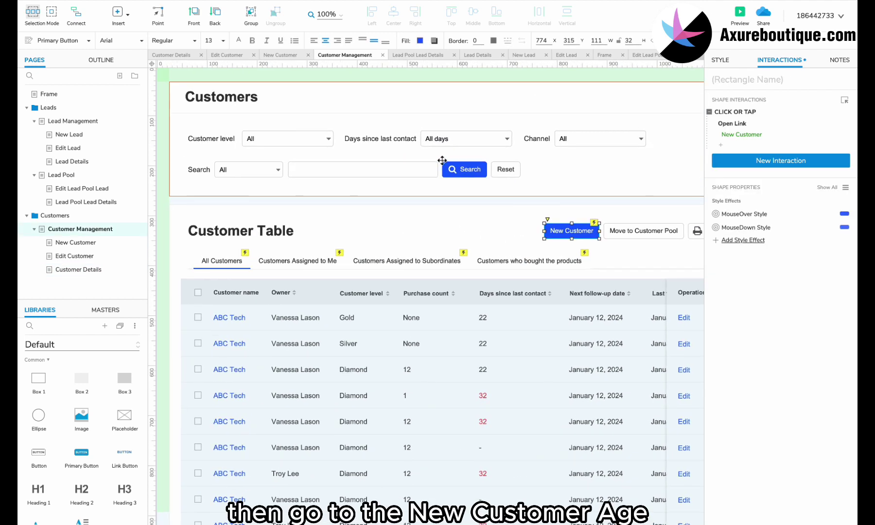
Step: On the New Customer page, make Submit hide the "Submitted successfully" notice with a 200 ms slide up after the wait
left_click(121, 242)
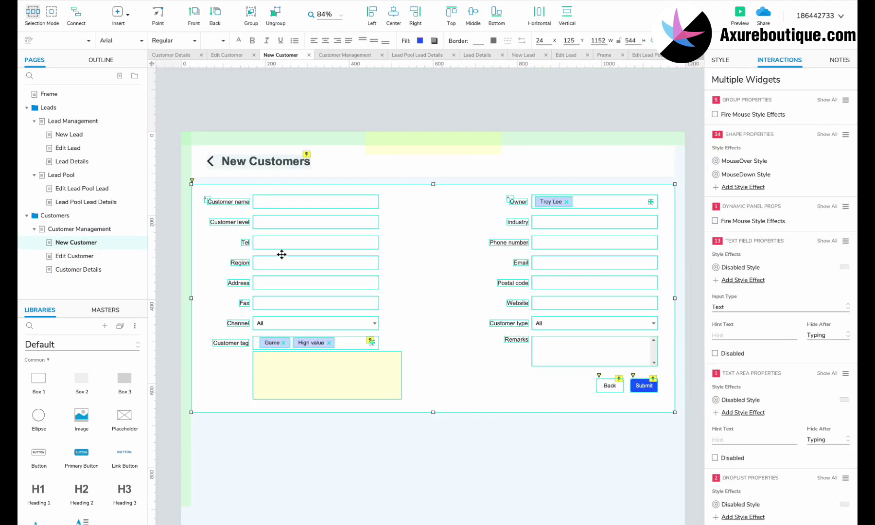
left_click(645, 382)
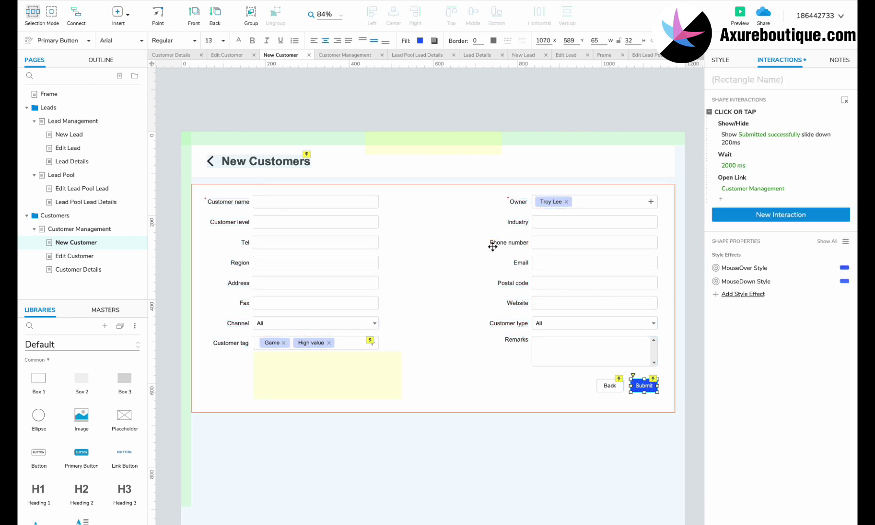
left_click(729, 124)
key("ctrl+c")
left_click(733, 156)
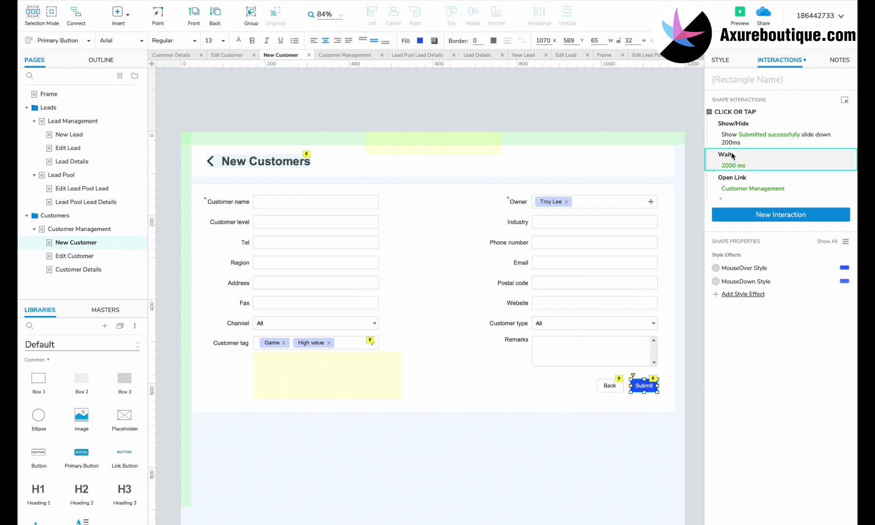
key("ctrl+v")
left_click(766, 189)
left_click(791, 237)
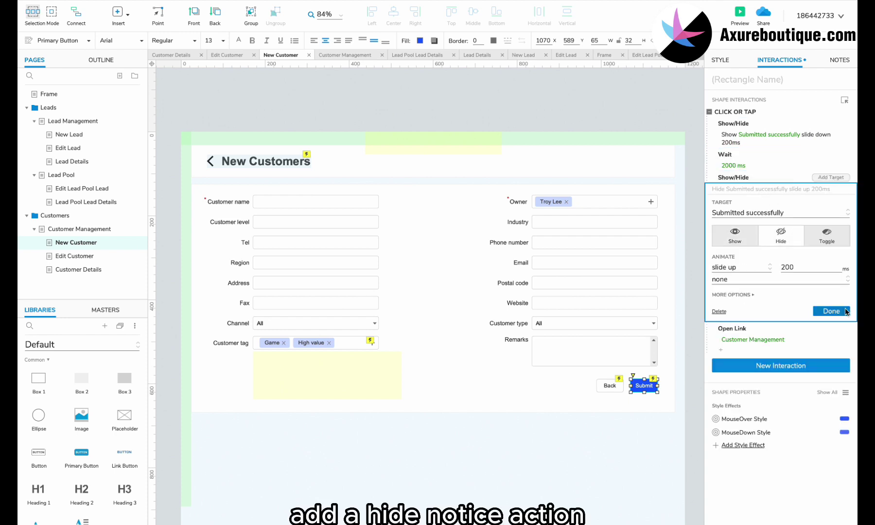
left_click(831, 312)
left_click(557, 445)
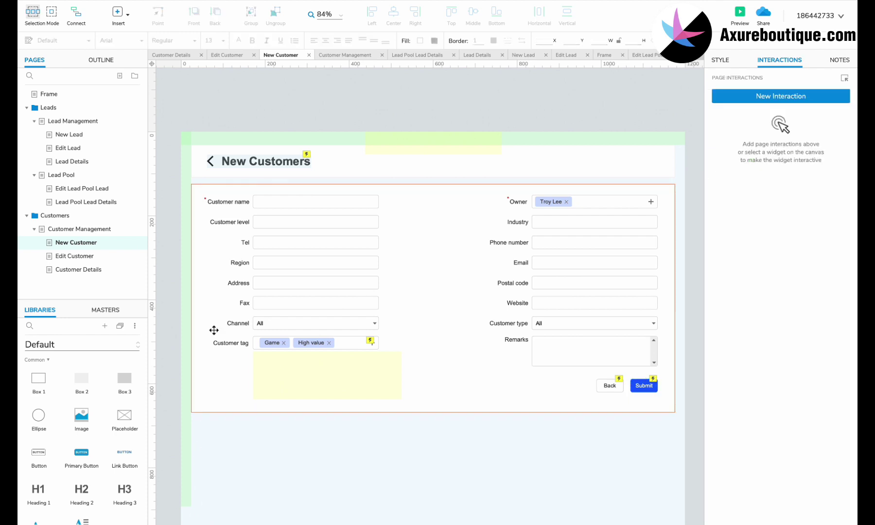
Step: On the Edit Customer page, add a Hide action with a 200 ms slide up for "Submitted successfully" after Submit's wait
left_click(107, 256)
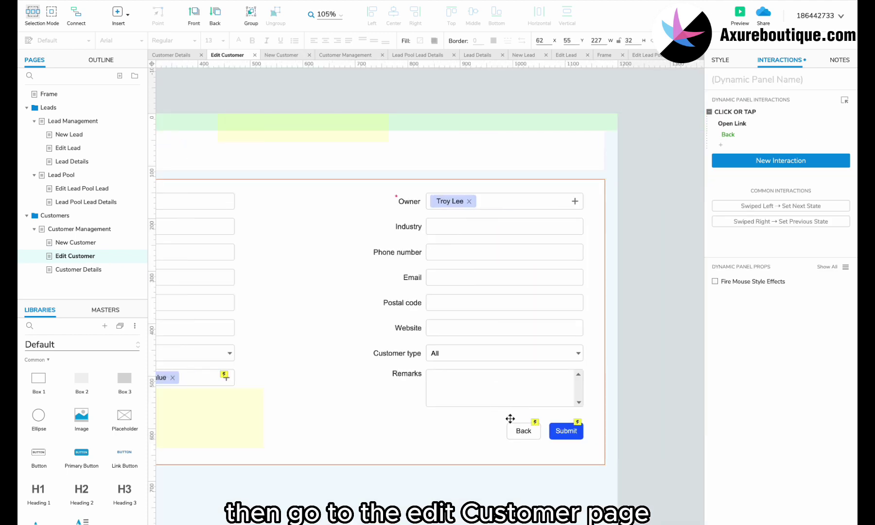
left_click(566, 430)
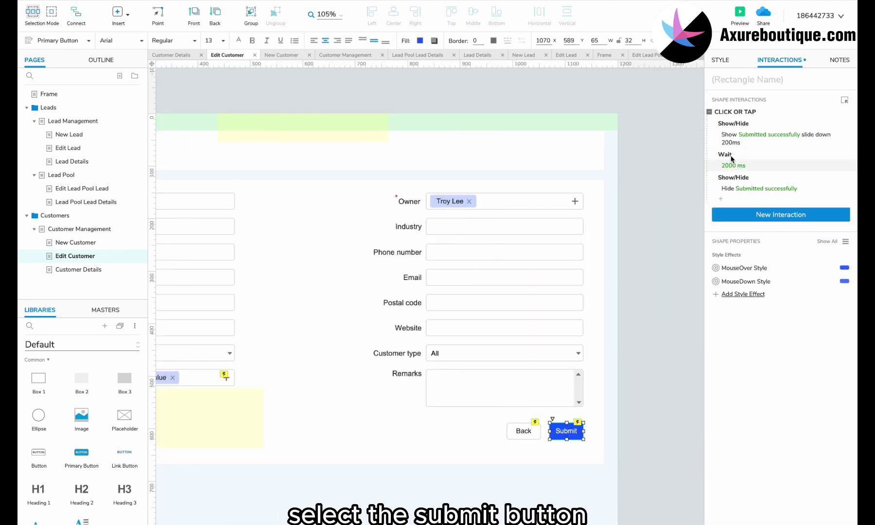
left_click(738, 130)
key("super+c")
left_click(737, 156)
key("super+v")
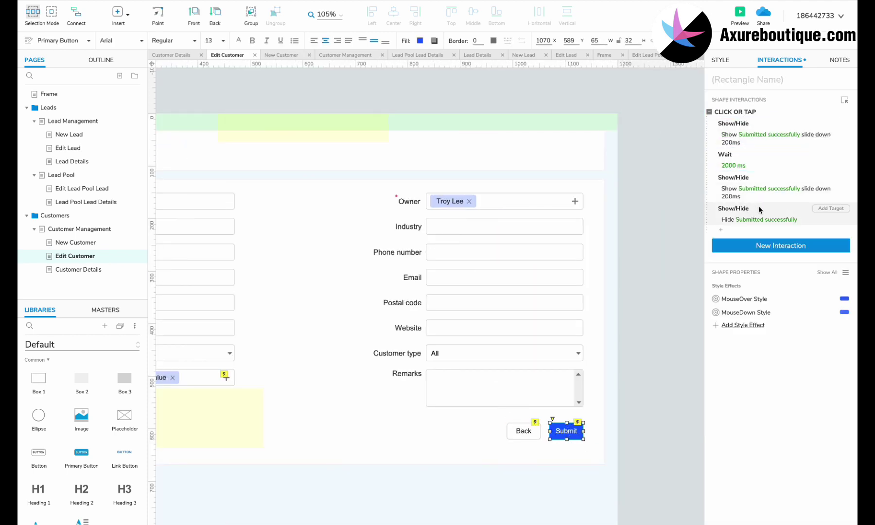
left_click(751, 191)
left_click(782, 233)
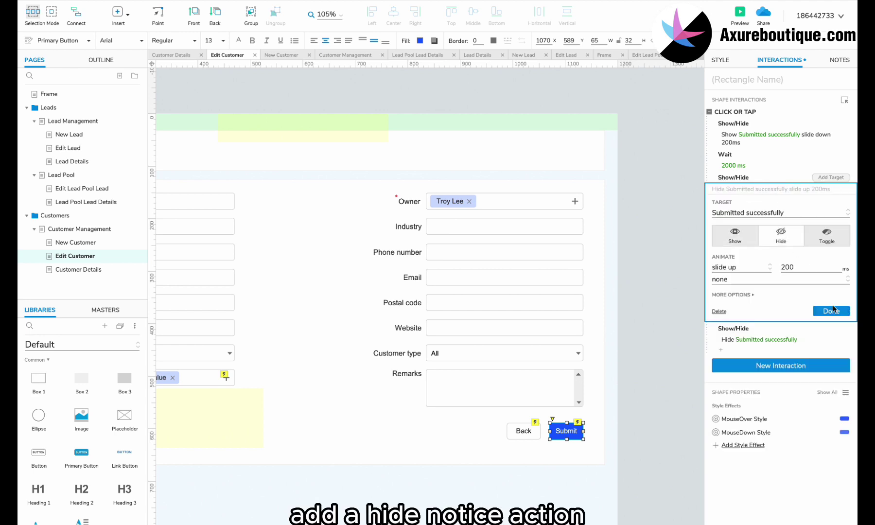
left_click(832, 310)
left_click(626, 309)
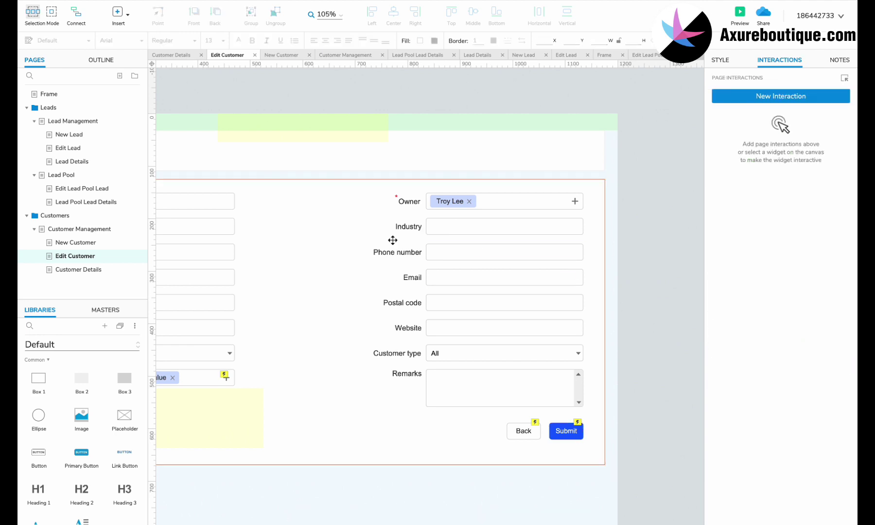
Step: On the Customer Details page, check the interactions of the Edit and Operations buttons and of the Operation panel's options
left_click(62, 270)
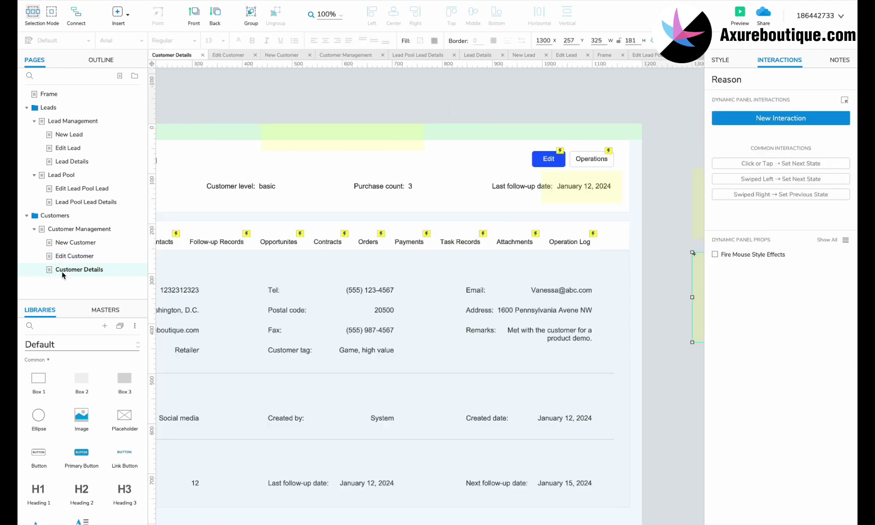
left_click(548, 158)
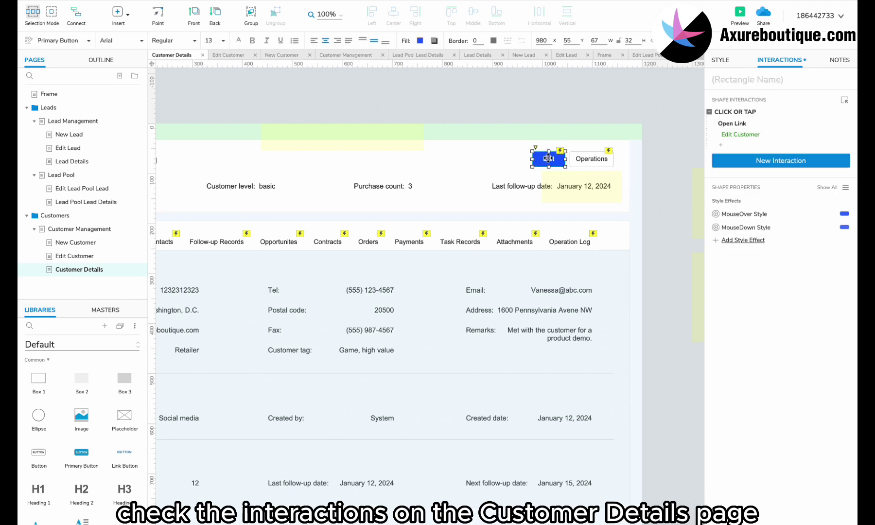
left_click(595, 160)
double_click(565, 183)
left_click(568, 186)
left_click(564, 195)
scroll(565, 193, "right", 3)
Step: Check the button interactions inside the Archive panel and the "Move to customer pool" Reason panel
left_click(620, 210)
double_click(621, 210)
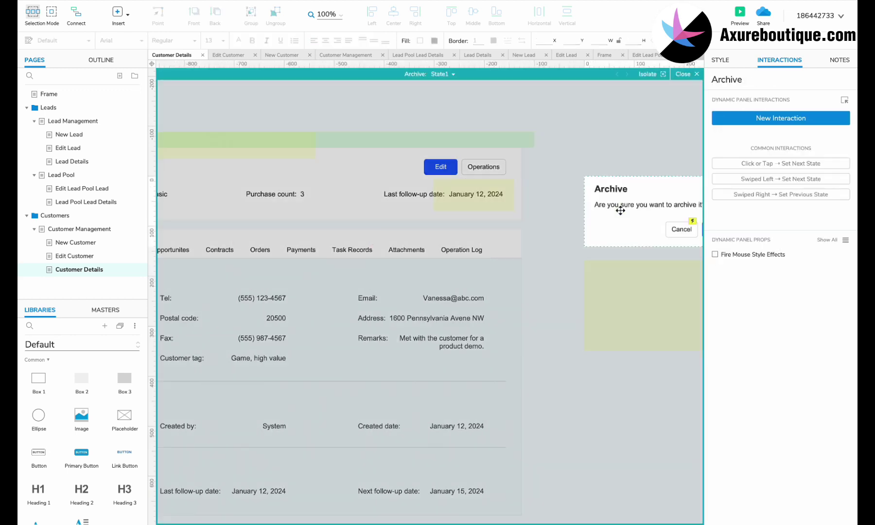
scroll(620, 210, "right", 3)
left_click(650, 232)
left_click(614, 289)
double_click(614, 289)
left_click(649, 337)
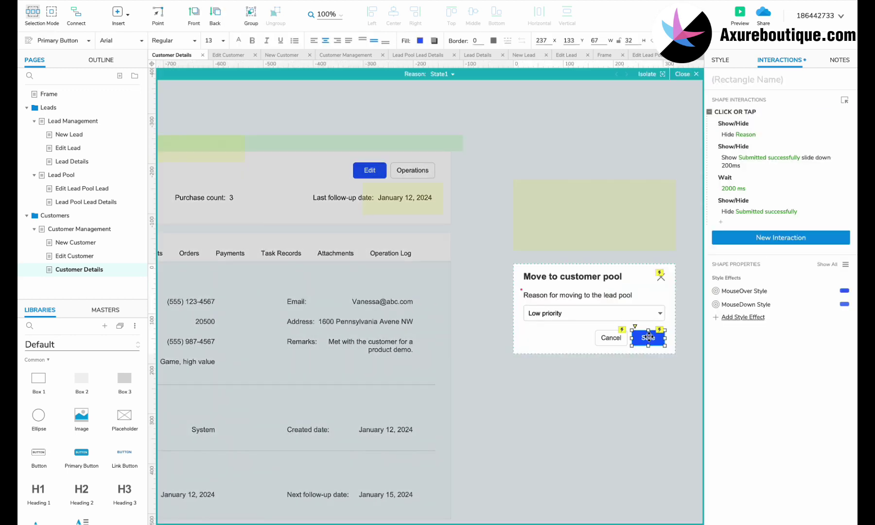
key("Escape")
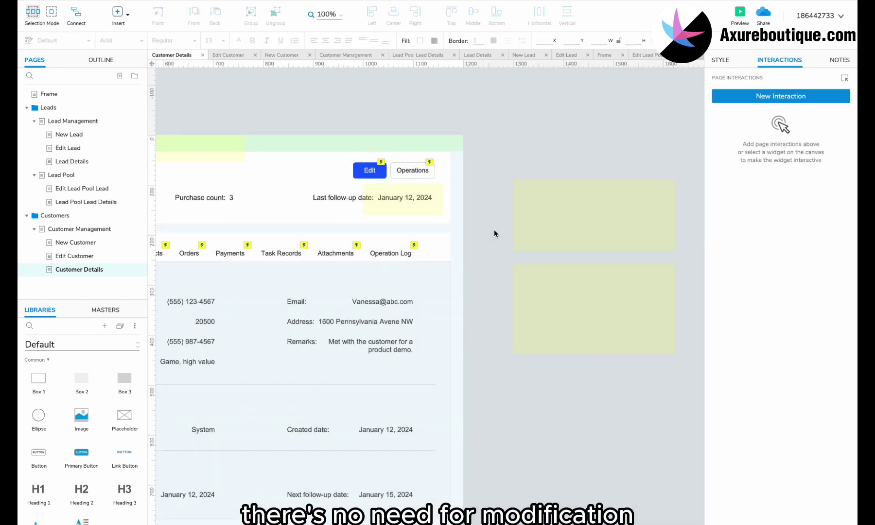
Step: On the Frame page, copy the Lead Pool item's Open Link in Frame action to the Customers navigation item's click interaction
left_click(64, 93)
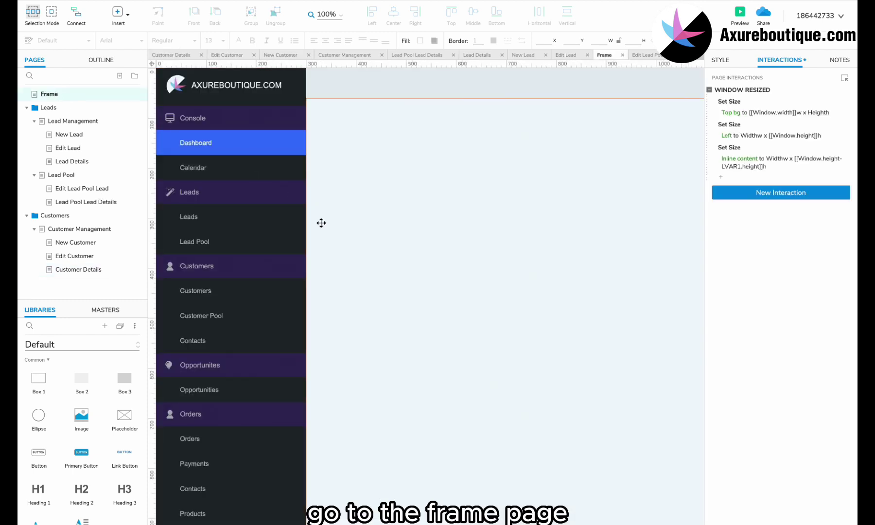
double_click(245, 264)
left_click(231, 291)
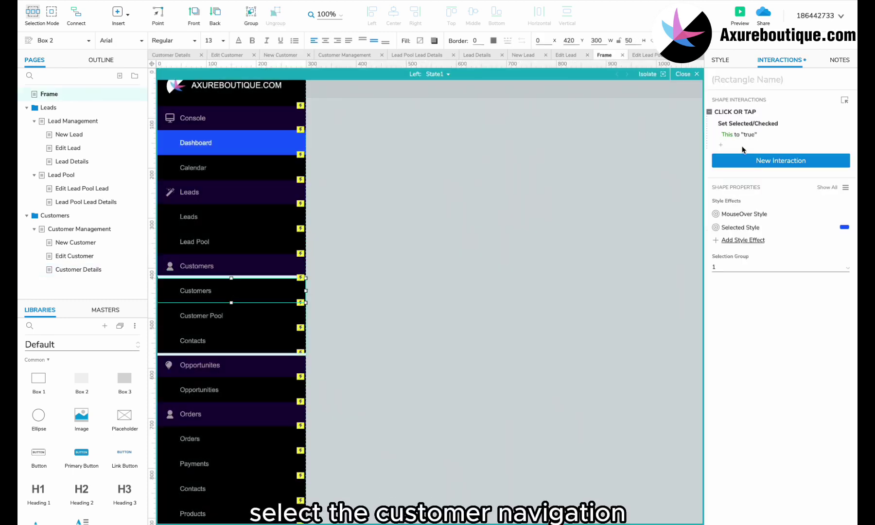
left_click(721, 145)
left_click(233, 238)
left_click(231, 290)
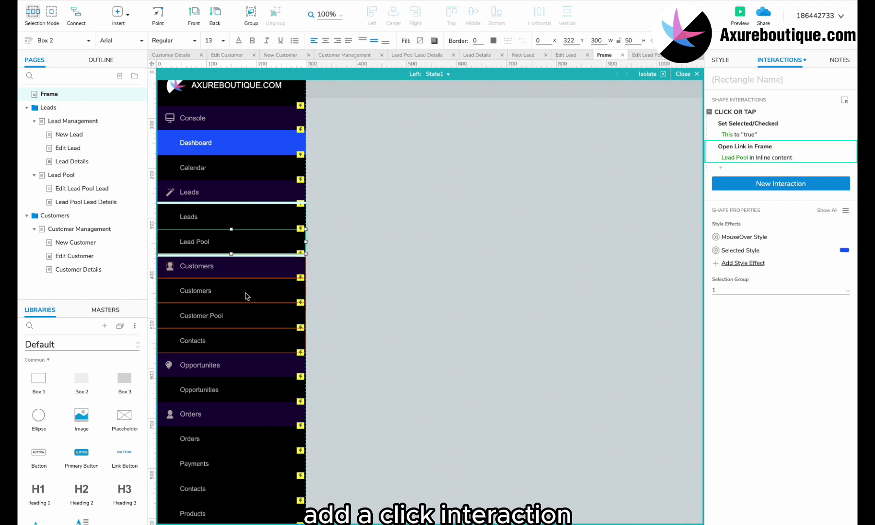
Step: Set the Customers navigation item's frame link to Customer Management in Inline content, and leave the navigation panel
left_click(740, 158)
scroll(758, 276, "up", 1)
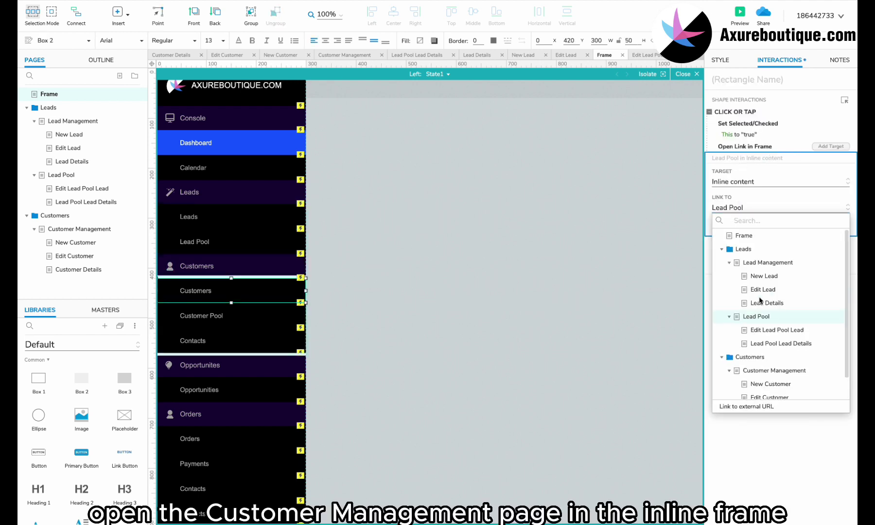
left_click(774, 370)
left_click(832, 227)
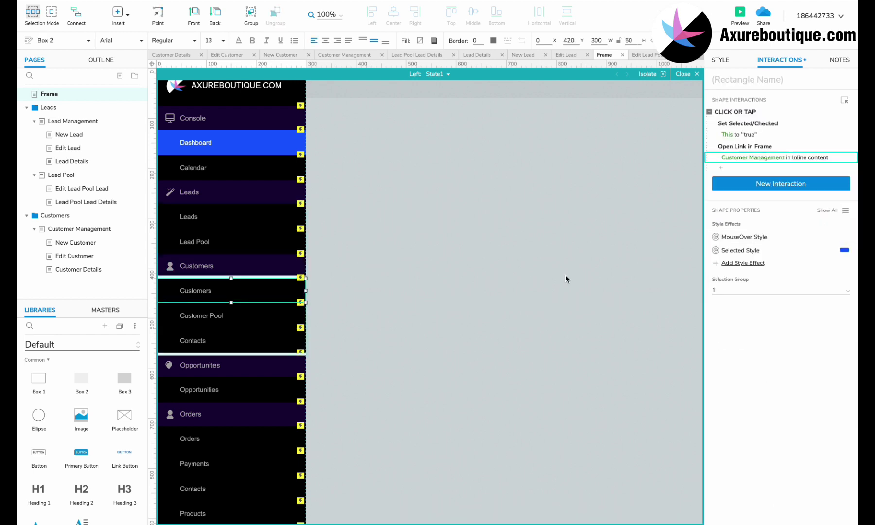
left_click(570, 246)
left_click(572, 247)
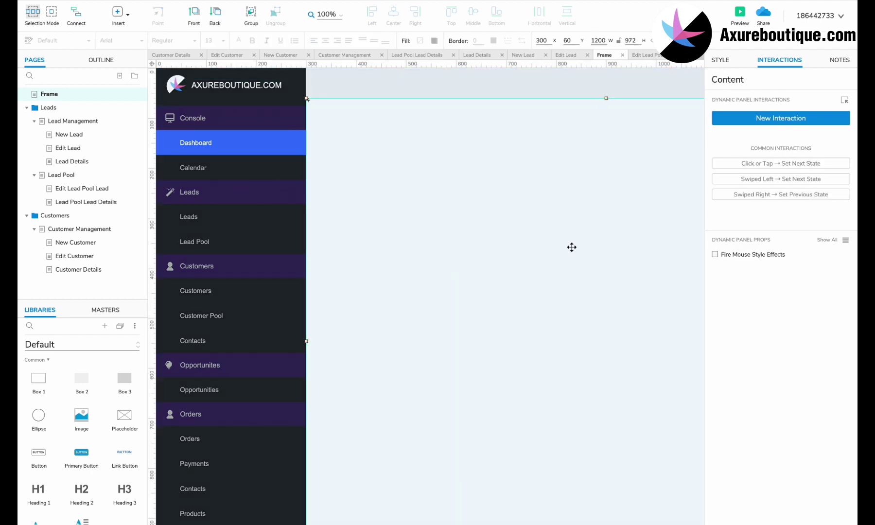
Step: Preview the Frame page and test the Customers filters with level Silver, 10-20 days since last contact and channel Live Chat
left_click(737, 19)
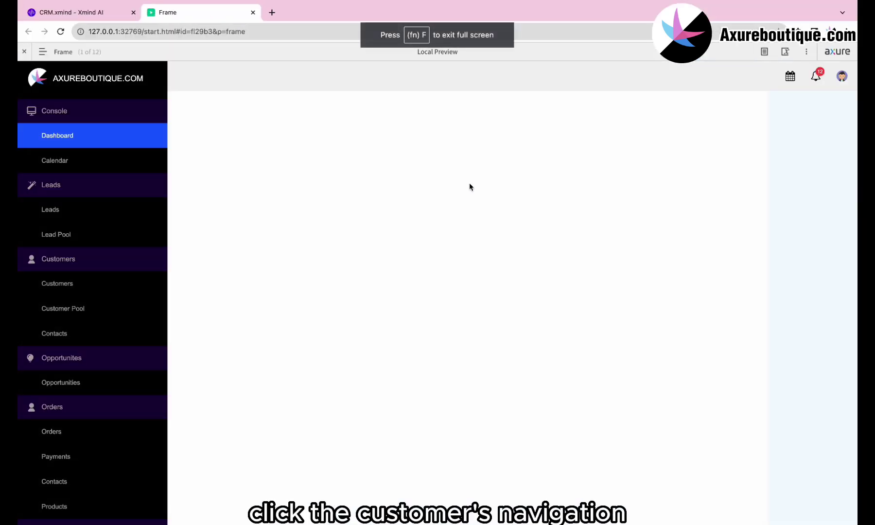
left_click(84, 290)
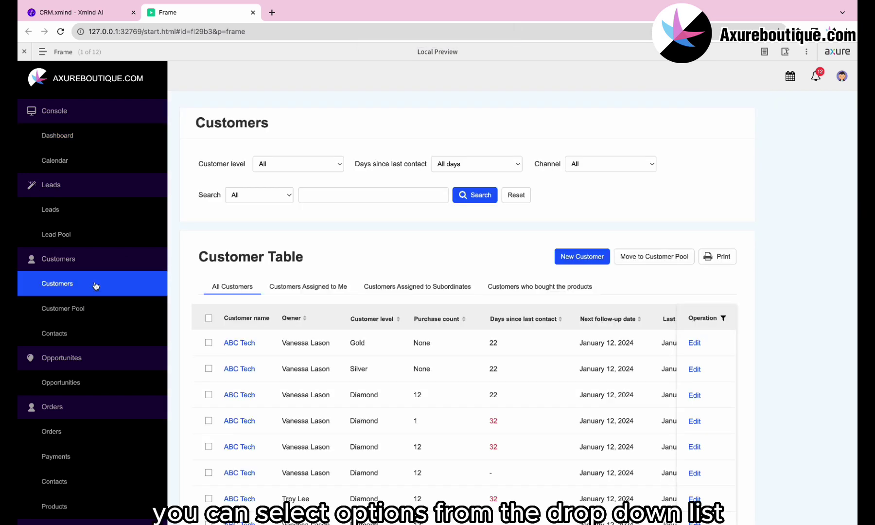
left_click(280, 170)
left_click(286, 185)
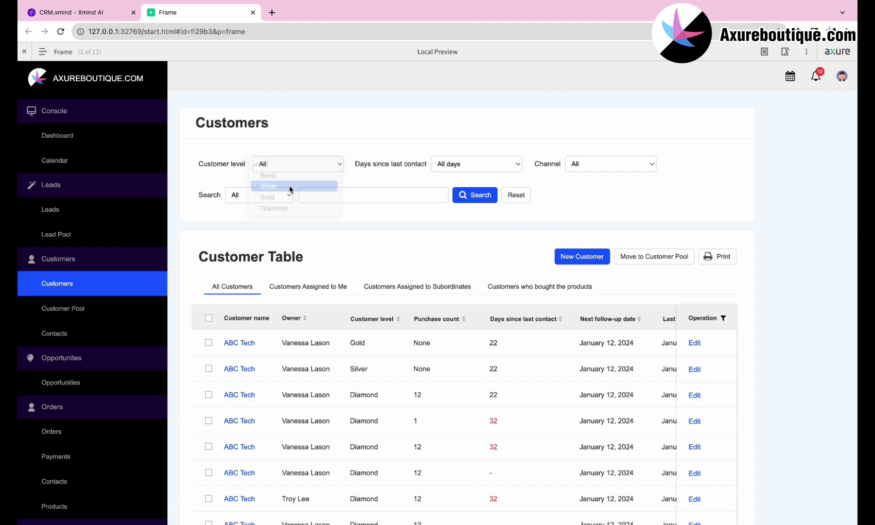
left_click(476, 161)
left_click(456, 186)
left_click(596, 163)
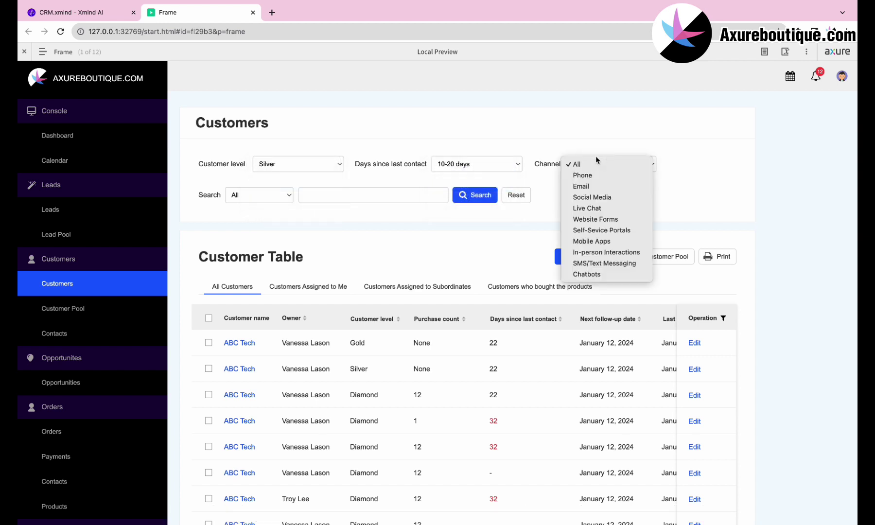
left_click(598, 208)
Step: Choose Customer name as the search field and test the Search button
left_click(268, 196)
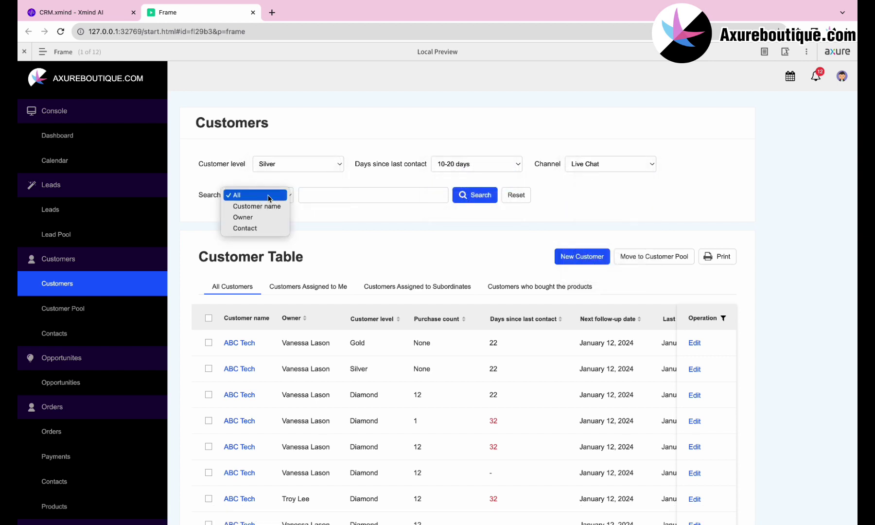
left_click(258, 206)
left_click(492, 196)
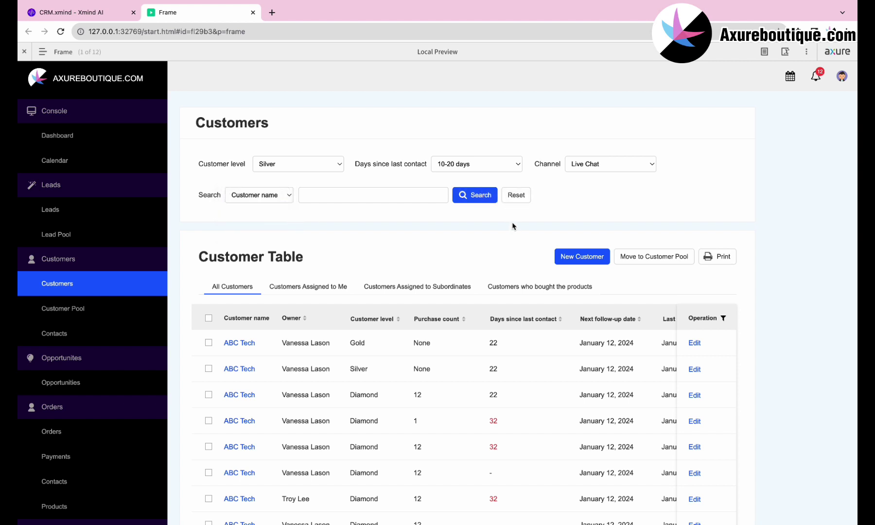
Step: Test the three other customer category views above the table, and open the first ABC Tech customer's details
left_click(322, 285)
left_click(432, 284)
left_click(528, 287)
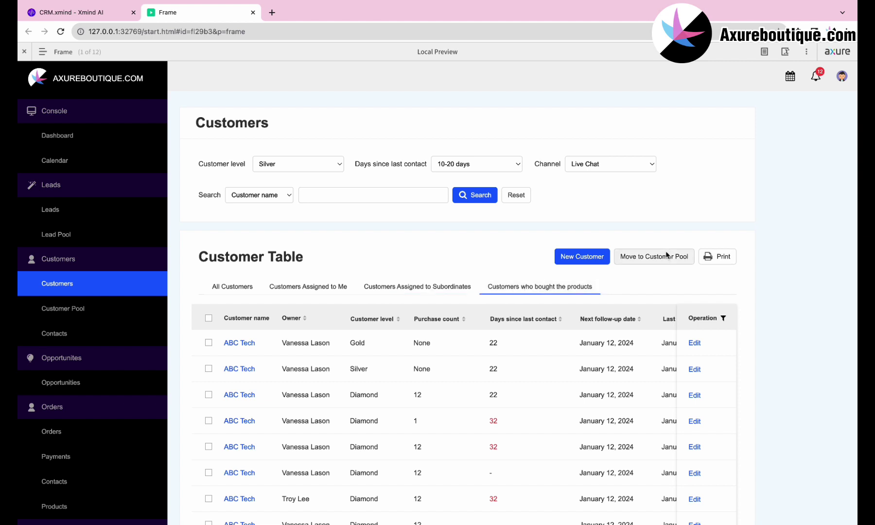
left_click(239, 343)
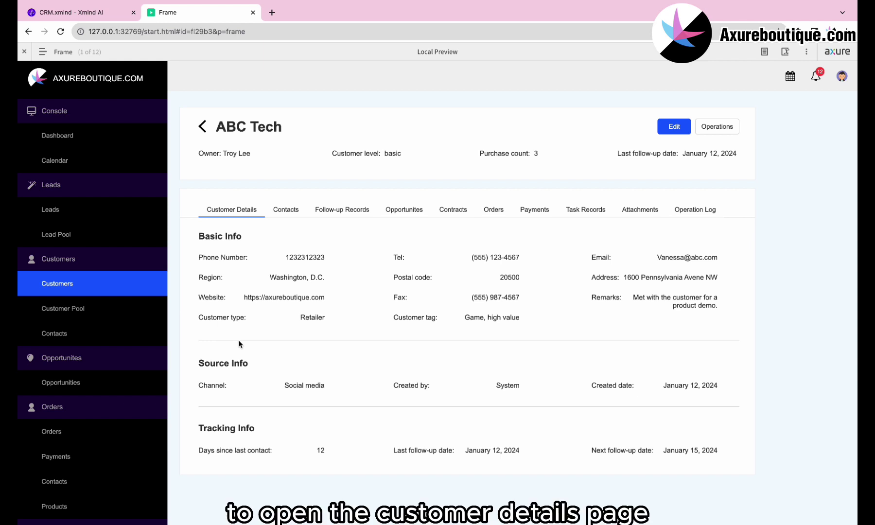
Step: Test every section tab of the ABC Tech customer details, from Contacts through to Operation Log
left_click(275, 208)
left_click(336, 209)
left_click(404, 209)
left_click(466, 209)
left_click(494, 210)
left_click(534, 210)
left_click(585, 210)
left_click(642, 210)
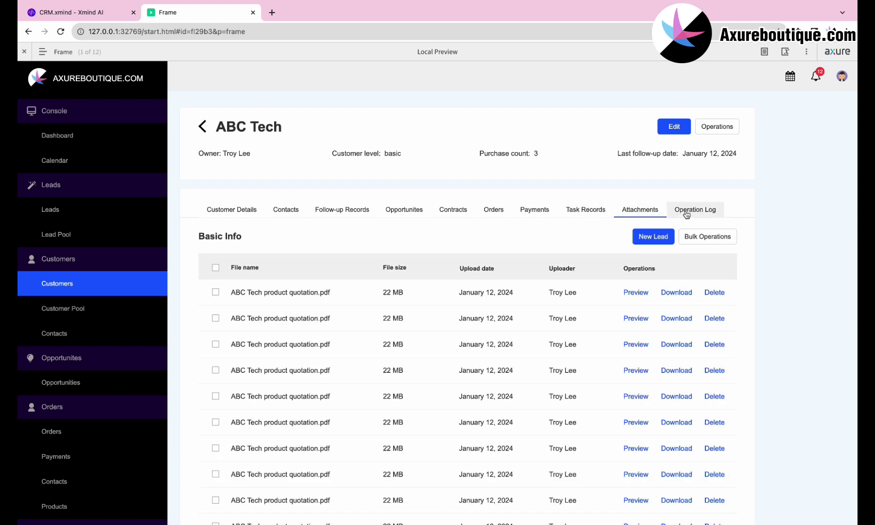
left_click(696, 214)
Step: Test editing the ABC Tech customer by submitting the edit form unchanged and going back to the details
left_click(674, 126)
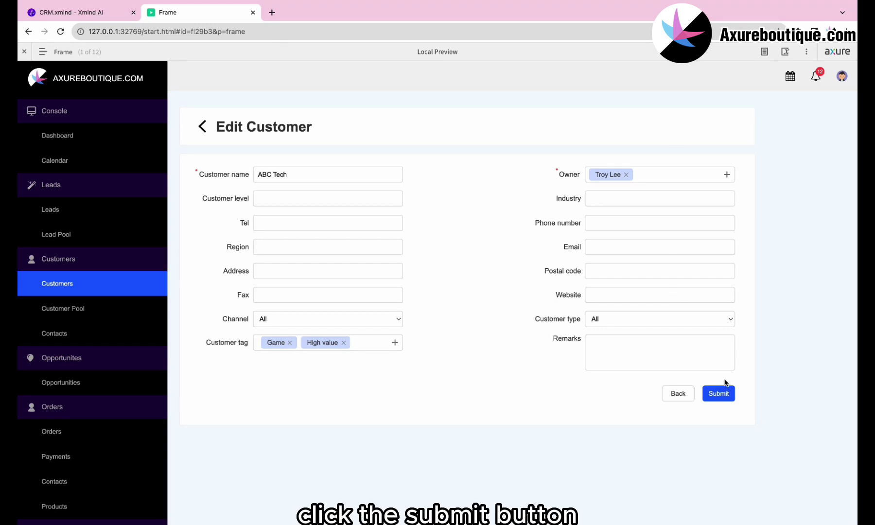
left_click(727, 395)
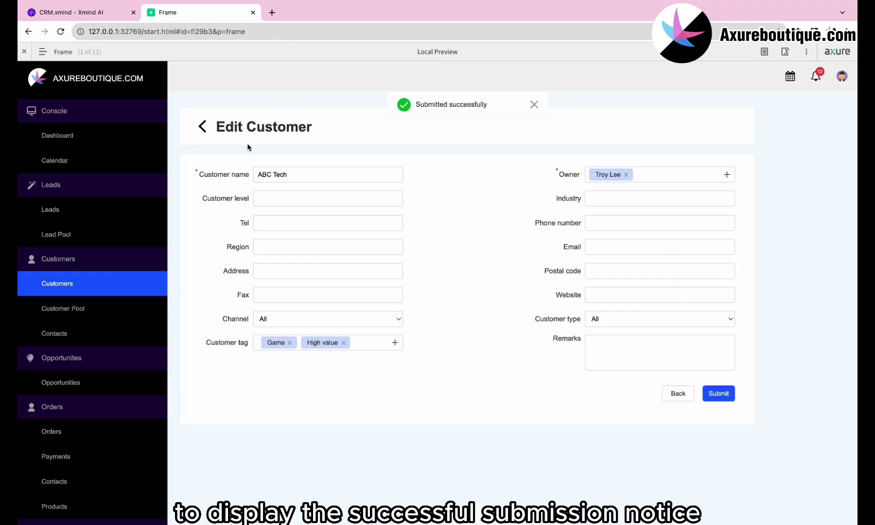
left_click(202, 127)
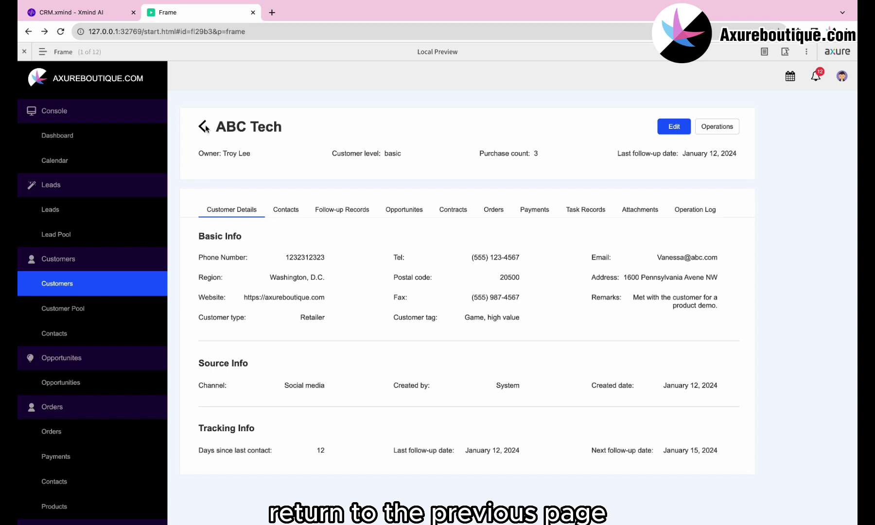
Step: Test moving the ABC Tech customer to the customer pool with the reason Disqualification and save it
left_click(727, 135)
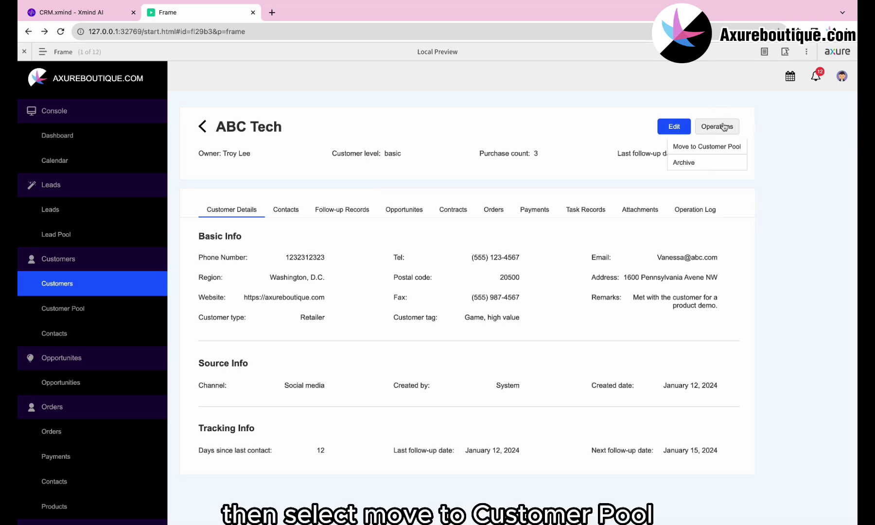
left_click(712, 146)
left_click(509, 314)
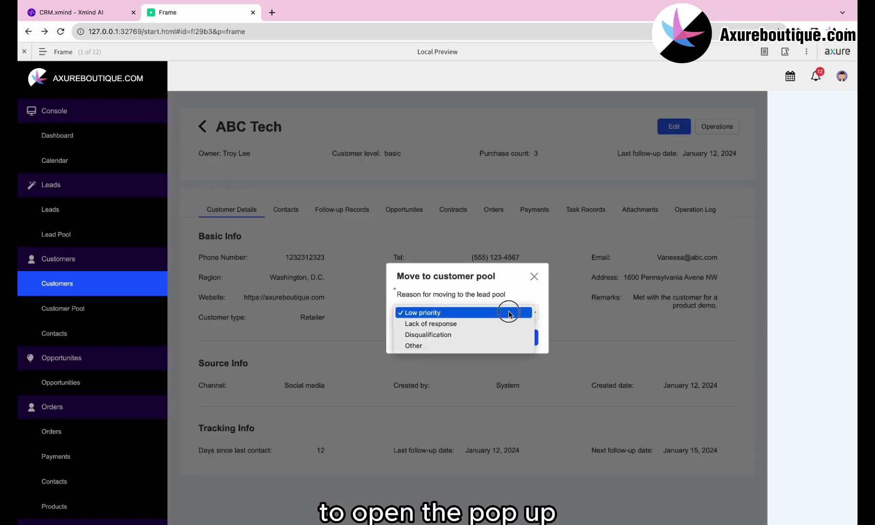
left_click(482, 334)
left_click(519, 337)
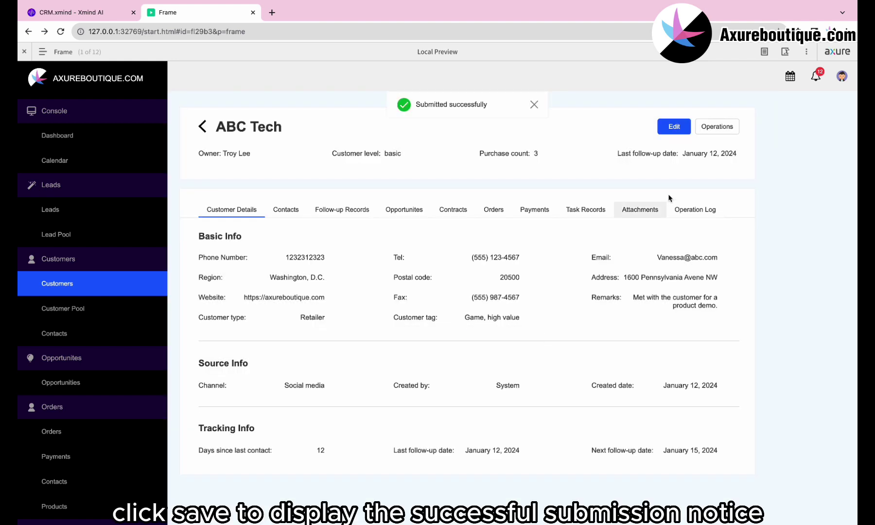
Step: Test the Archive operation on the ABC Tech customer and confirm it
left_click(717, 127)
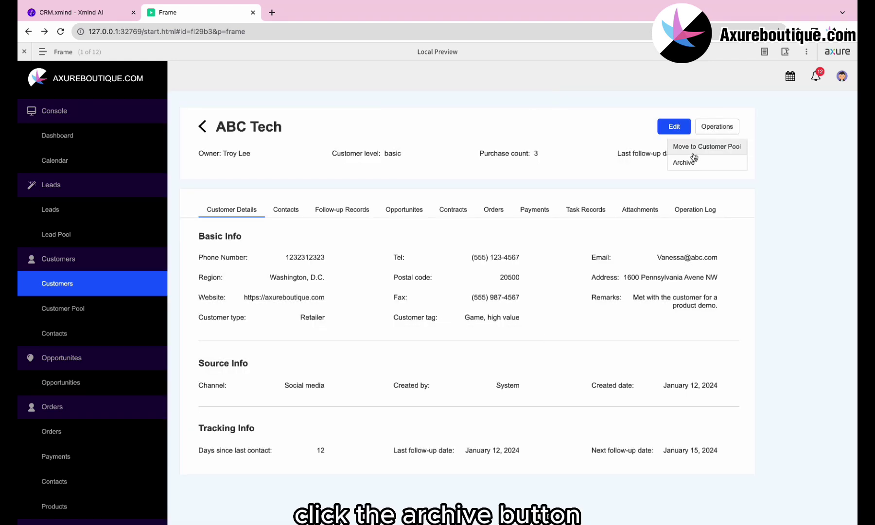
left_click(691, 160)
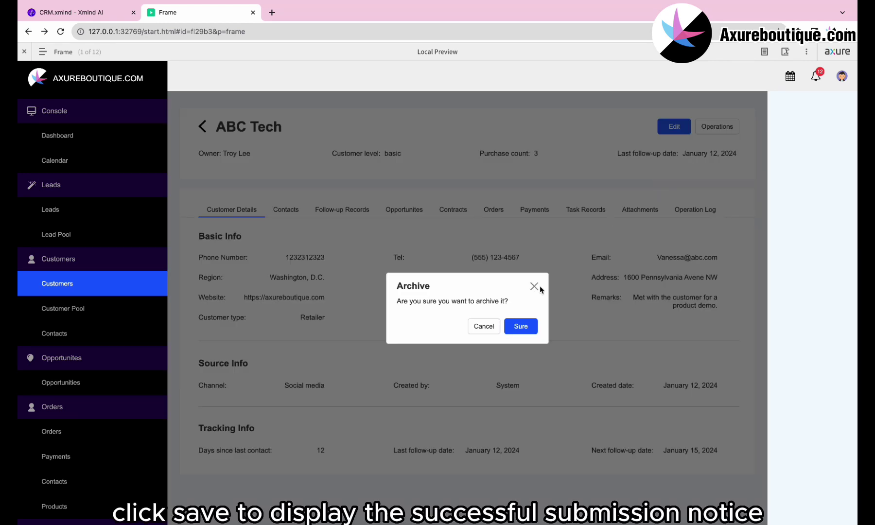
left_click(523, 327)
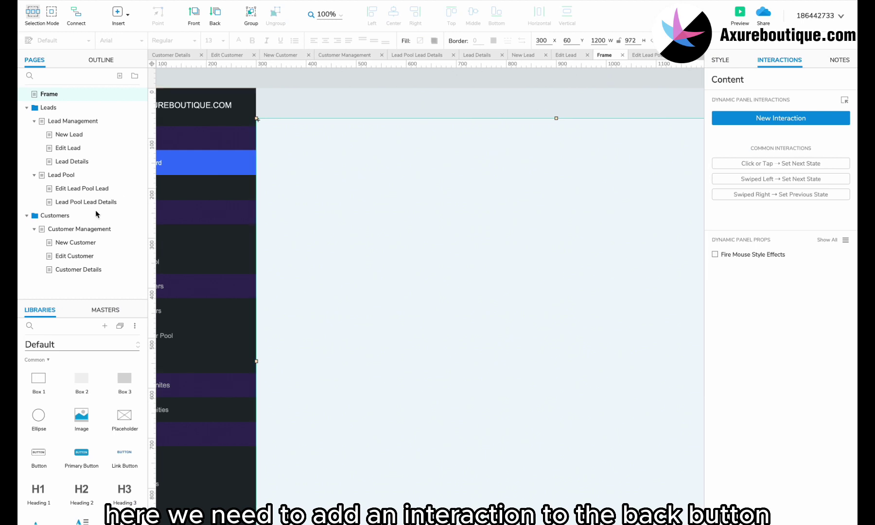
Step: On the Customer Details page in Axure, convert the back arrow and the ABC Tech title into one dynamic panel
left_click(79, 269)
scroll(253, 190, "left", 5)
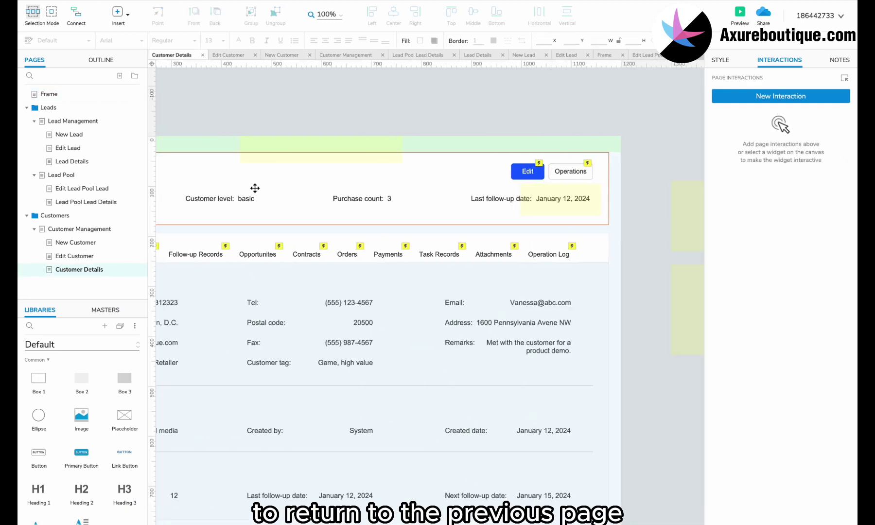
scroll(246, 193, "left", 3)
left_click(250, 181)
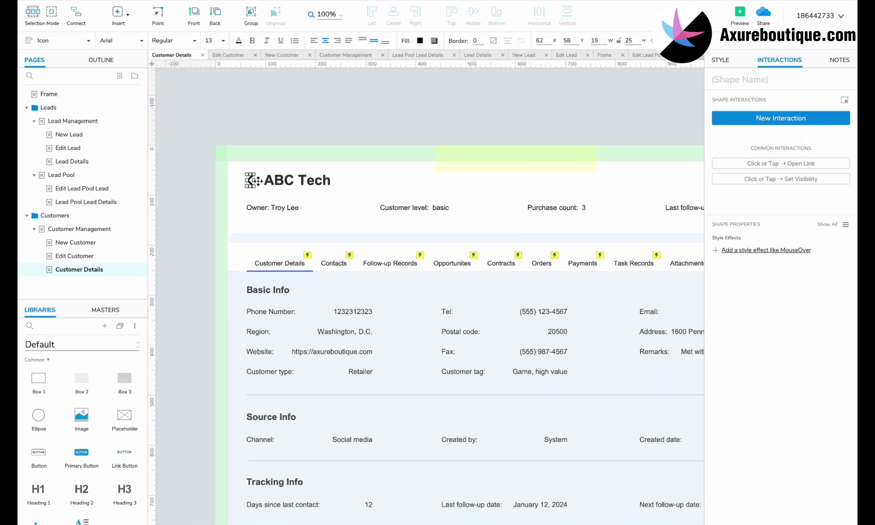
left_click(295, 180, "shift")
right_click(295, 181)
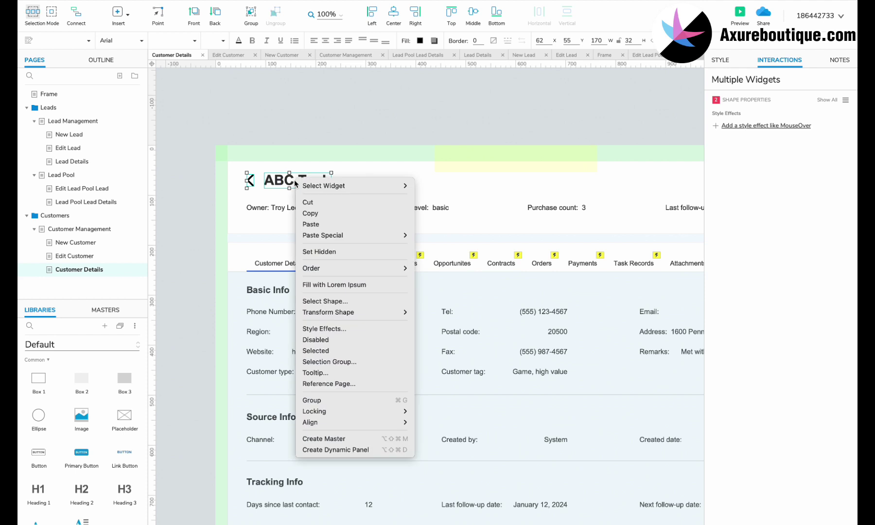
left_click(343, 450)
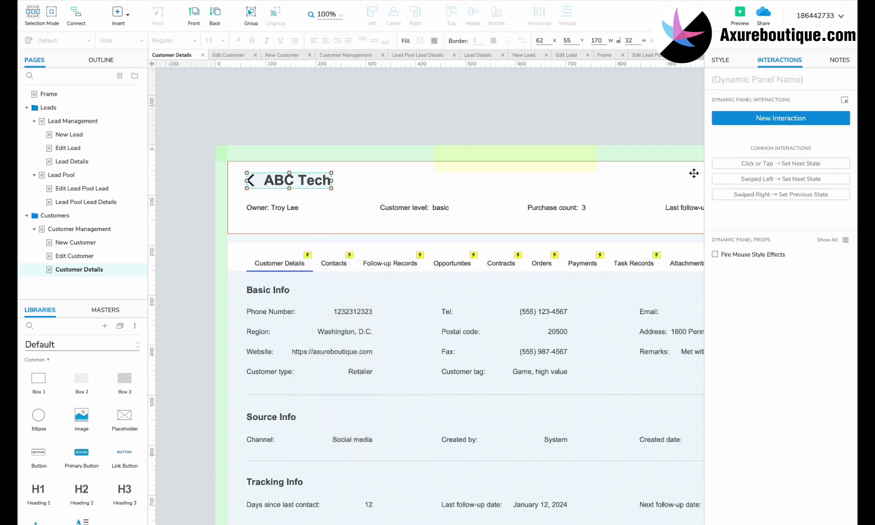
Step: Give the back arrow and title panel a Click or Tap interaction that opens a link back to the previous page
left_click(751, 118)
left_click(744, 145)
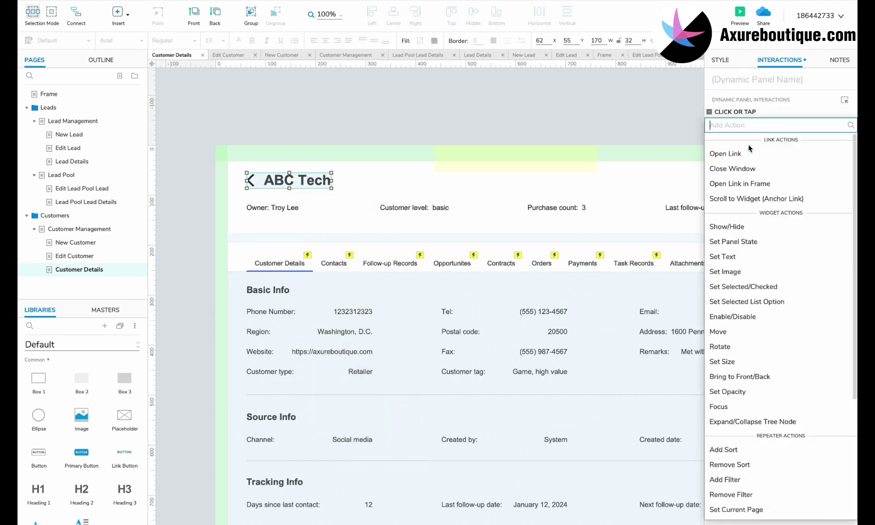
left_click(735, 146)
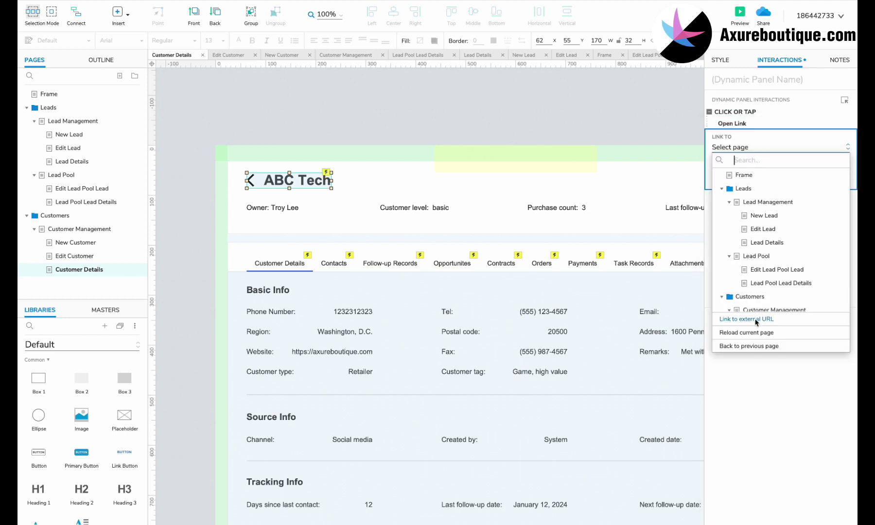
left_click(750, 344)
left_click(775, 189)
left_click(593, 260)
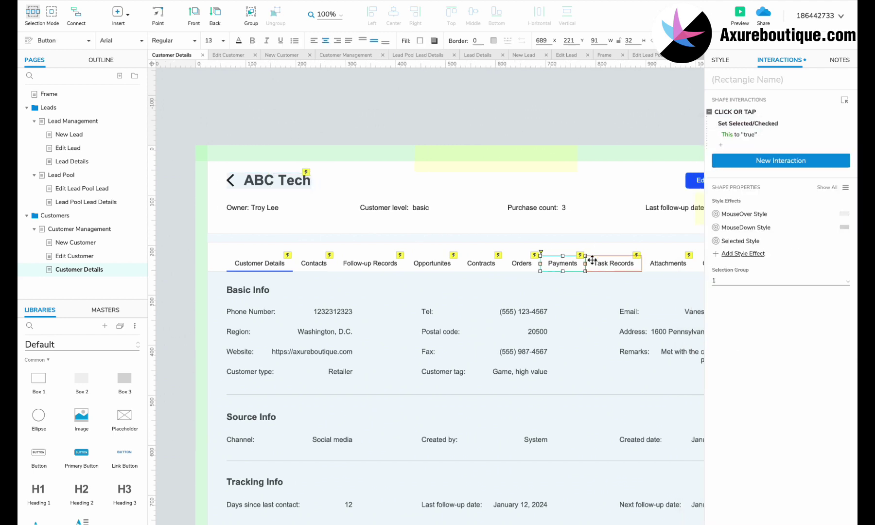